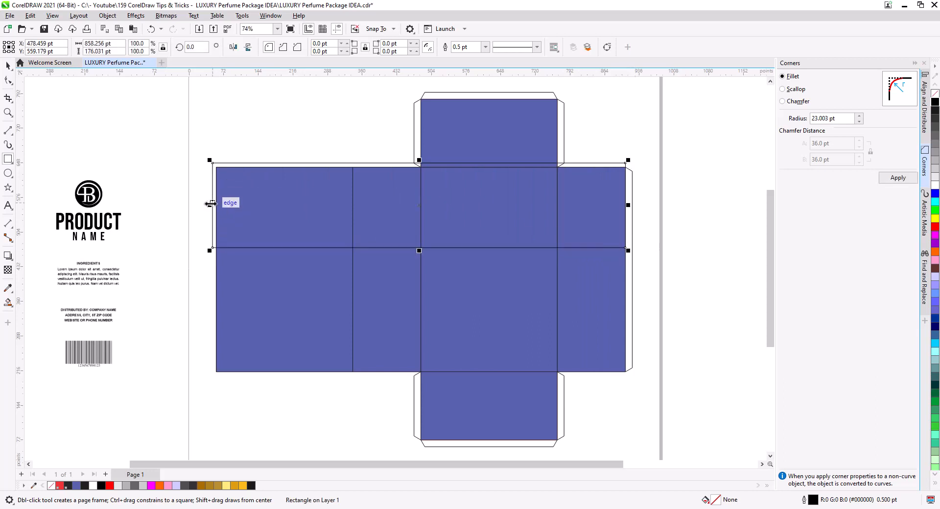
Fit the outlined rectangle over the upper band of the main box panels, about 850 pt wide and 148 pt high
drag(209, 205, 214, 206)
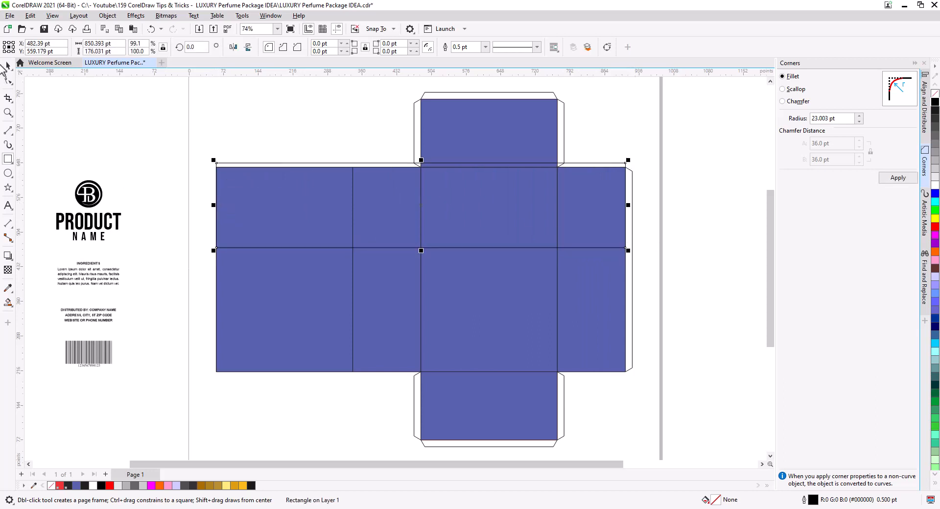
key(space)
drag(422, 162, 422, 167)
drag(423, 248, 422, 239)
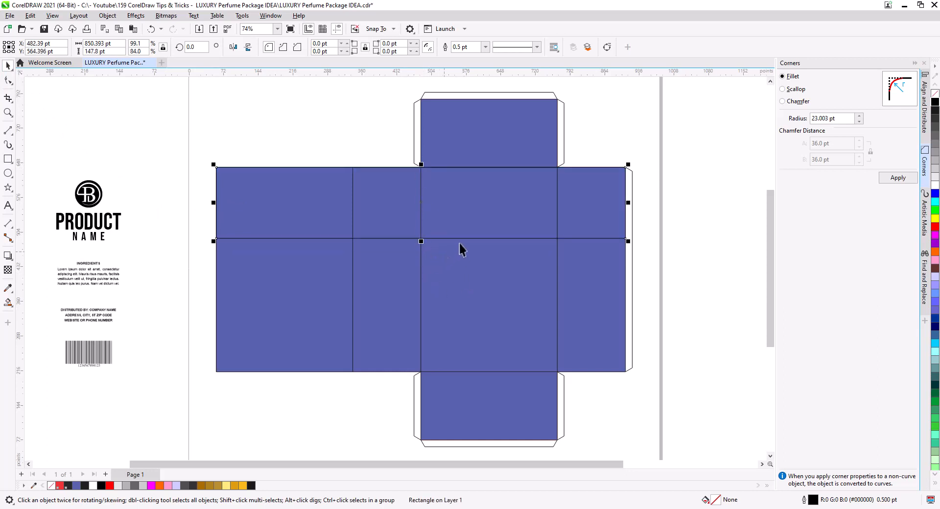
Cut the outlined rectangle and paste it onto a newly added second page
scroll(460, 250, up, 3)
scroll(515, 223, down, 2)
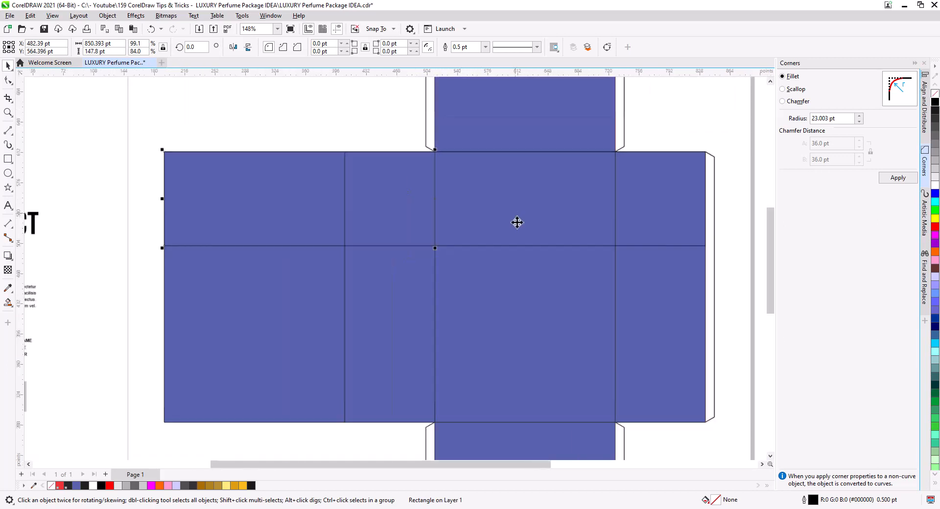
key(ctrl+x)
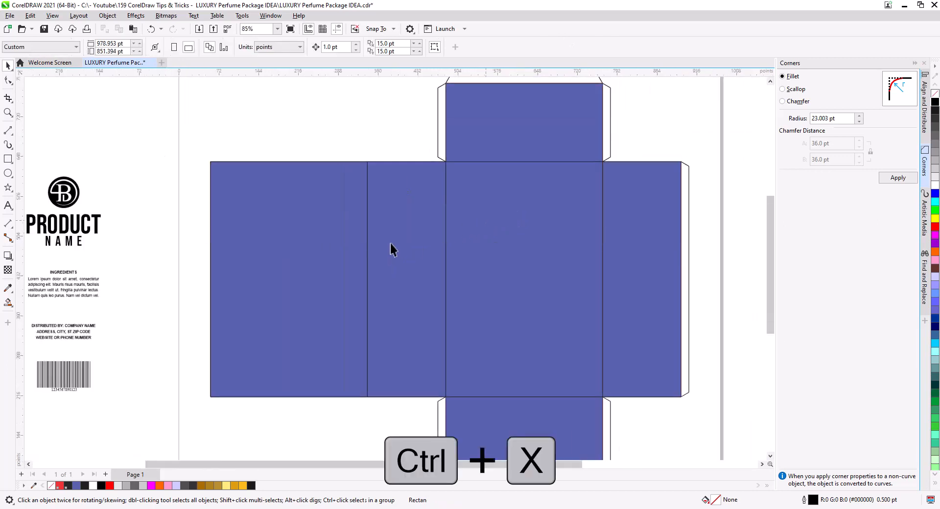
click(105, 475)
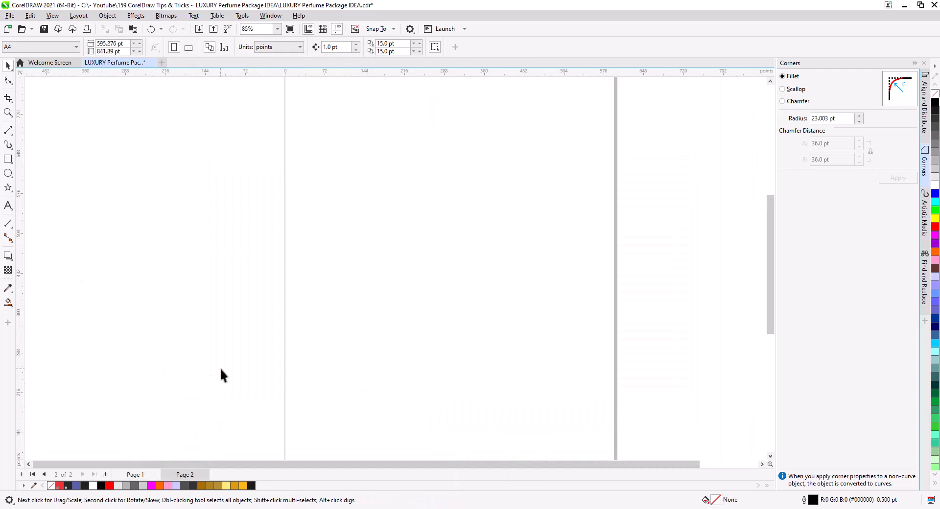
key(ctrl+v)
click(184, 263)
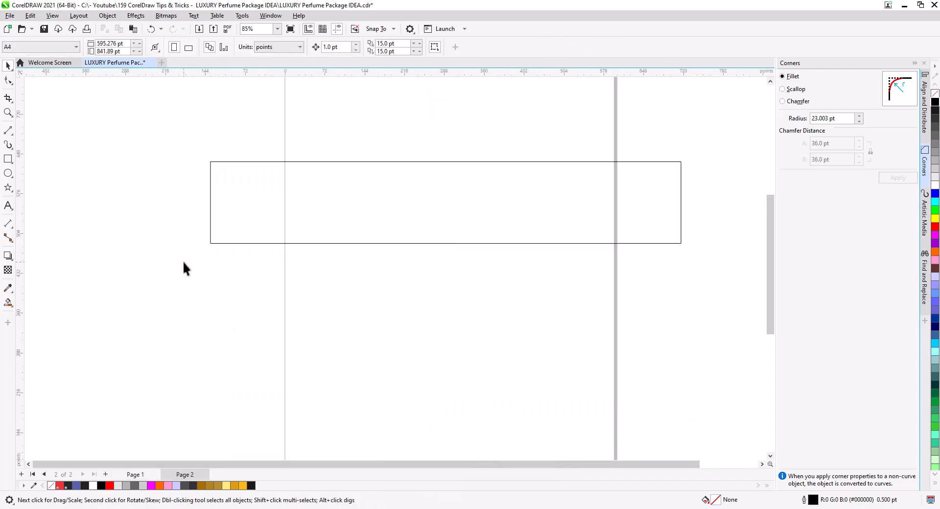
Draw a square about 44 pt wide left of the pasted rectangle and add a centred inner copy scaled to about 89%
click(10, 159)
mouse_move(149, 174)
mouse_down()
mouse_move(174, 200)
mouse_move(183, 292)
mouse_move(223, 242)
mouse_up()
click(8, 65)
scroll(150, 180, up, 3)
scroll(232, 256, up, 2)
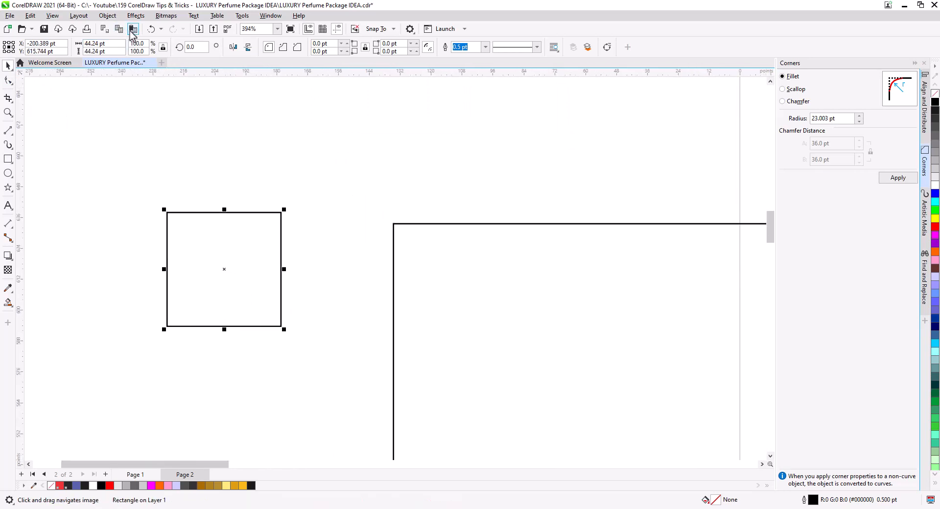
drag(285, 332, 279, 330)
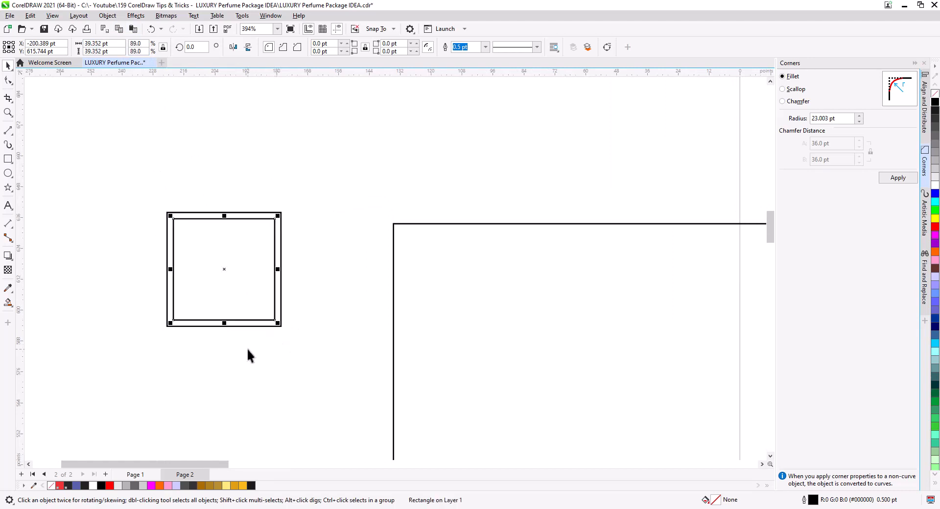
Apply a linear fountain fill to the inner square, from light grey at the lower-left corner to white at the upper-right
click(8, 303)
click(37, 302)
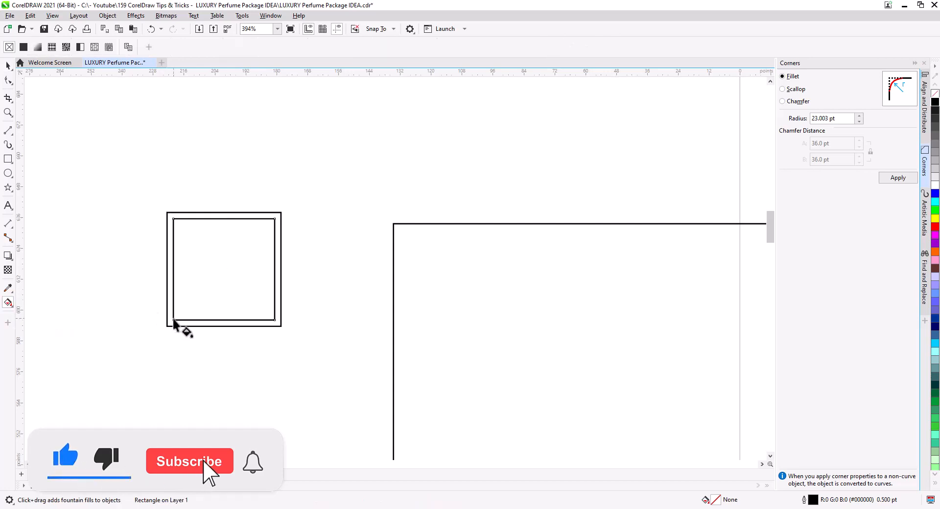
drag(173, 317, 275, 220)
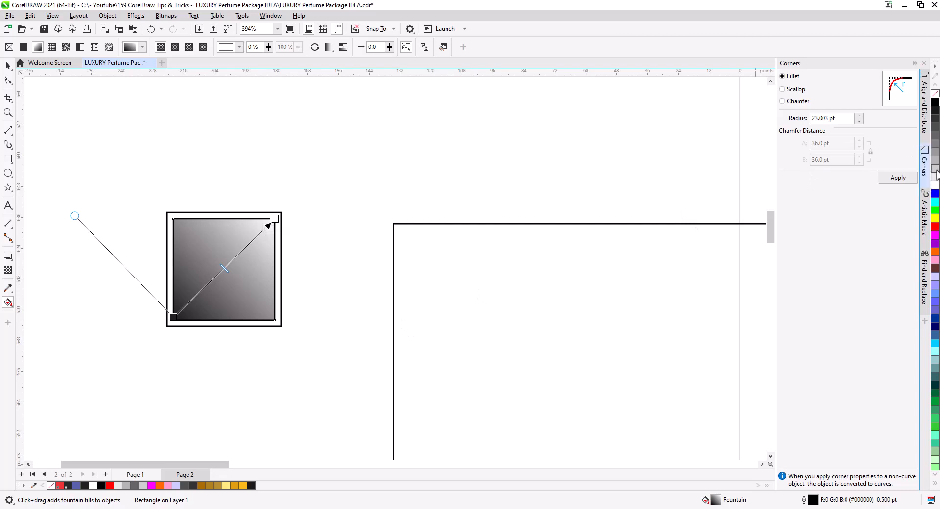
drag(935, 161, 296, 292)
drag(178, 321, 177, 320)
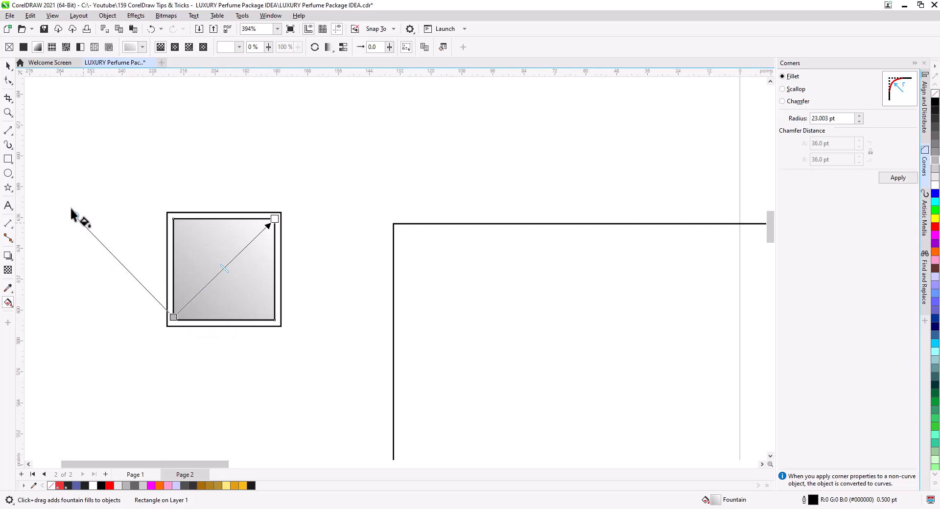
Copy the fill properties of the inner square to the outer square
click(8, 66)
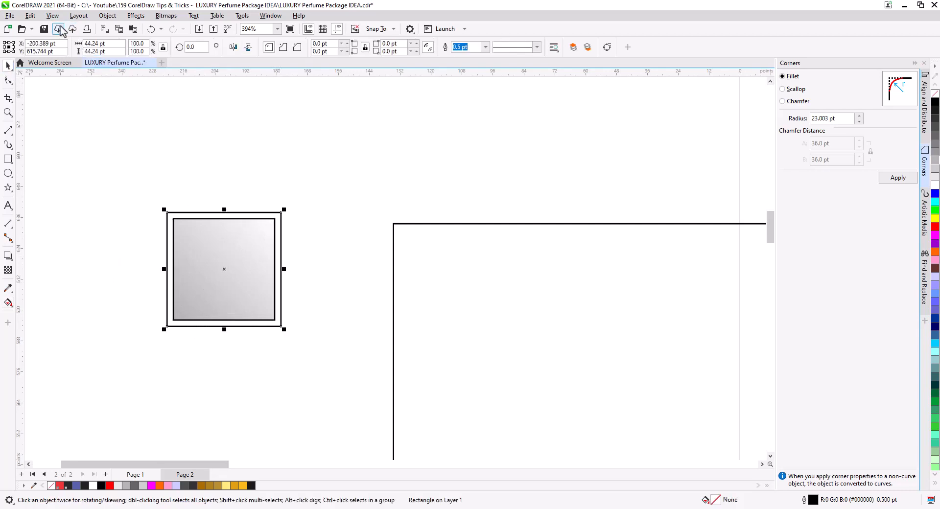
click(30, 16)
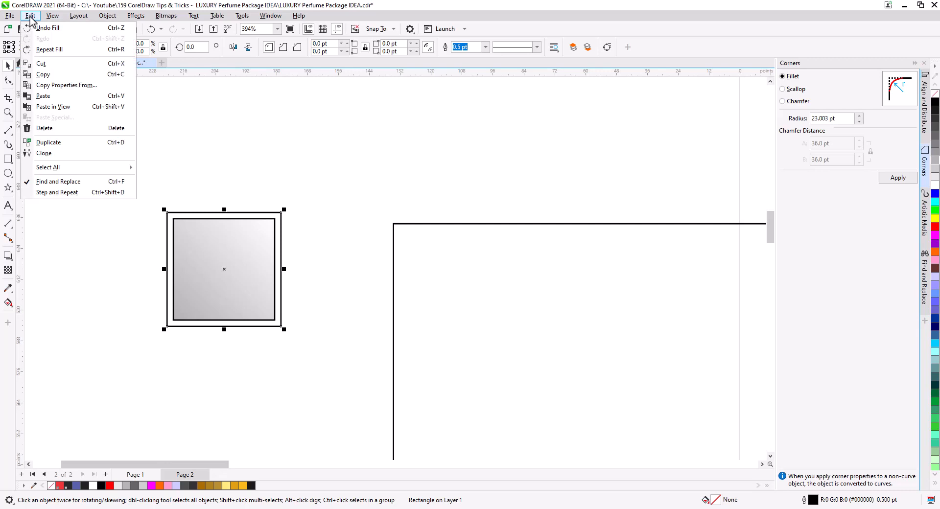
click(61, 85)
click(477, 275)
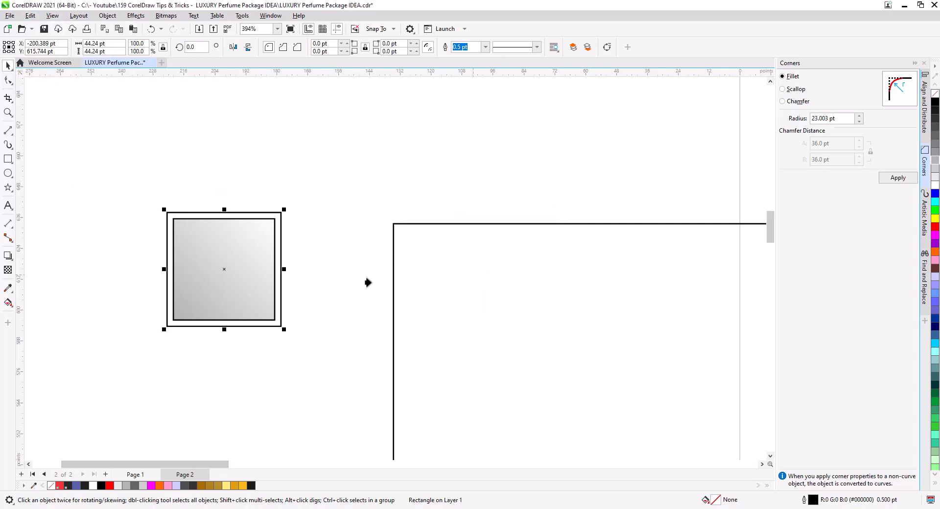
click(252, 278)
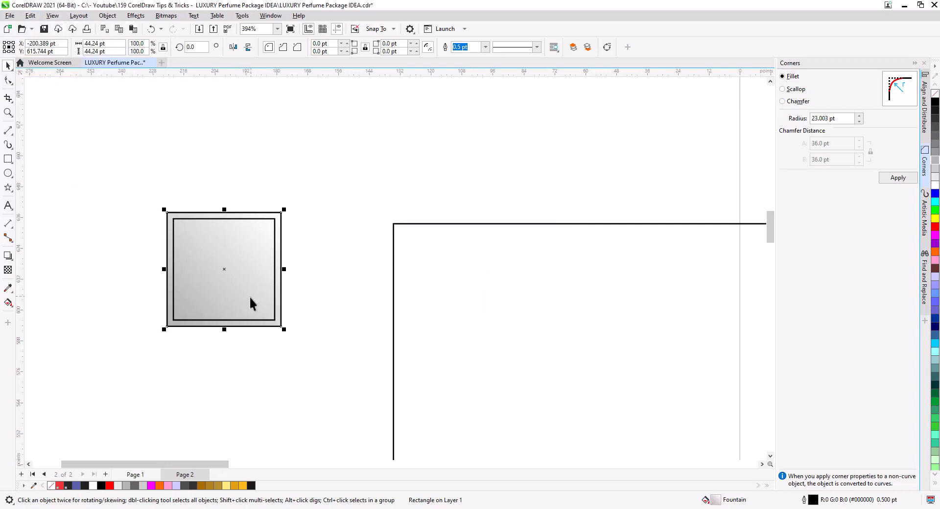
Reverse the outer square's gradient so grey starts at its upper-right corner and white ends at its lower-left corner
click(276, 303)
click(8, 302)
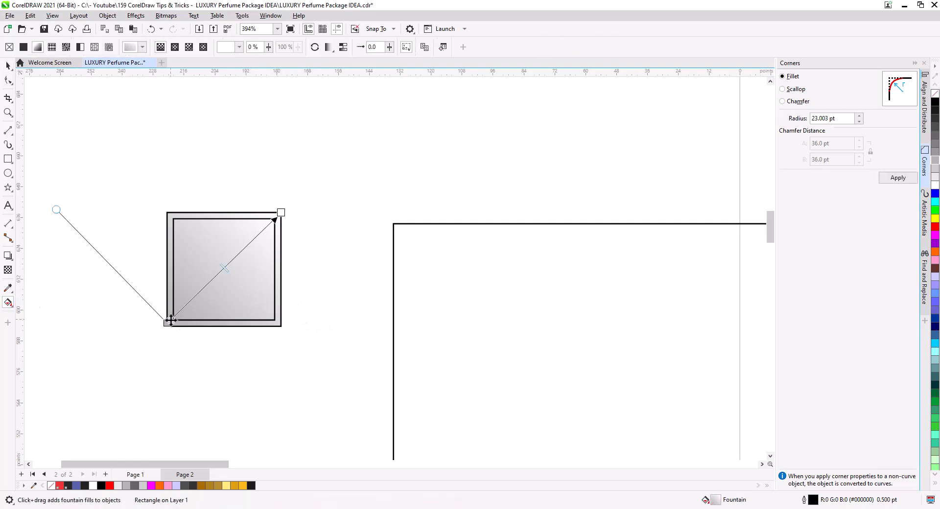
mouse_move(167, 323)
mouse_down()
mouse_move(321, 204)
mouse_move(313, 188)
mouse_move(164, 328)
mouse_up()
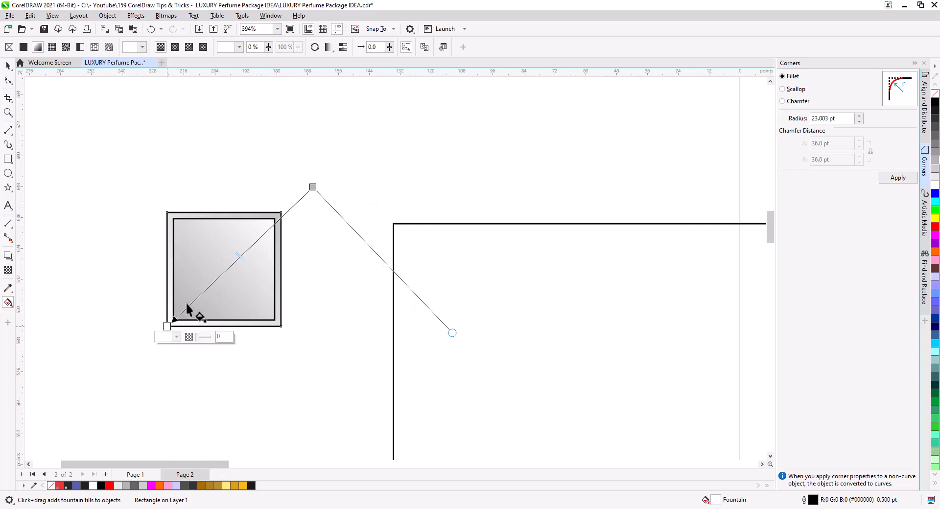
drag(314, 187, 280, 212)
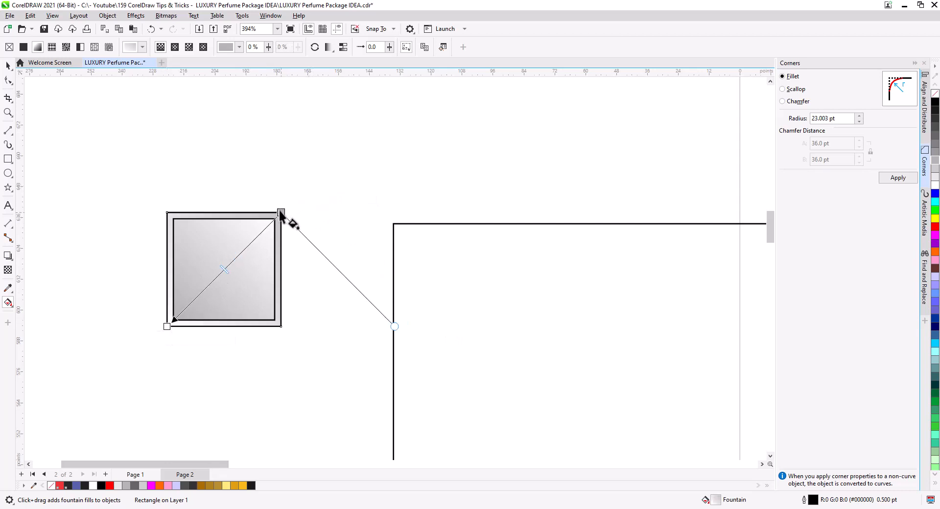
Remove the outline from both the inner and outer squares
click(8, 66)
drag(117, 174, 314, 343)
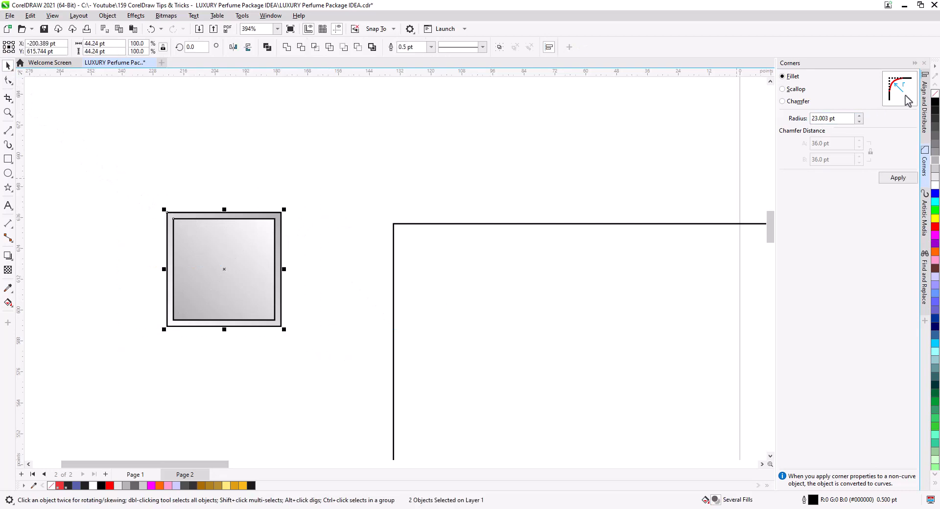
right_click(935, 94)
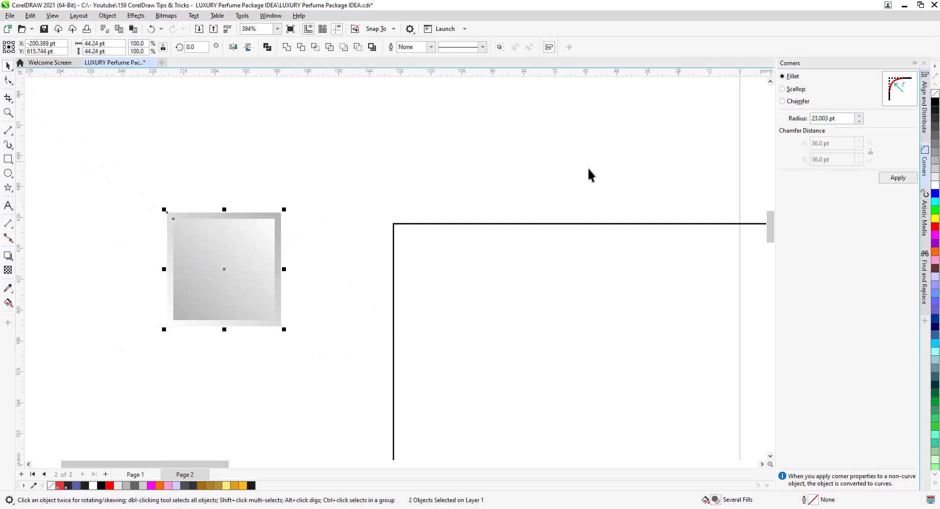
click(366, 193)
drag(190, 245, 307, 344)
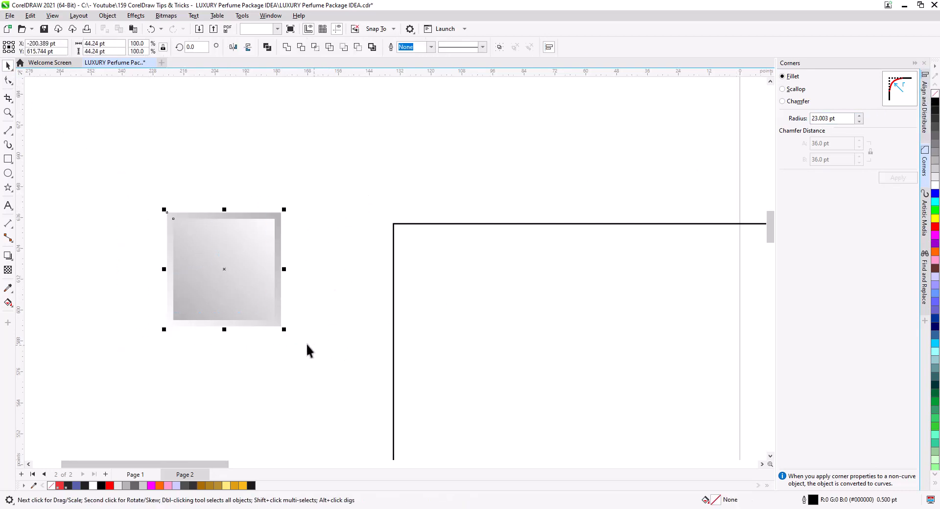
click(307, 344)
Change the grey gradient ends of both the inner and outer squares to a much lighter grey
click(245, 308)
click(8, 302)
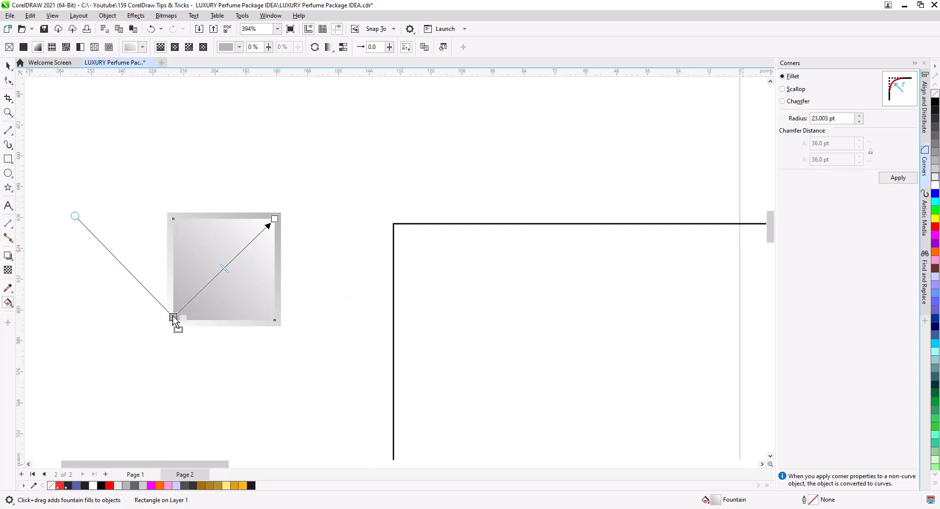
drag(173, 317, 173, 318)
click(279, 231)
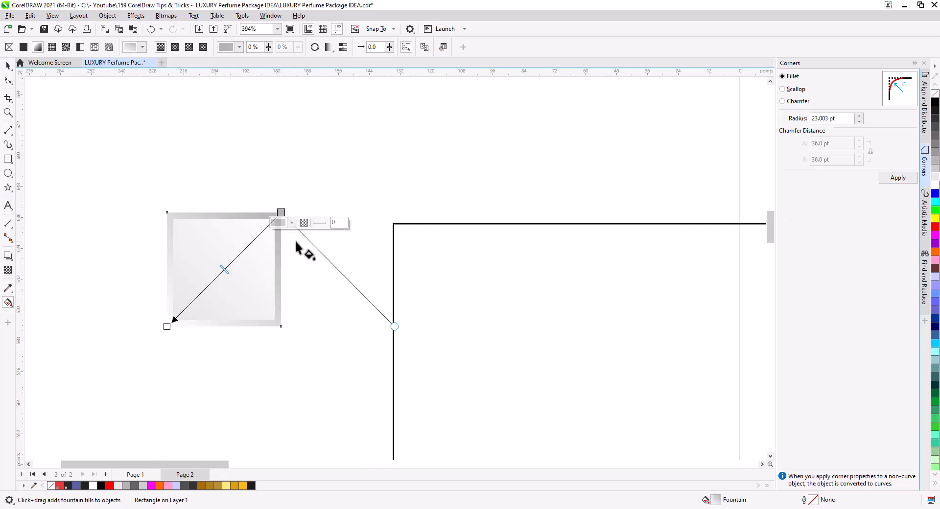
drag(931, 190, 283, 214)
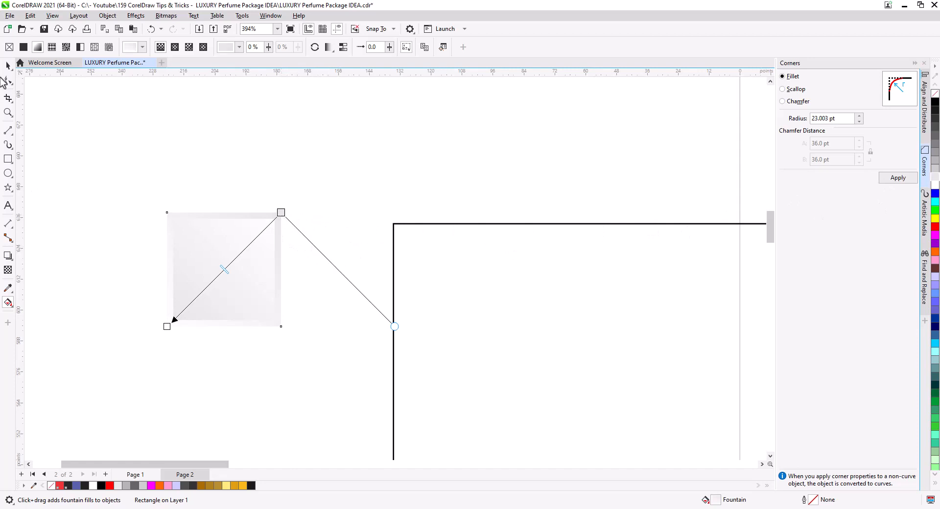
Group the inner and outer gradient squares
click(8, 66)
click(113, 244)
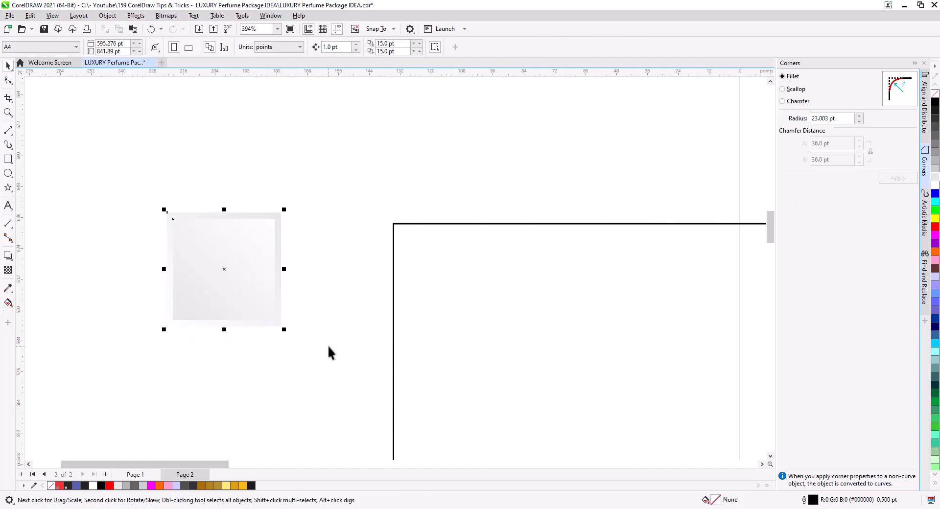
key(ctrl+g)
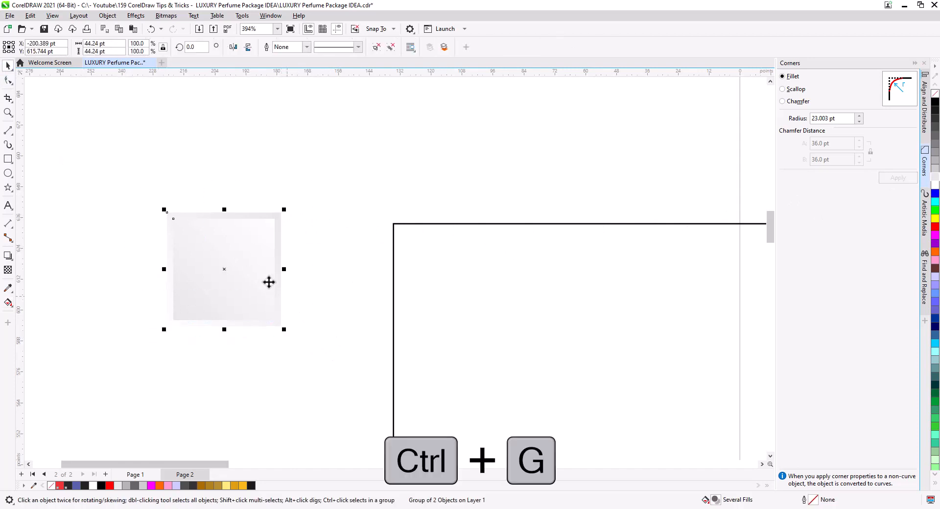
Move the grouped square inside the rectangle's upper-left corner and rotate it 45 degrees
drag(268, 278, 427, 342)
scroll(509, 333, down, 2)
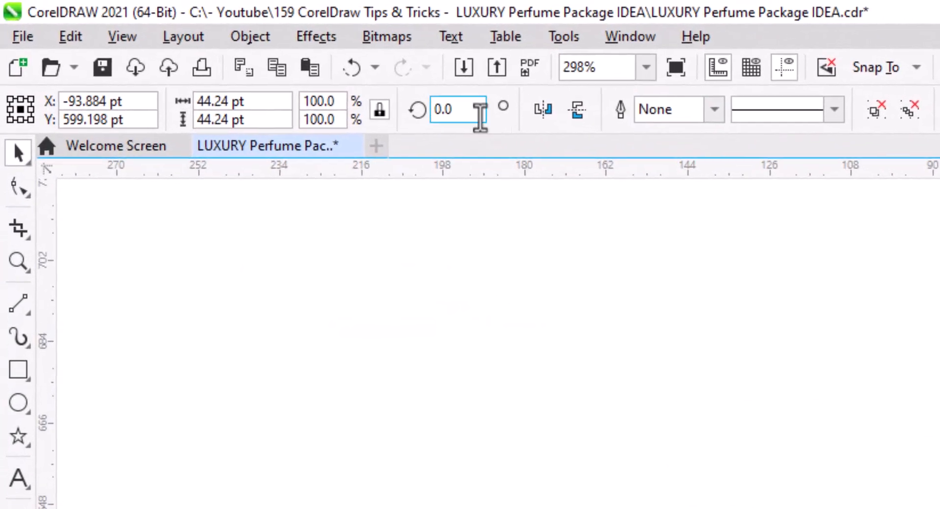
double_click(205, 48)
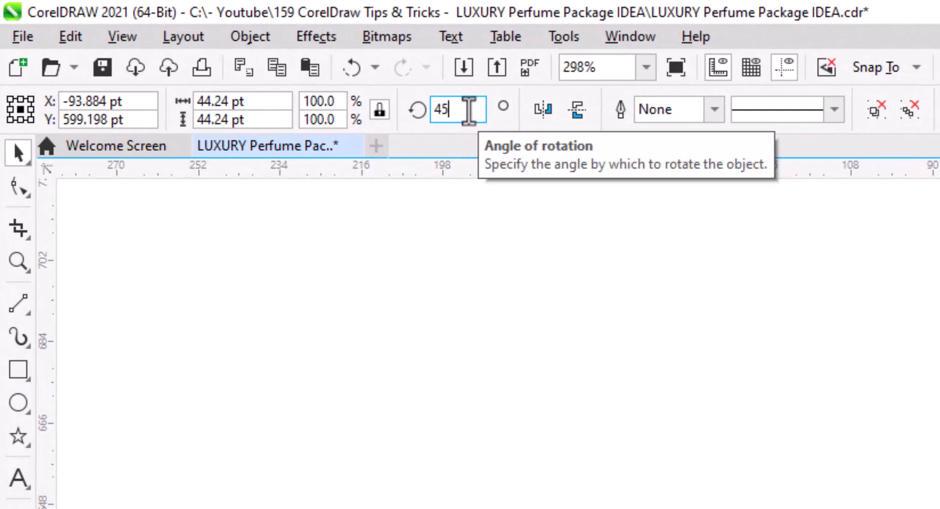
text(45)
key(Return)
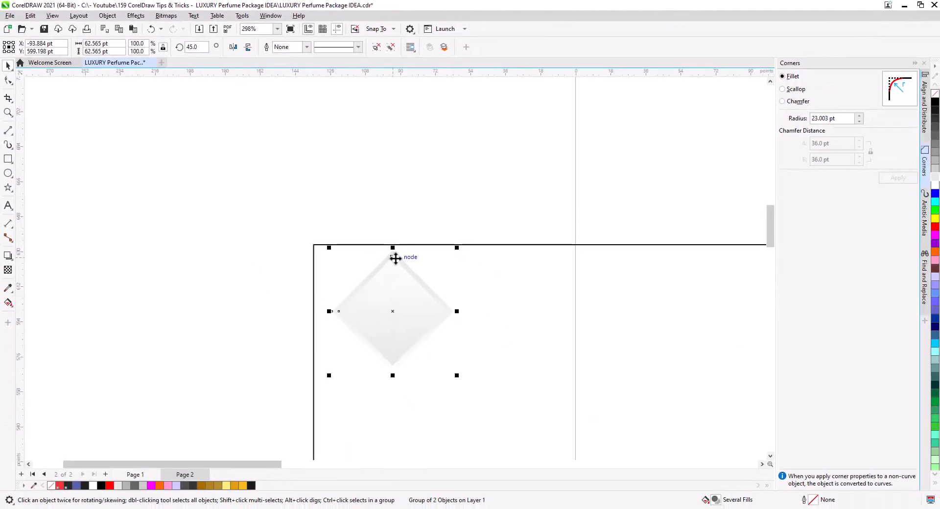
Align the diamond group with the top and left edges of the large rectangle
shift+click(523, 273)
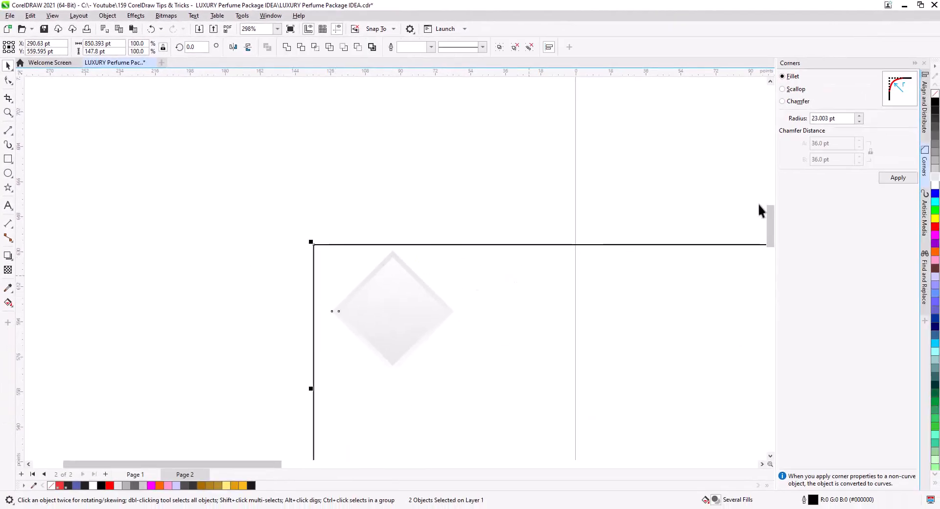
click(924, 107)
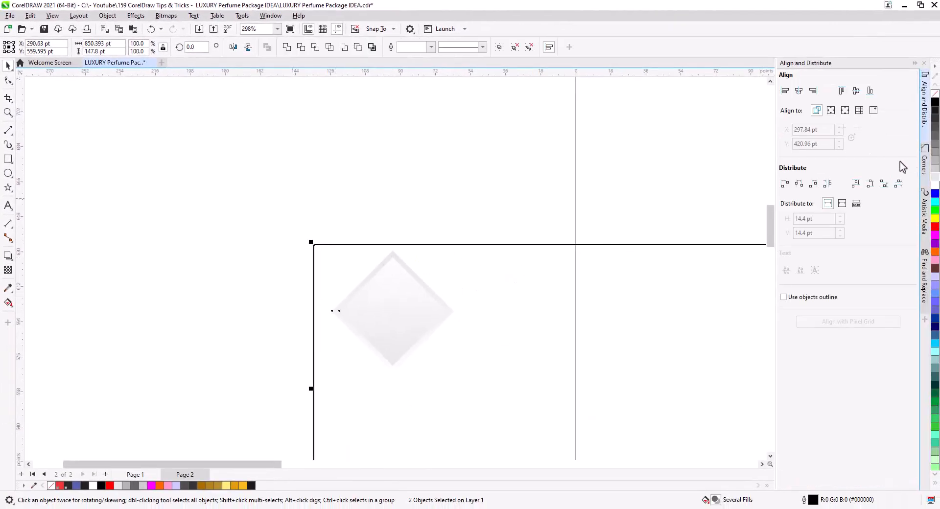
click(842, 92)
click(786, 92)
click(498, 142)
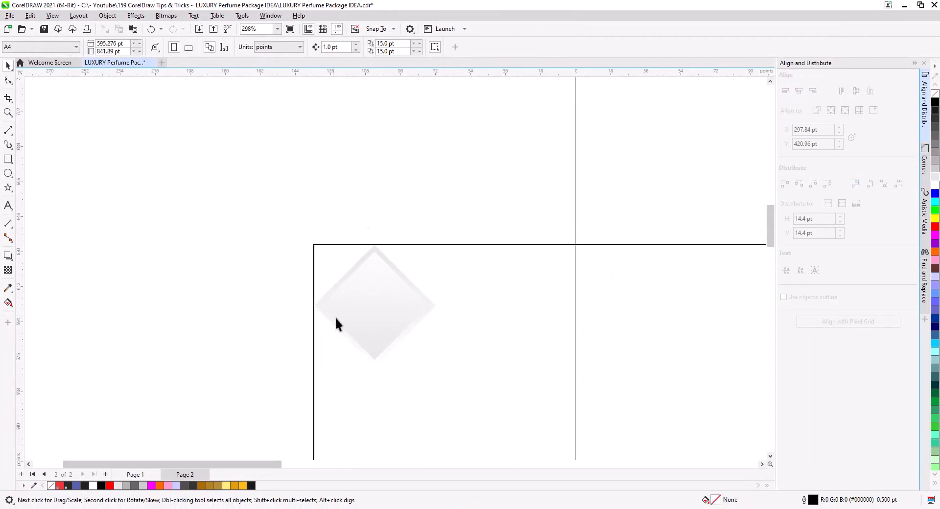
Place a copy of the diamond group directly beside the first, on its right and touching at the side corners
scroll(343, 319, up, 1)
drag(384, 332, 270, 304)
click(212, 284)
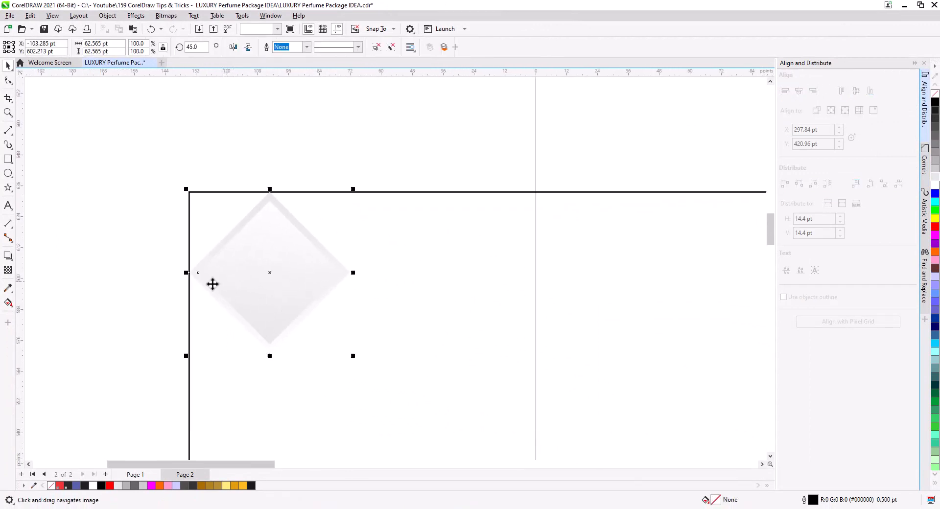
drag(188, 273, 351, 275)
click(377, 292)
scroll(268, 271, down, 2)
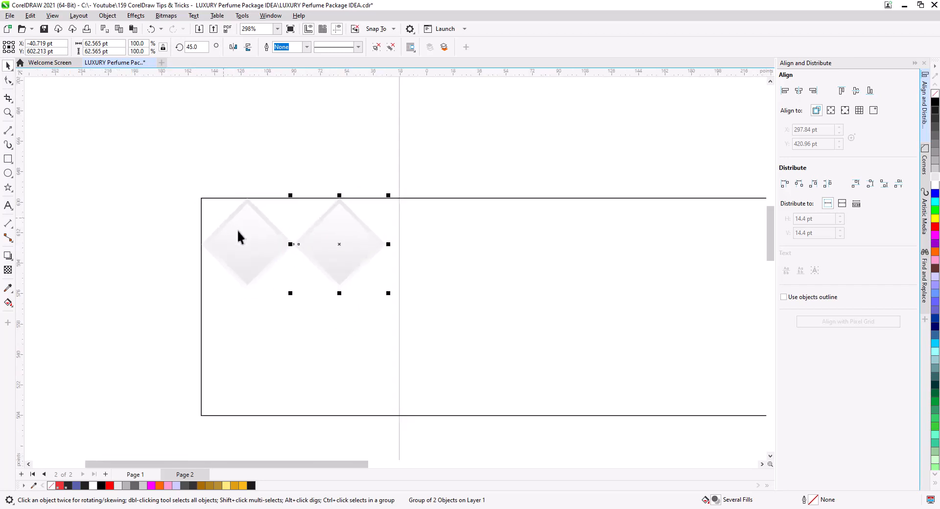
scroll(259, 253, down, 2)
scroll(282, 274, down, 3)
drag(325, 314, 244, 326)
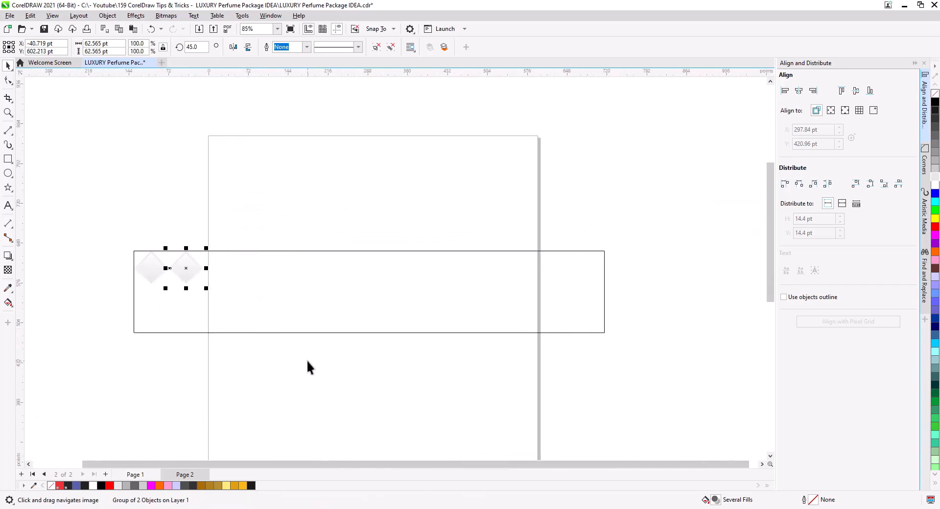
Repeat the side-by-side diamond copy 12 times so the row spans the rectangle's full width, and group all the diamonds
key(ctrl+d)
key(ctrl+d)
key(ctrl+d)
key(ctrl+d)
key(ctrl+d)
key(ctrl+d)
key(ctrl+d)
key(ctrl+d)
key(ctrl+d)
key(ctrl+d)
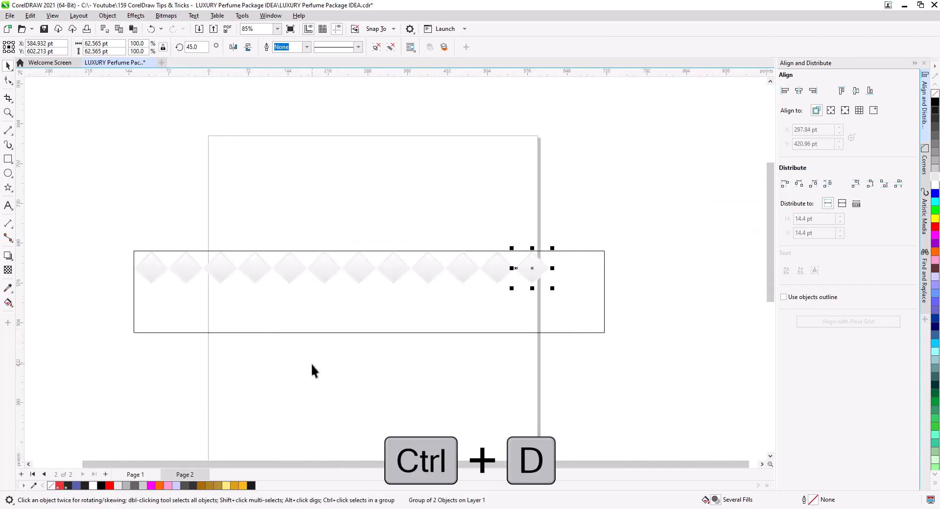
key(ctrl+d)
key(ctrl+d)
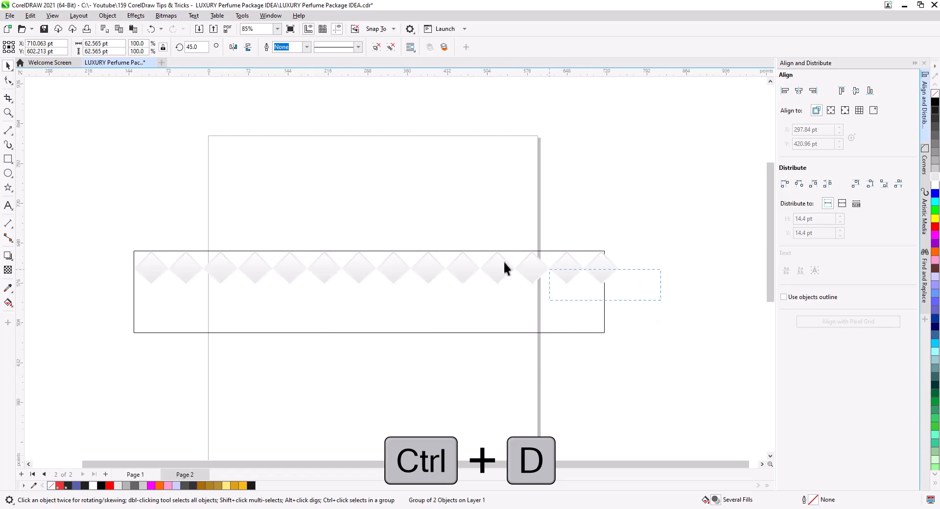
drag(118, 214, 116, 216)
key(ctrl+g)
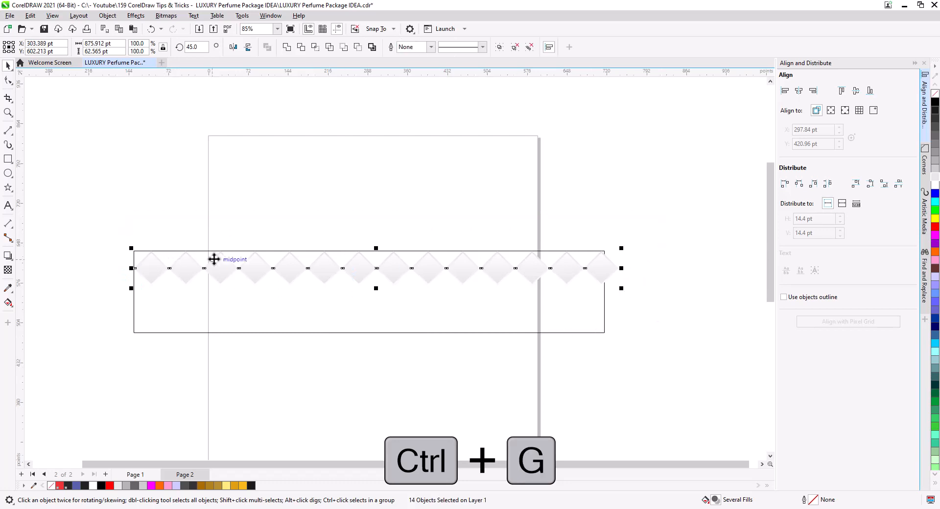
Copy the rectangle's width and apply it to the diamond row, resizing the group proportionally to 850.393 pt wide
click(272, 251)
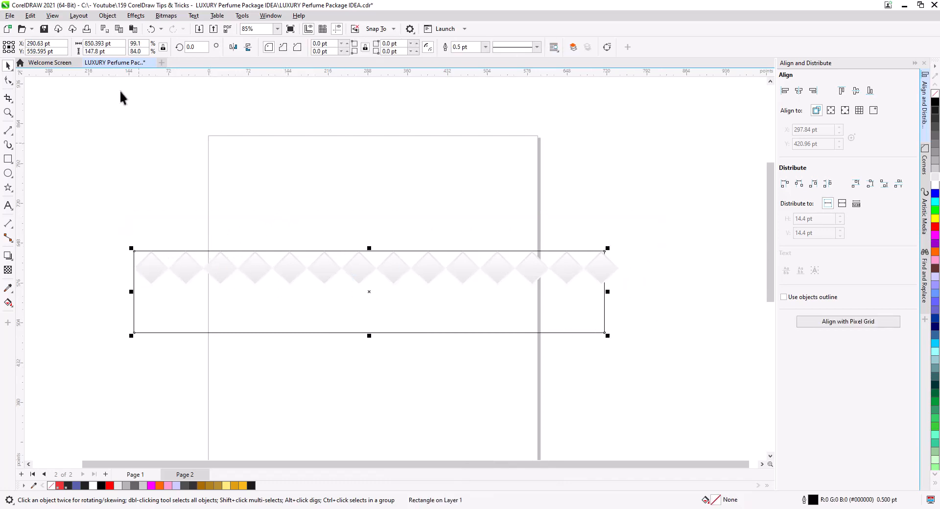
right_click(99, 43)
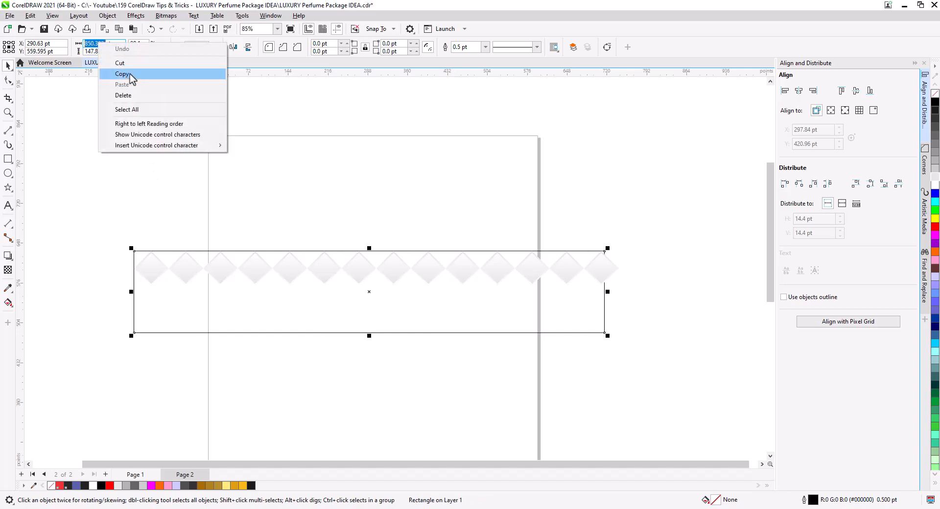
click(129, 76)
click(190, 215)
click(230, 274)
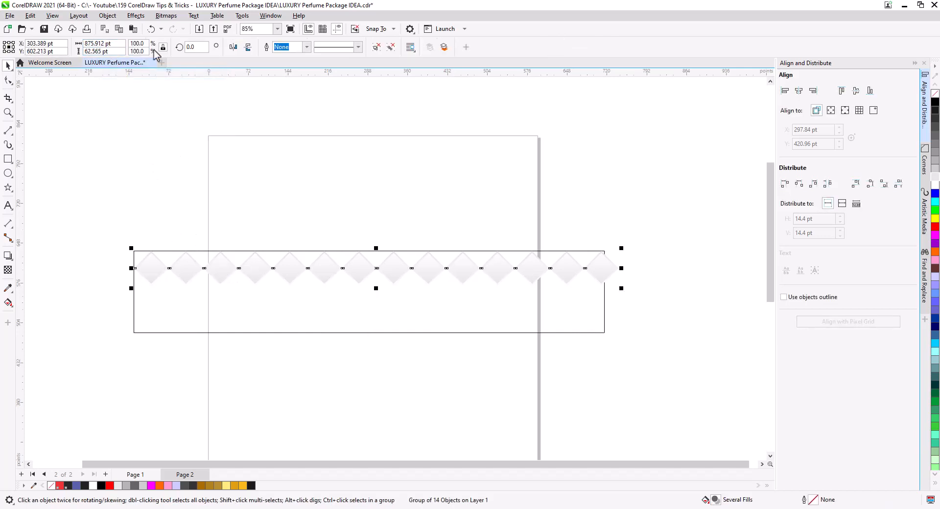
right_click(101, 45)
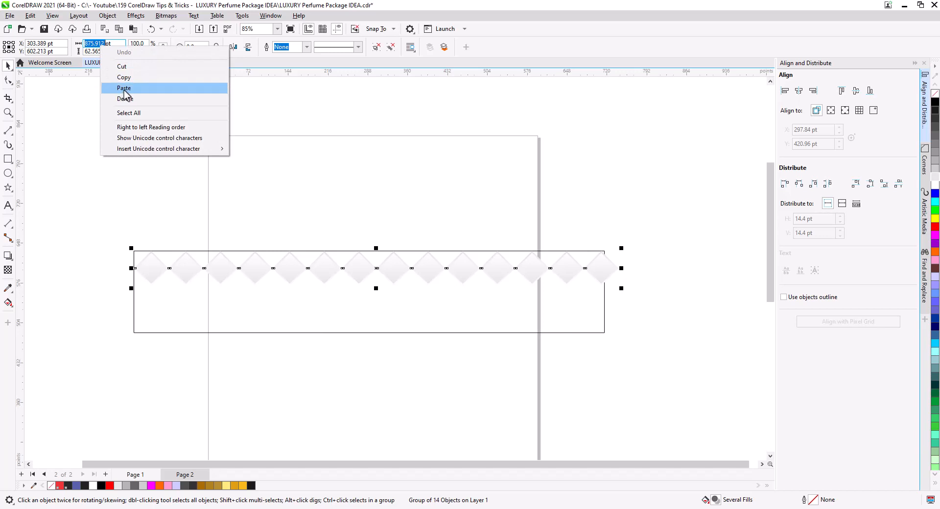
click(125, 88)
key(Return)
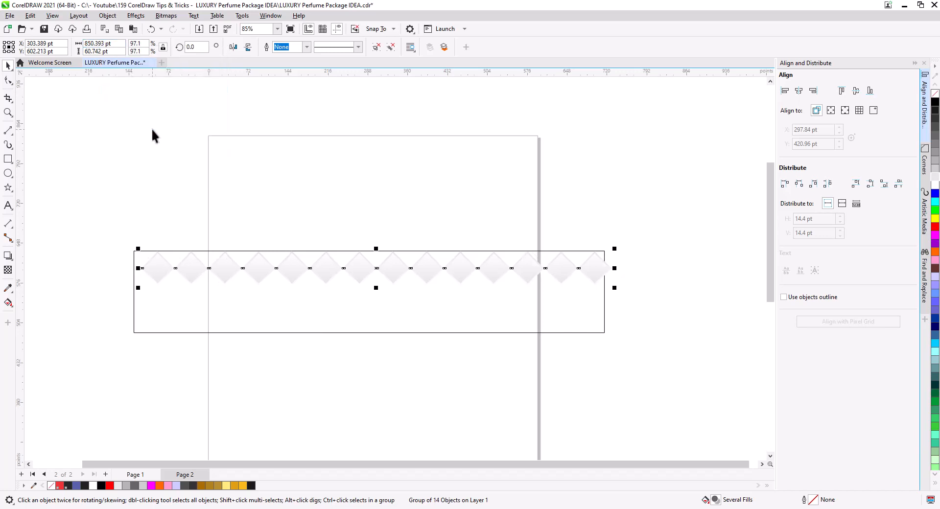
Center the diamond row horizontally on the large rectangle
shift+click(276, 311)
click(799, 90)
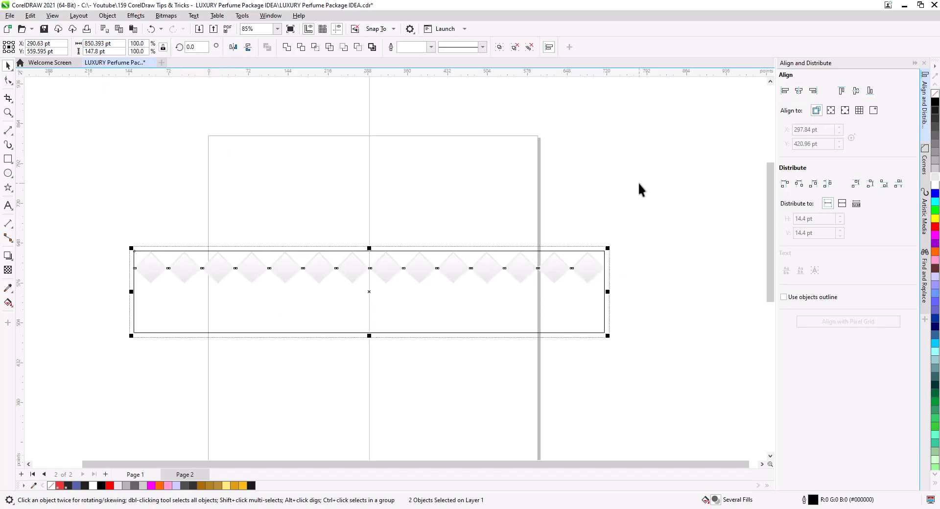
click(633, 198)
Place a copy of the diamond row half a diamond lower and to the left, interlocking with the first row
scroll(201, 219, up, 1)
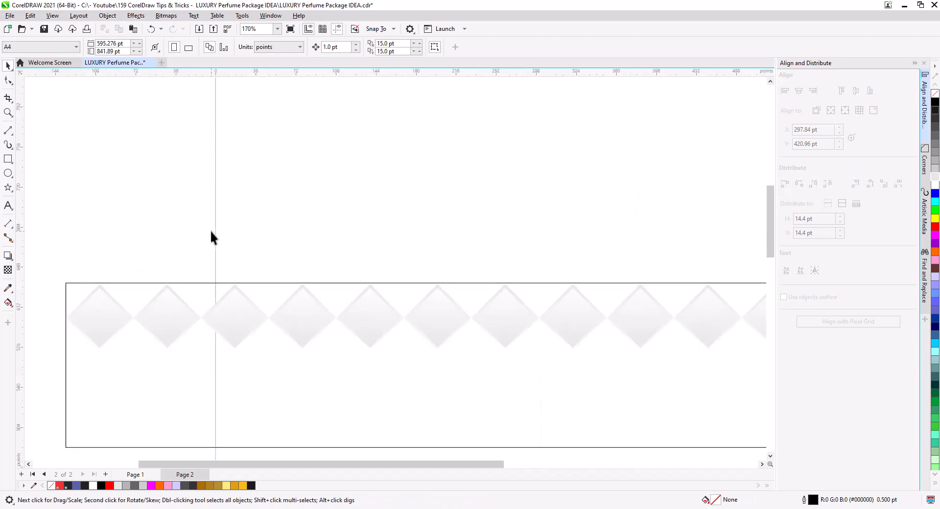
drag(214, 234, 221, 87)
click(187, 168)
click(187, 168)
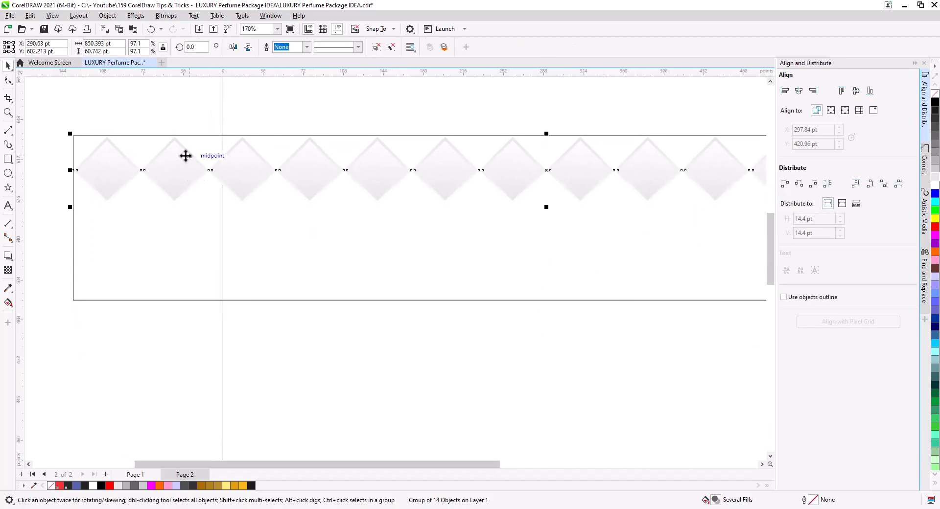
drag(176, 139, 143, 175)
click(171, 192)
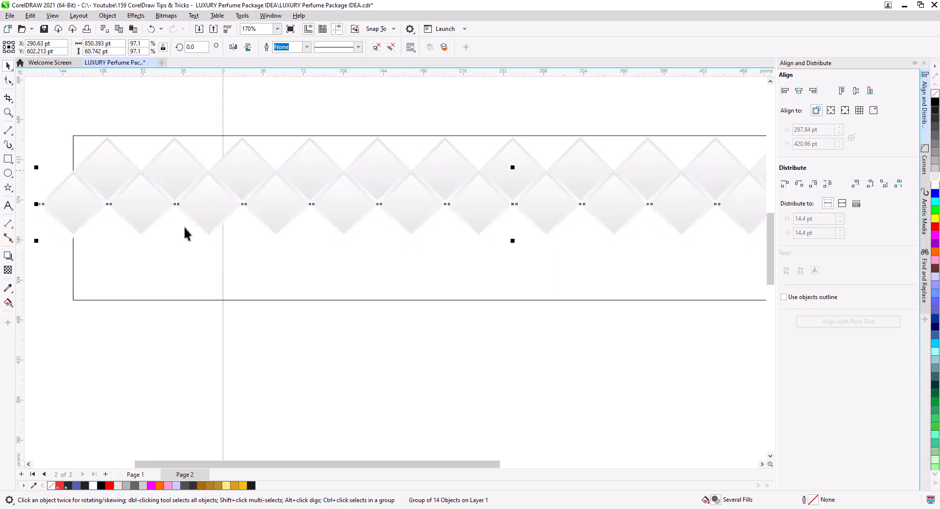
Ungroup the second row and copy its last diamond directly to its right, centered on the rectangle's right edge
scroll(380, 242, down, 1)
drag(440, 260, 303, 255)
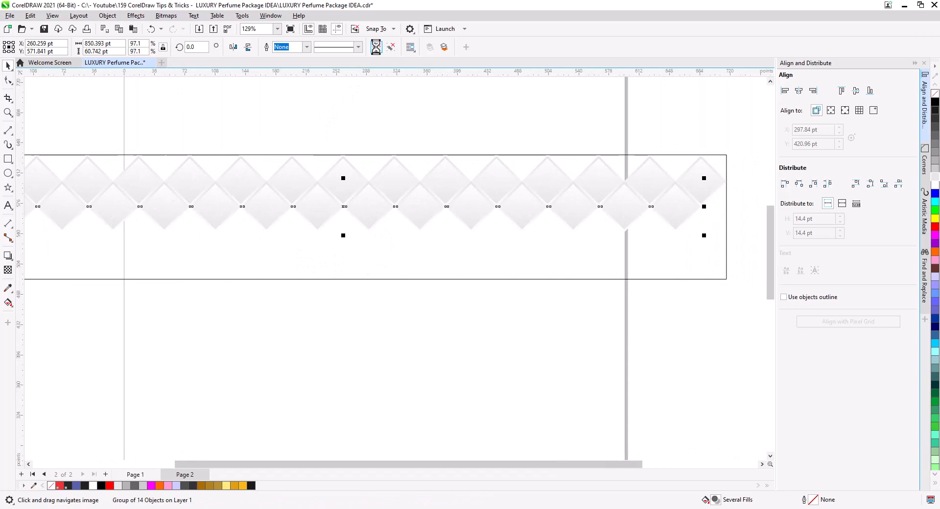
click(639, 228)
click(673, 219)
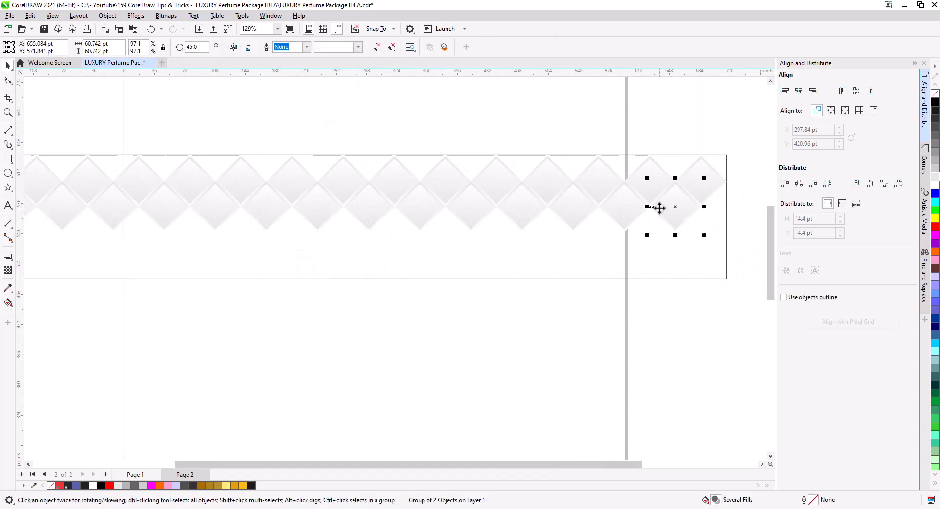
scroll(650, 208, up, 3)
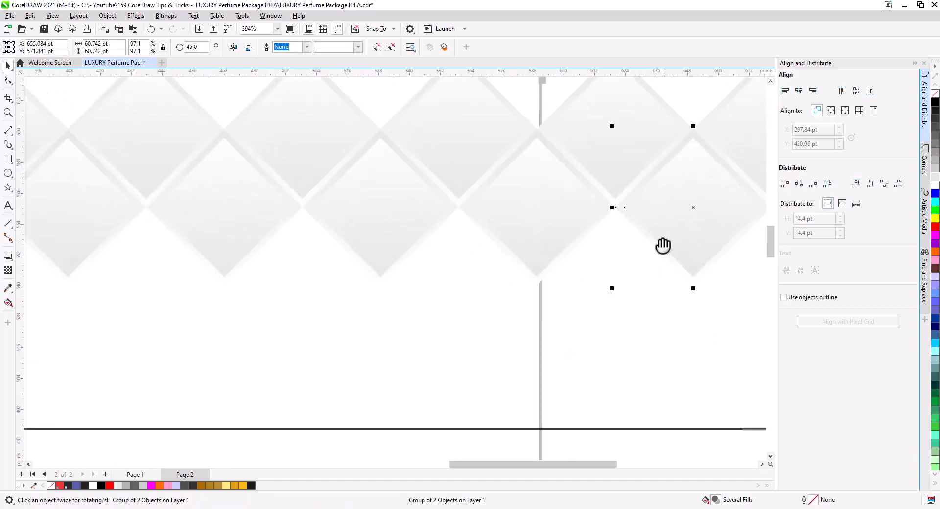
drag(410, 238, 566, 238)
click(590, 256)
scroll(531, 246, down, 2)
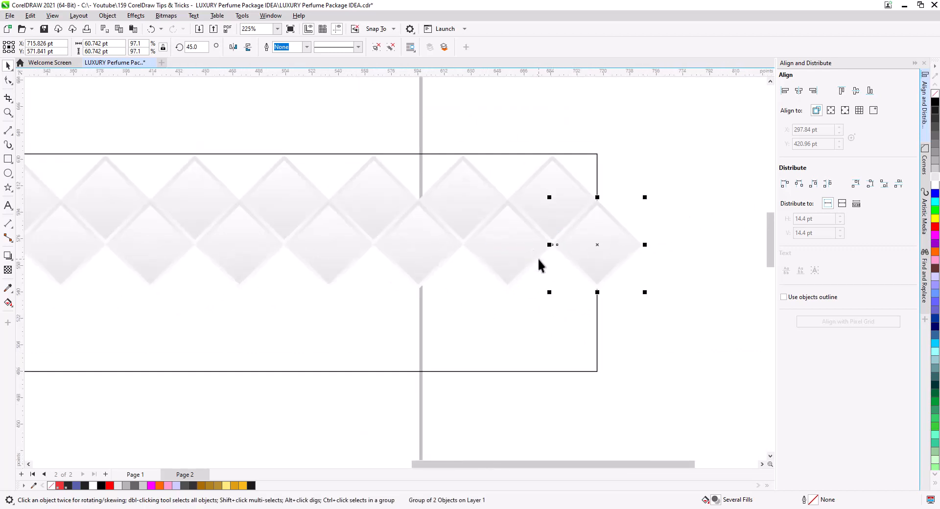
Group the 15 diamonds of the second row
scroll(538, 258, down, 3)
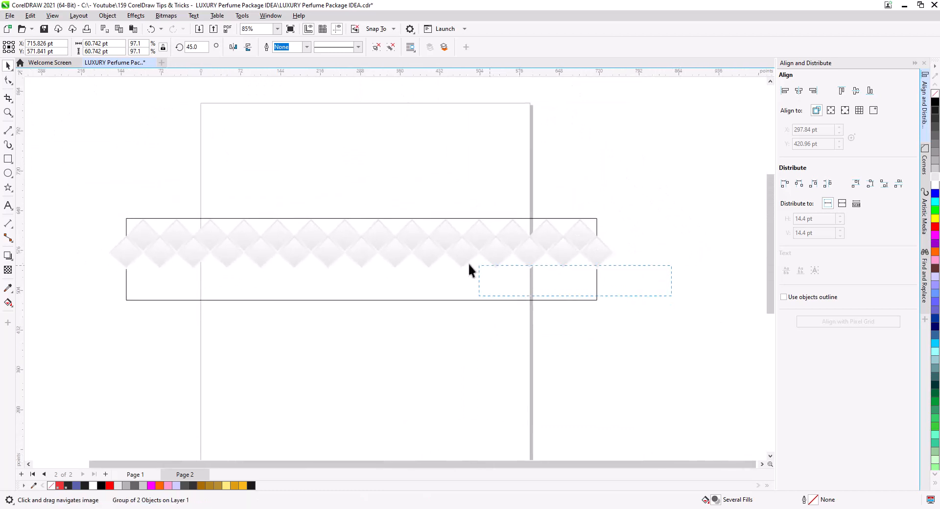
key(ctrl+u)
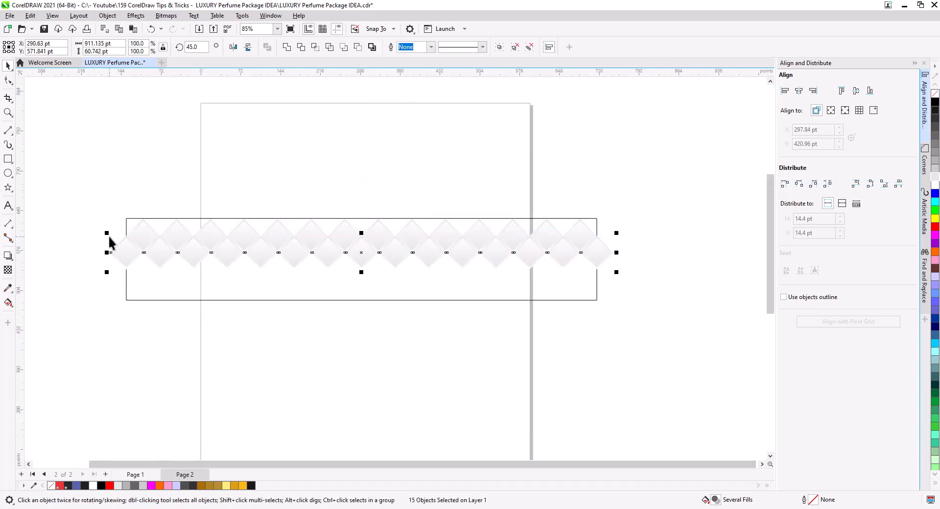
key(ctrl+g)
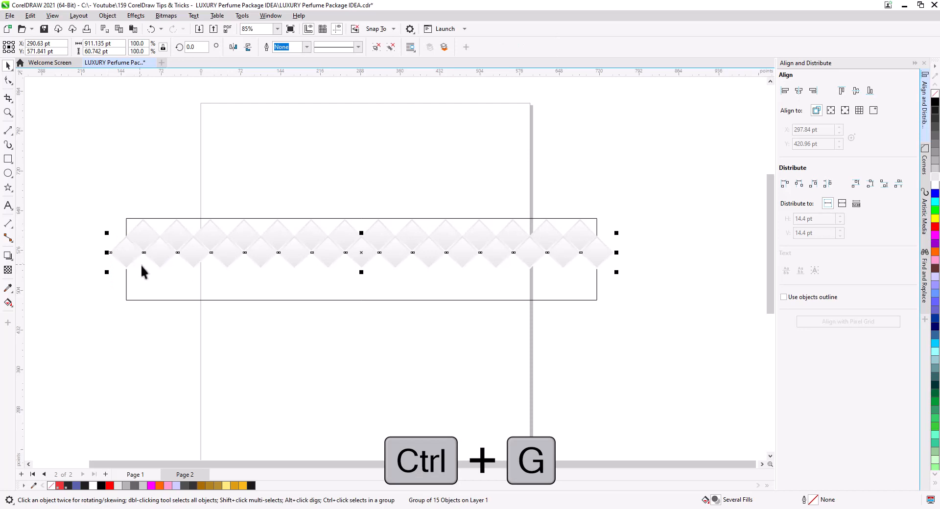
Place a copy of the 15-diamond row above the first row and fine-tune its height so the diamonds interlock
drag(162, 268, 164, 235)
click(178, 250)
scroll(160, 245, up, 6)
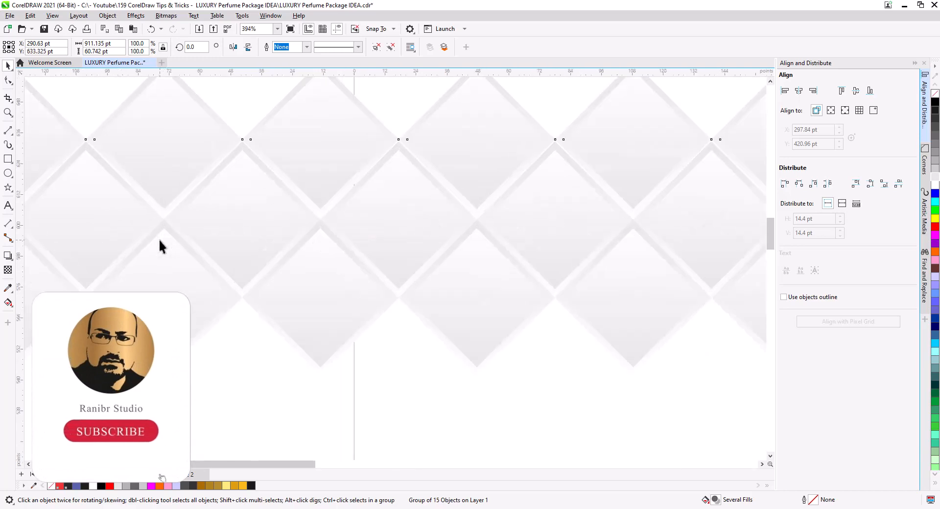
scroll(285, 258, down, 5)
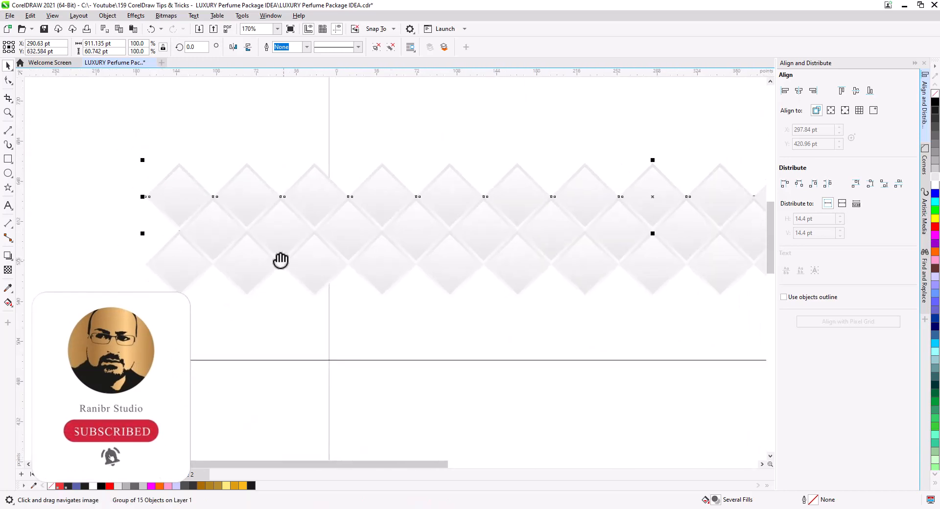
Select the lower two diamond rows together and place a copy of them directly beneath, continuing the interlocking pattern
scroll(250, 255, down, 1)
drag(91, 152, 710, 261)
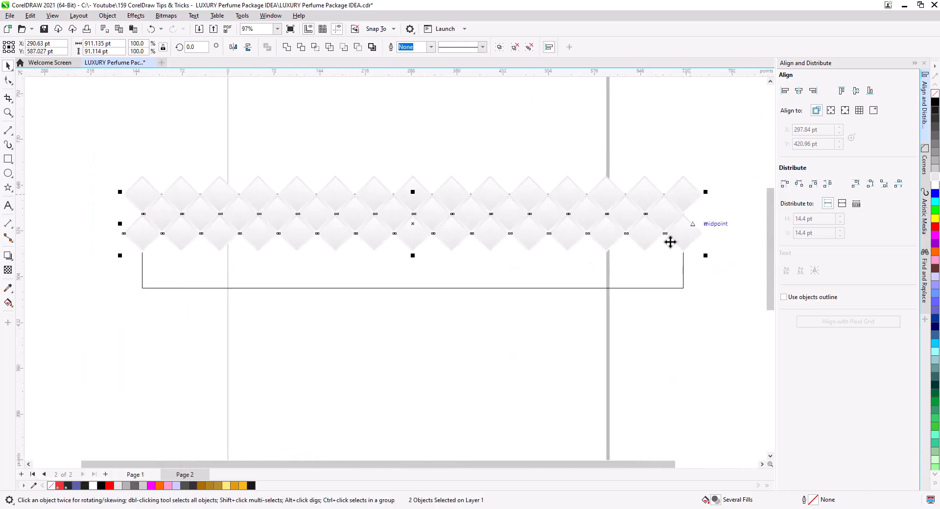
drag(666, 199, 665, 270)
click(664, 268)
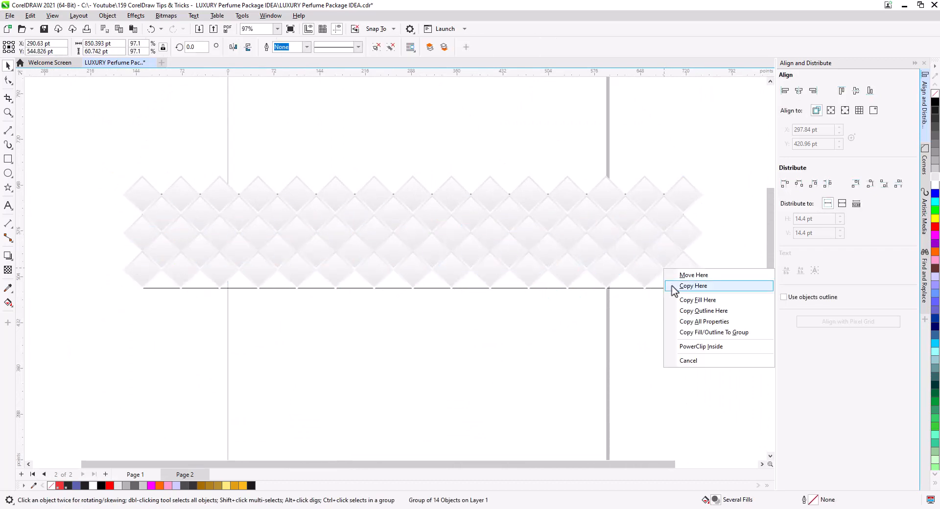
Place a copy of the 14-diamond row over the rectangle's lower edge and adjust its height to interlock with the row above
click(675, 290)
scroll(668, 282, up, 6)
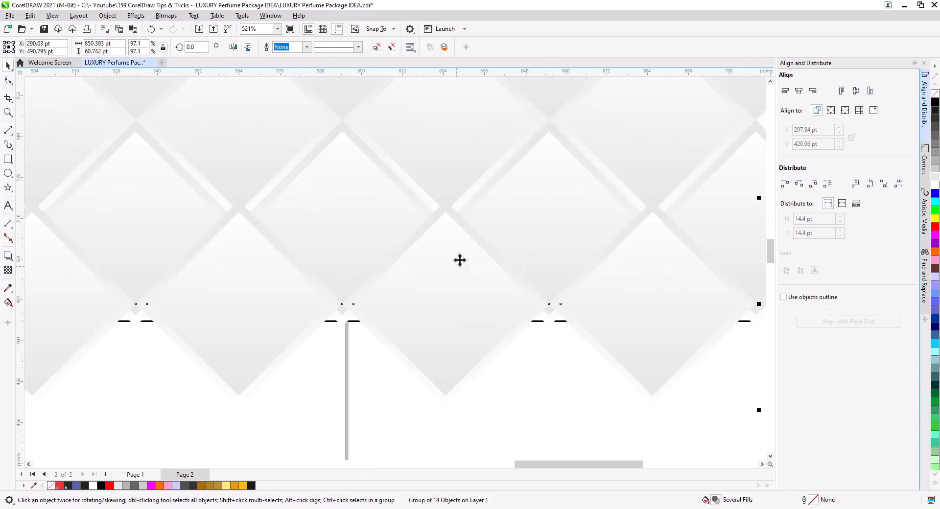
drag(449, 203, 458, 294)
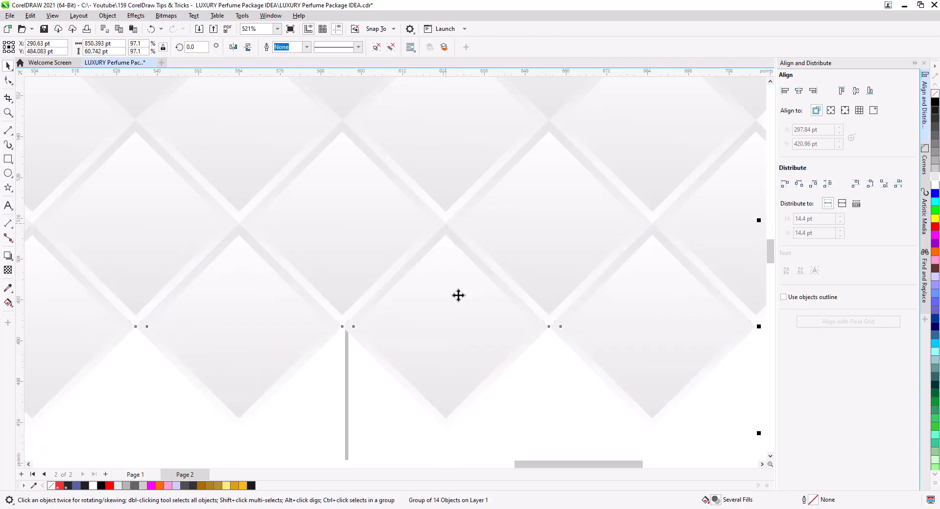
Group all six diamond rows and send the group to the back of the page
scroll(486, 301, down, 2)
scroll(486, 301, down, 5)
key(ctrl+a)
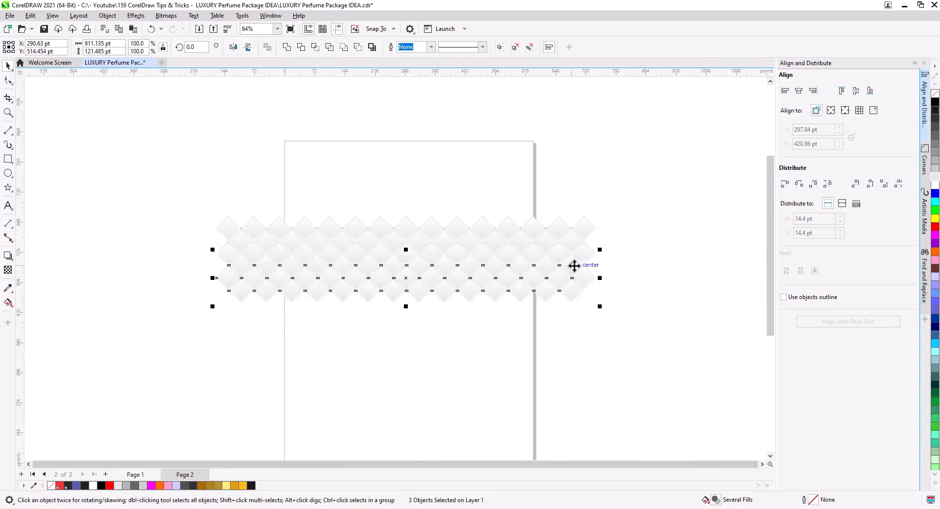
shift+click(584, 233)
key(ctrl+g)
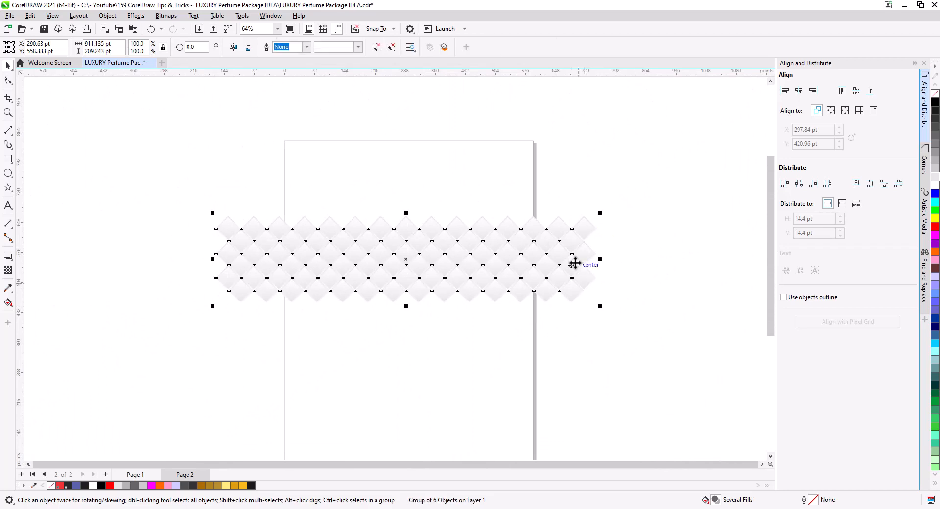
right_click(575, 261)
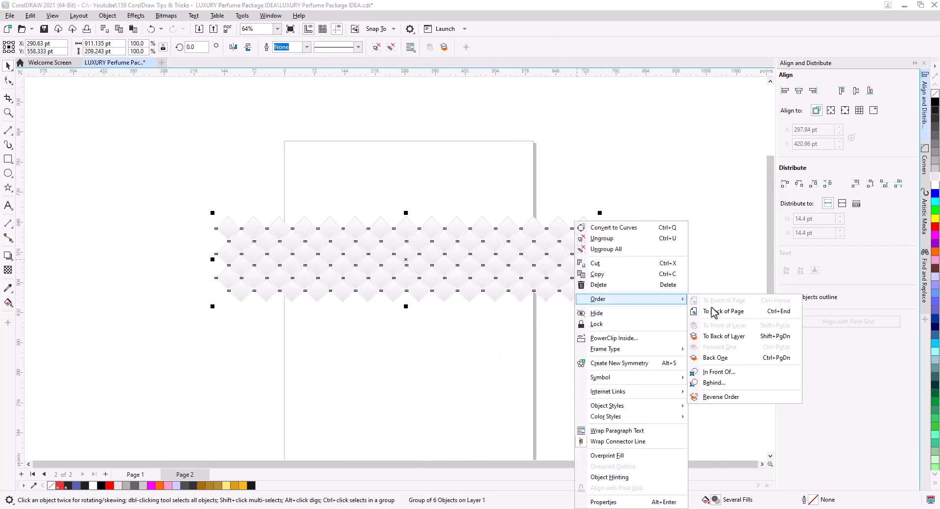
click(713, 311)
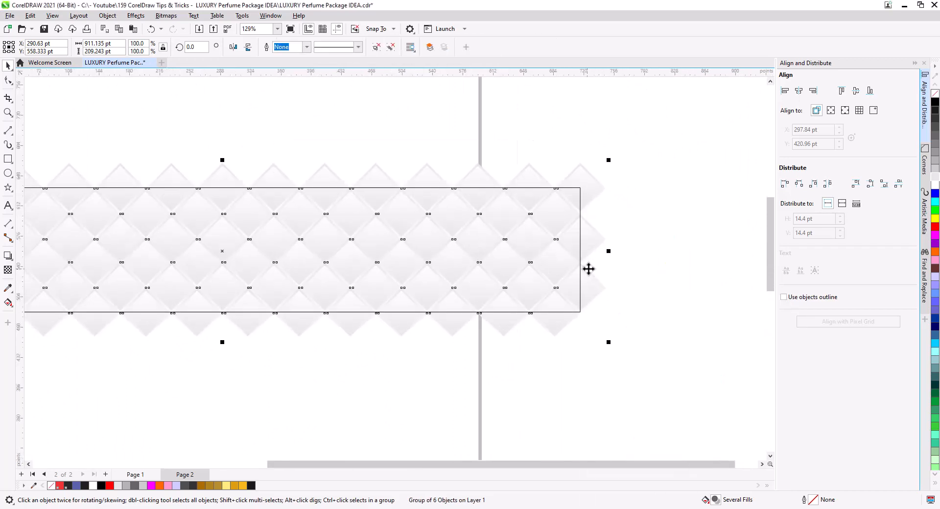
PowerClip the diamond pattern group inside the large rectangle
scroll(600, 279, up, 2)
right_click(591, 249)
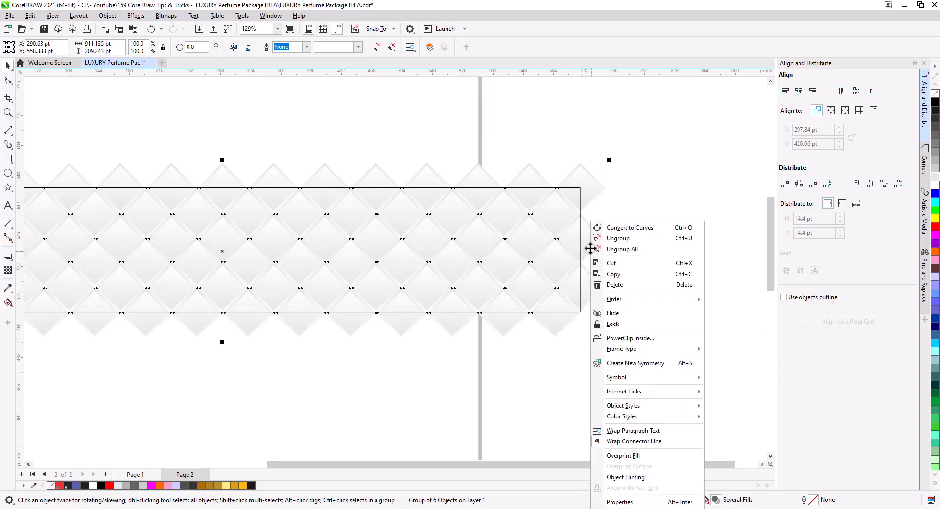
click(630, 338)
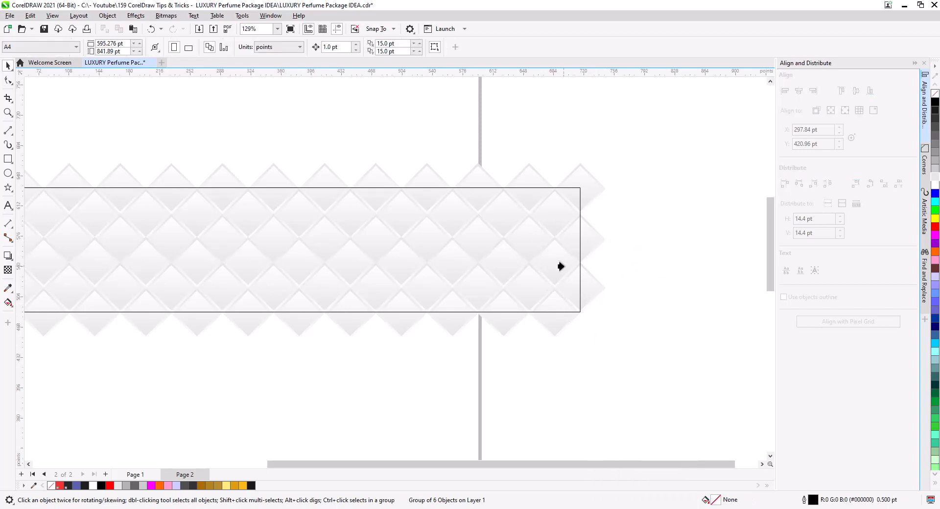
click(579, 257)
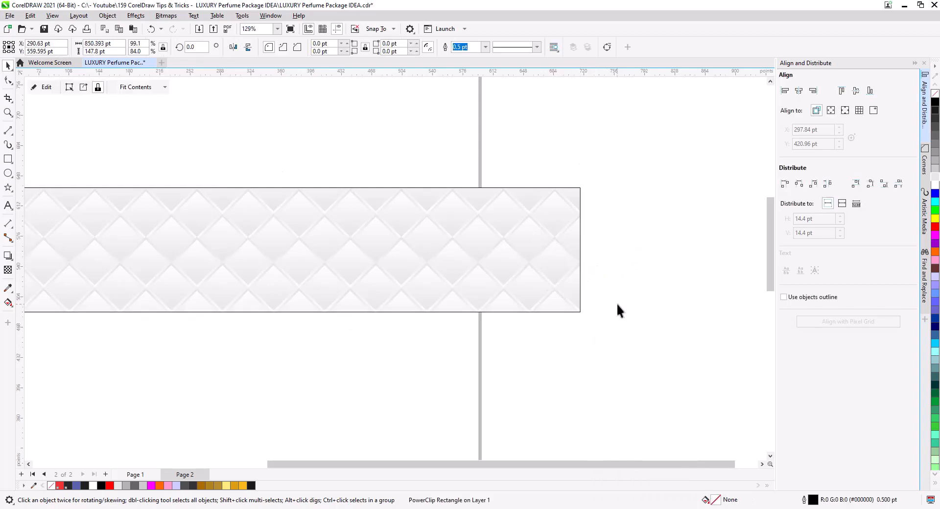
Remove the outline from the rectangle containing the clipped diamond pattern
right_click(935, 93)
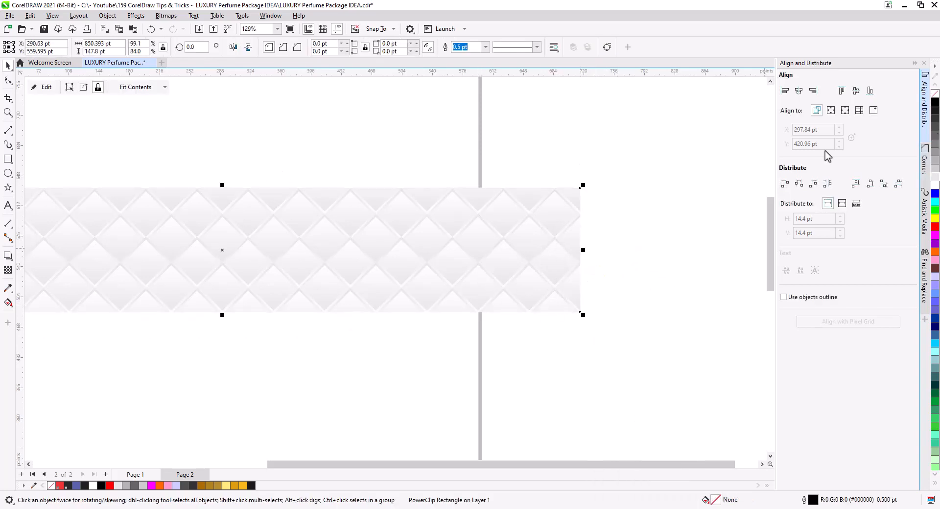
click(532, 305)
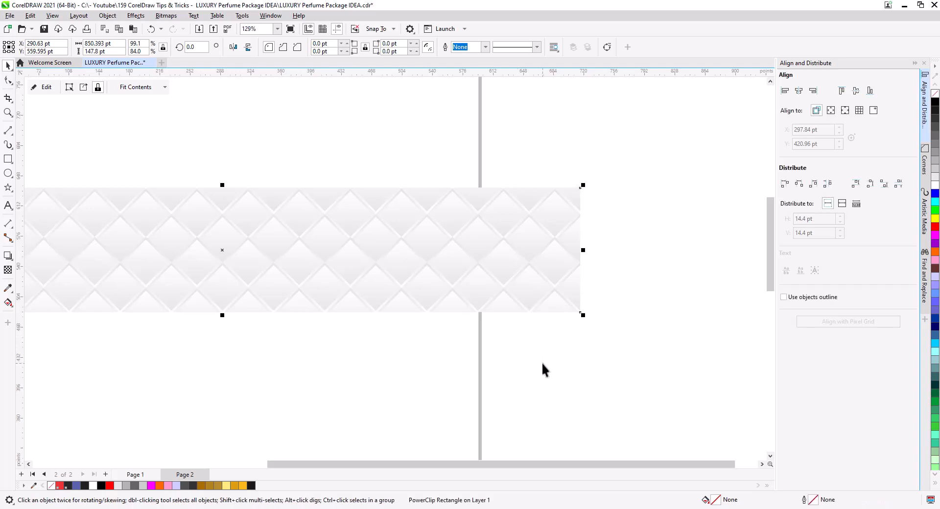
scroll(512, 346, down, 3)
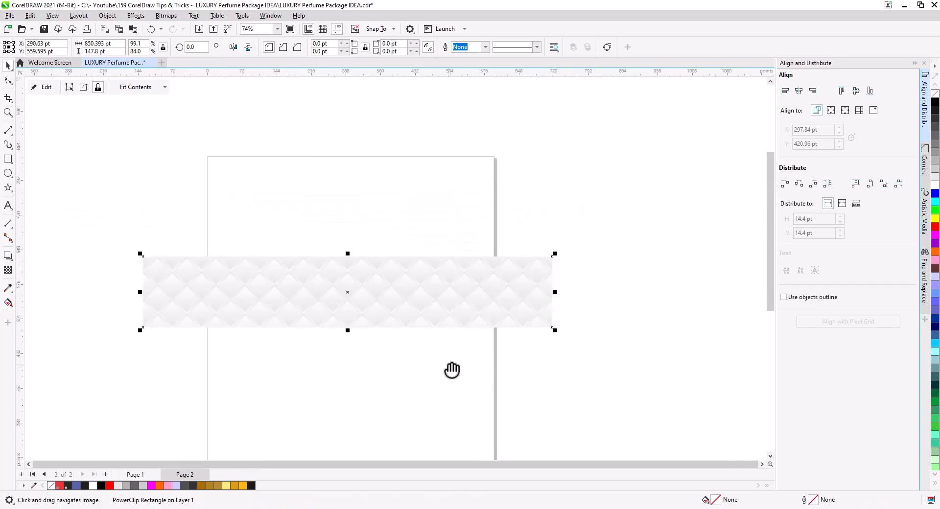
Open the PowerClip contents for editing and scale the diamond group down to about 469 × 108 pt over the rectangle's upper left corner
click(37, 89)
drag(476, 345, 369, 298)
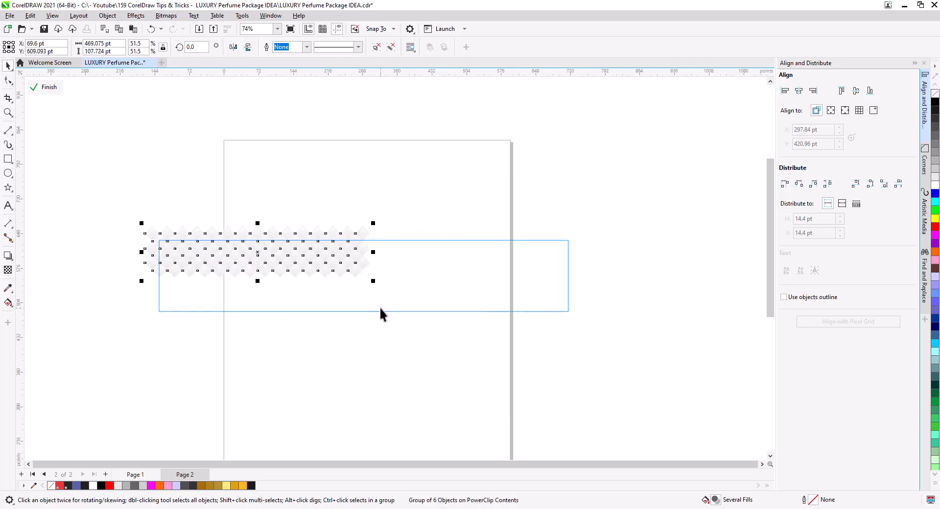
scroll(223, 268, up, 2)
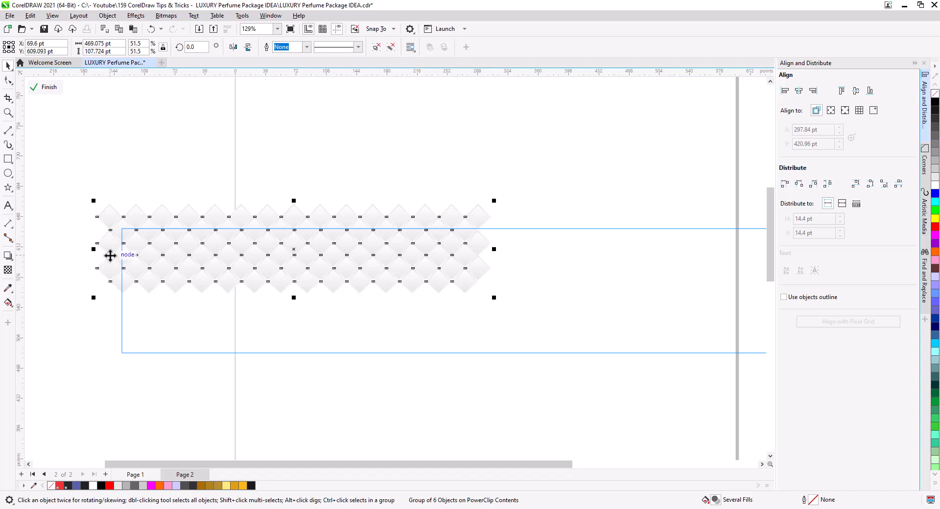
Place a copy of the diamond group beside the original and adjust its horizontal position until the diamonds interlock, centred at X 507.404 pt
drag(110, 255, 479, 262)
click(498, 281)
scroll(471, 280, up, 1)
scroll(472, 279, up, 2)
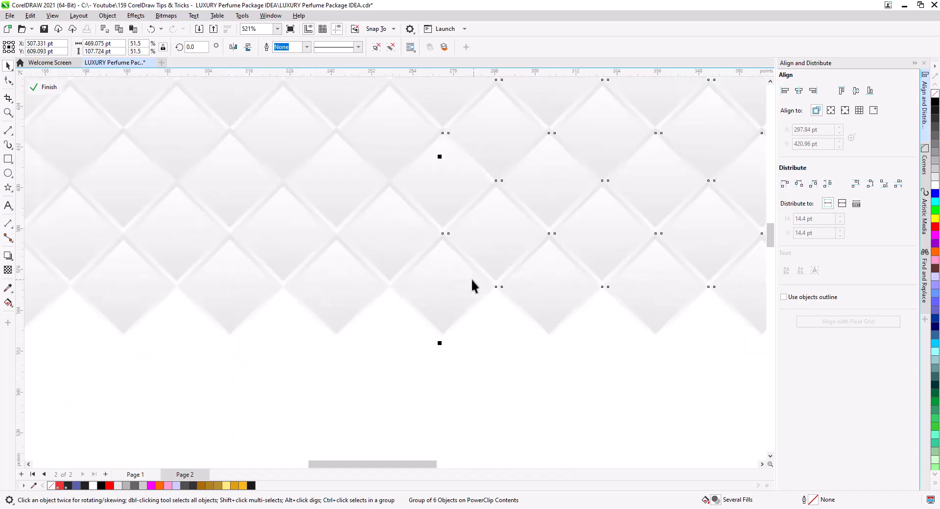
mouse_move(422, 199)
mouse_down()
mouse_move(447, 204)
mouse_move(421, 200)
mouse_up()
scroll(484, 271, down, 3)
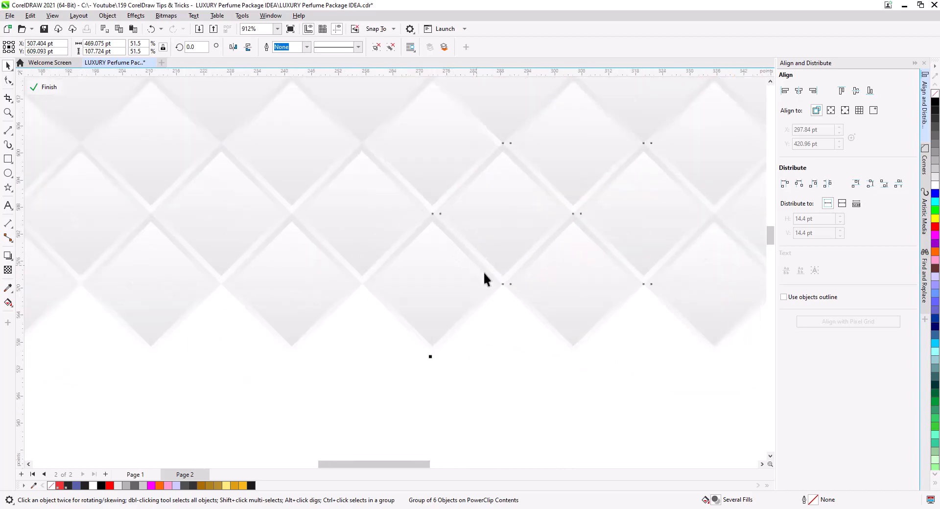
drag(539, 318, 490, 280)
scroll(490, 280, down, 2)
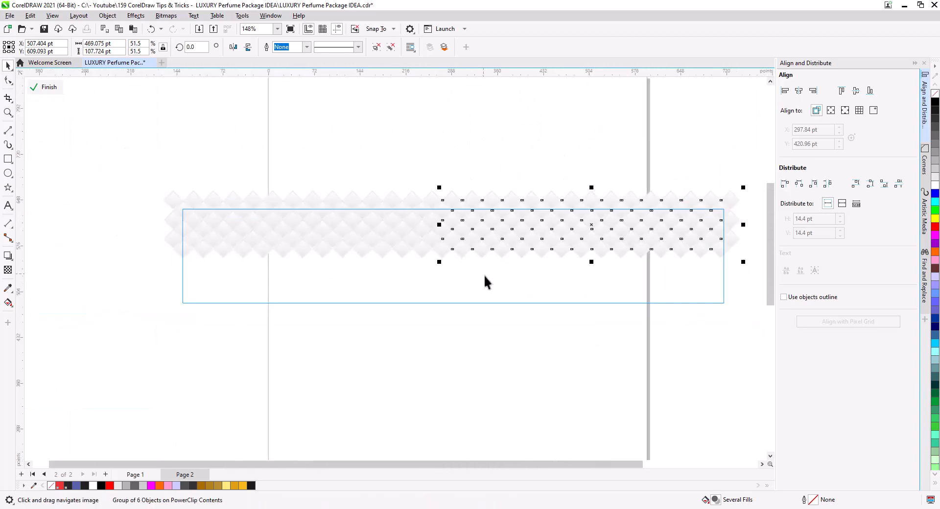
Select both side-by-side diamond groups and ungroup them into separate rows
drag(111, 161, 461, 260)
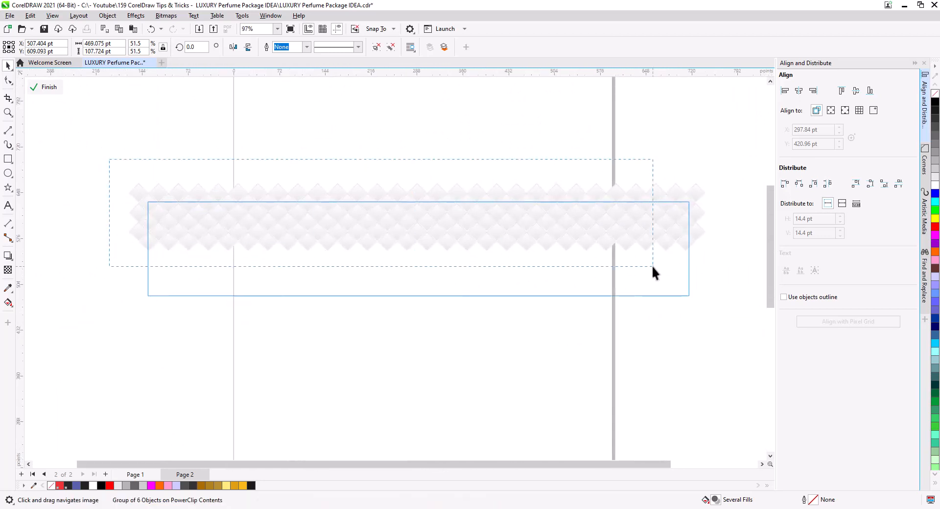
drag(653, 267, 721, 269)
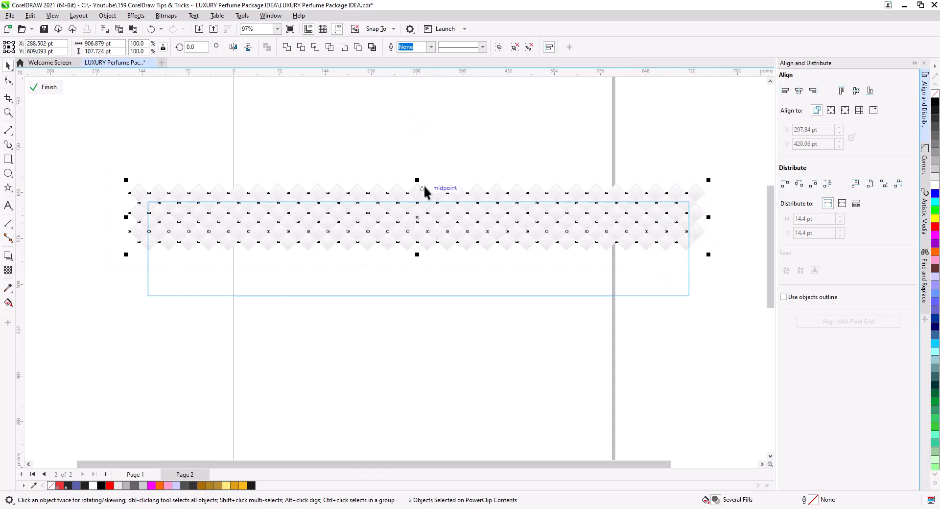
scroll(425, 192, up, 2)
click(445, 175)
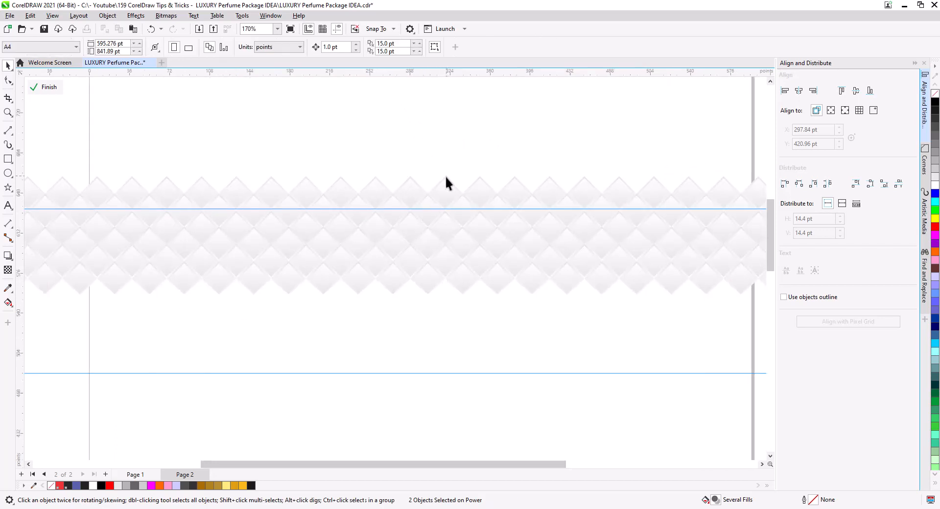
click(446, 200)
shift+click(337, 195)
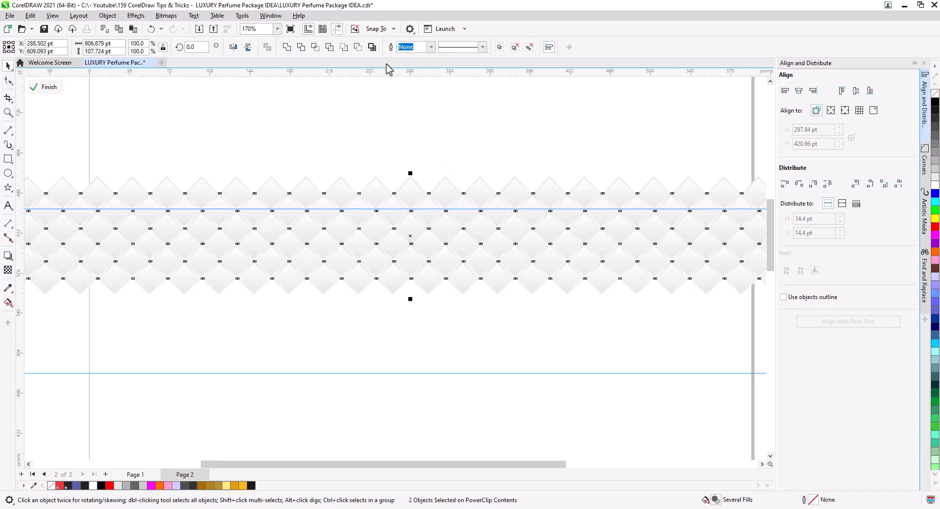
click(446, 115)
scroll(427, 143, down, 4)
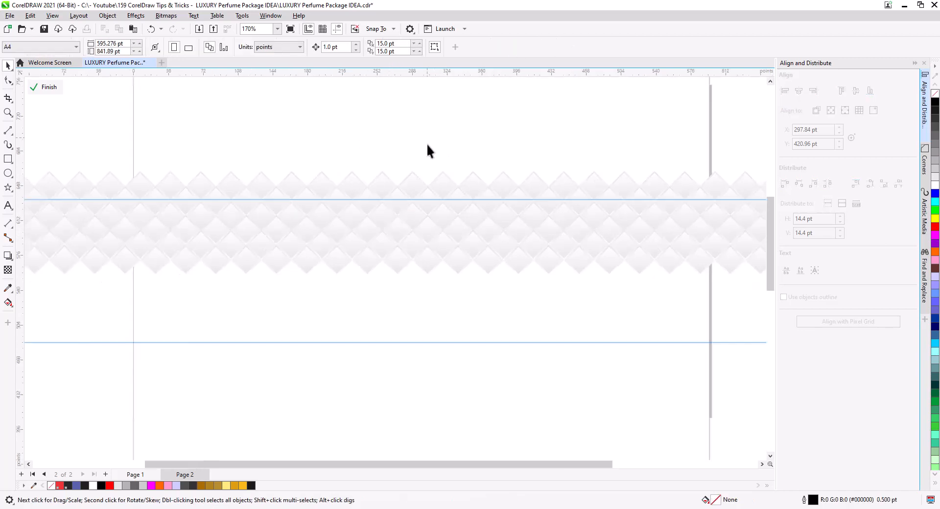
Group the ten lower diamond row pieces, and group the result with the two uppermost row pieces
drag(611, 236, 569, 260)
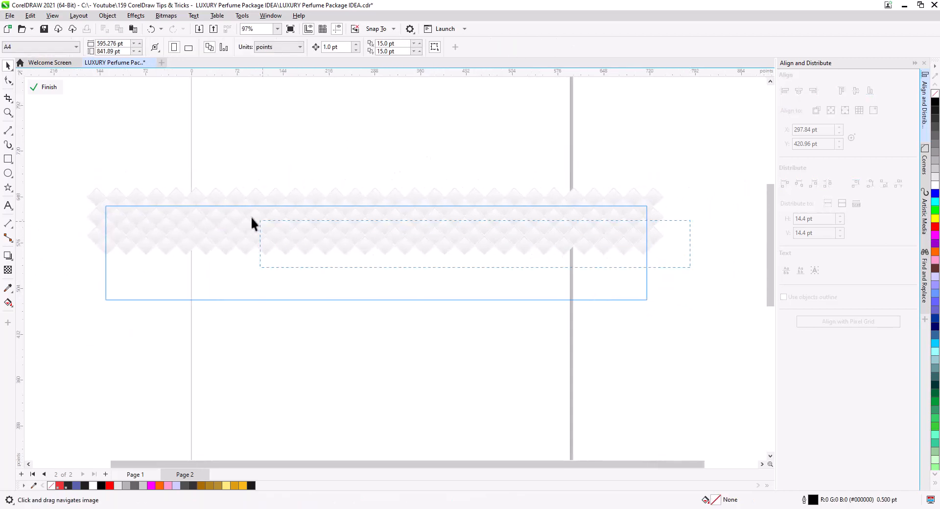
drag(136, 202, 57, 194)
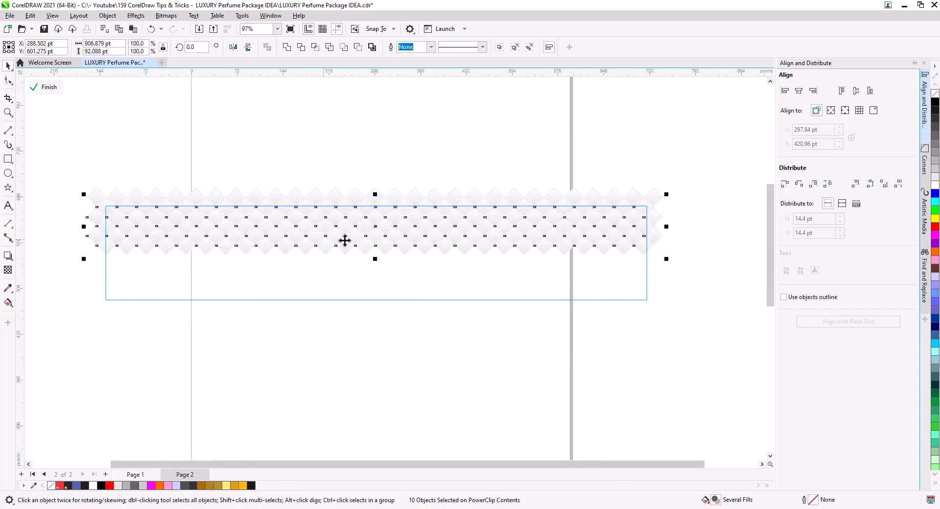
key(ctrl+g)
scroll(378, 219, up, 3)
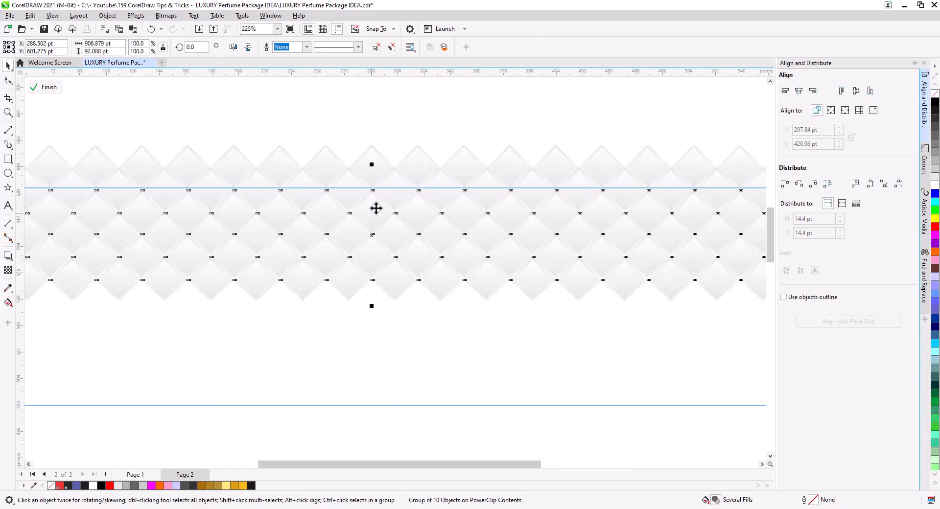
shift+click(384, 162)
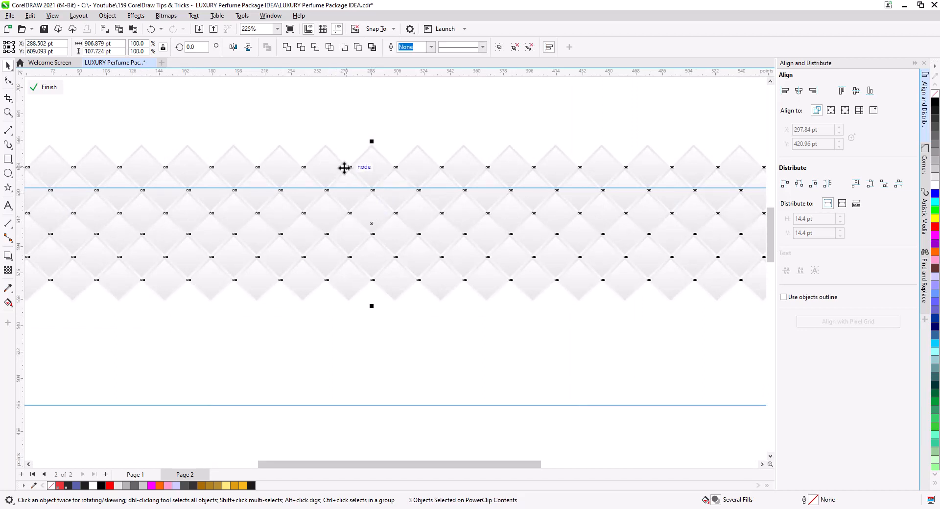
key(ctrl+g)
Place a copy of the wide diamond group interlocking below the original to fill the rectangle, and finish editing the PowerClip
drag(324, 148, 329, 287)
click(343, 301)
scroll(319, 289, up, 3)
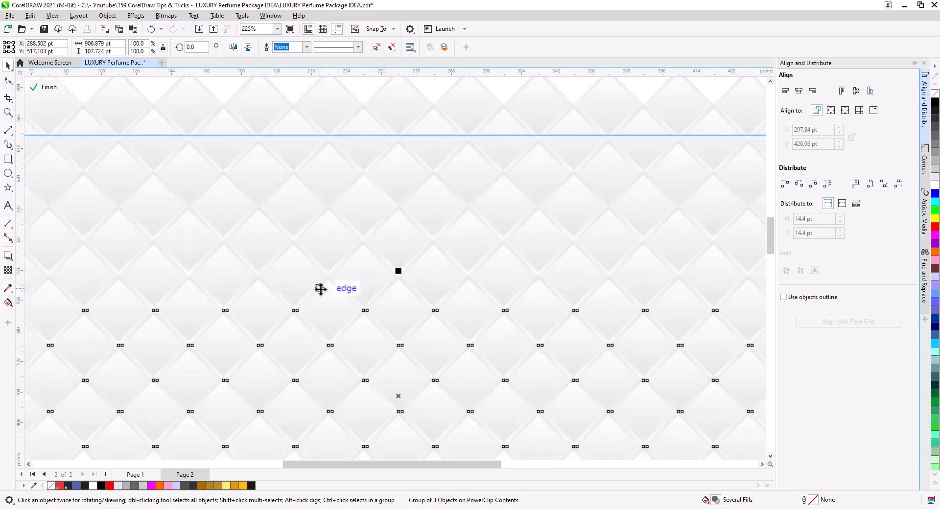
scroll(323, 291, down, 8)
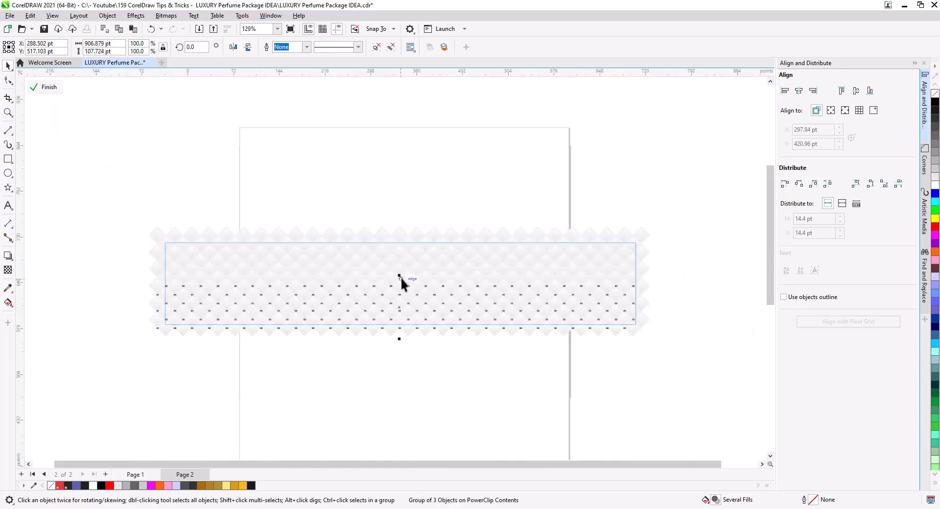
click(577, 318)
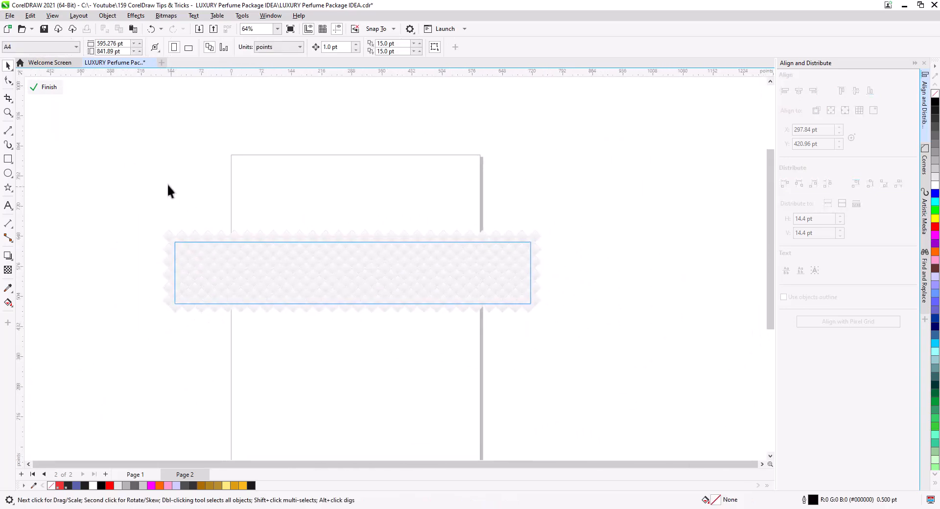
click(44, 87)
click(482, 312)
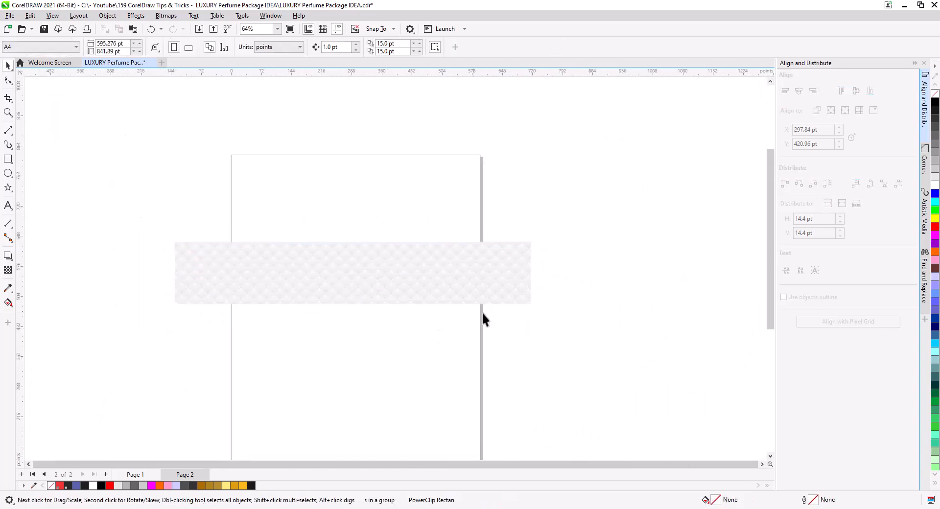
Cut the clipped diamond rectangle and paste it onto Page 1, across the upper band of the box layout
click(442, 292)
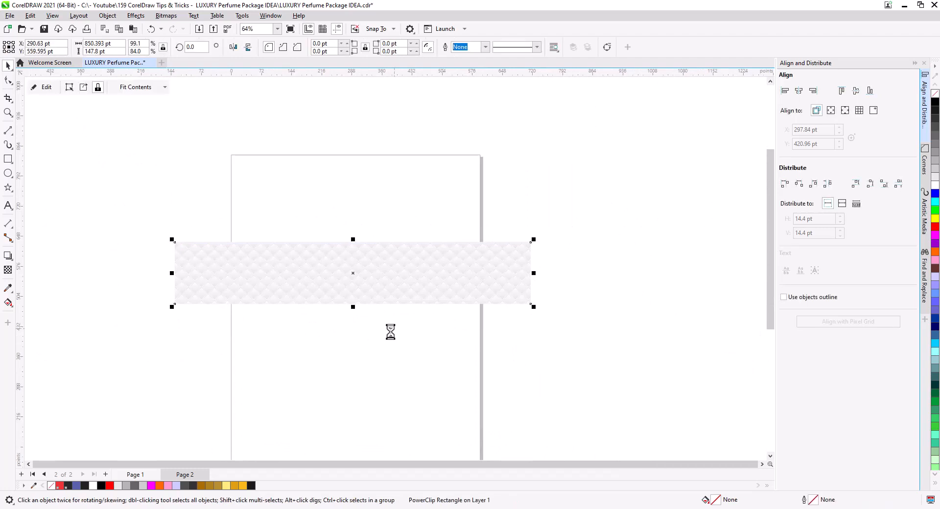
key(ctrl+x)
click(136, 474)
key(ctrl+v)
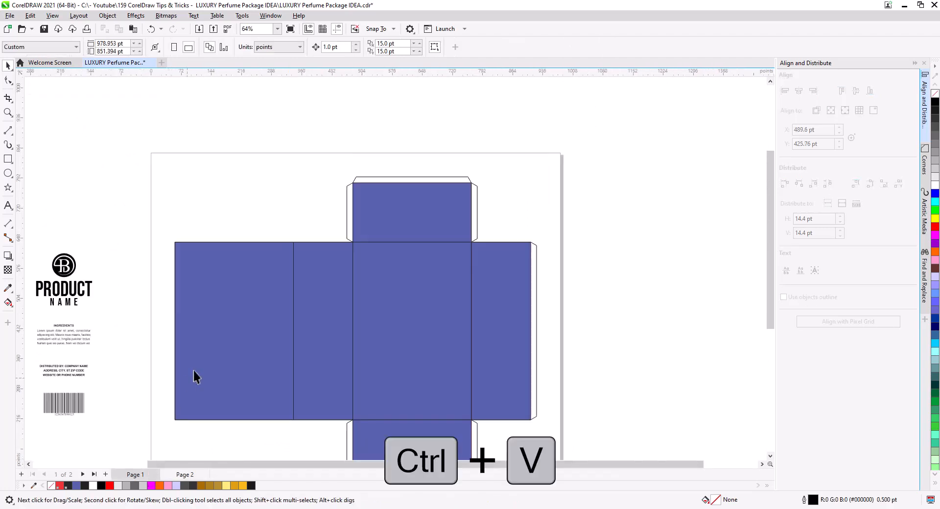
click(546, 318)
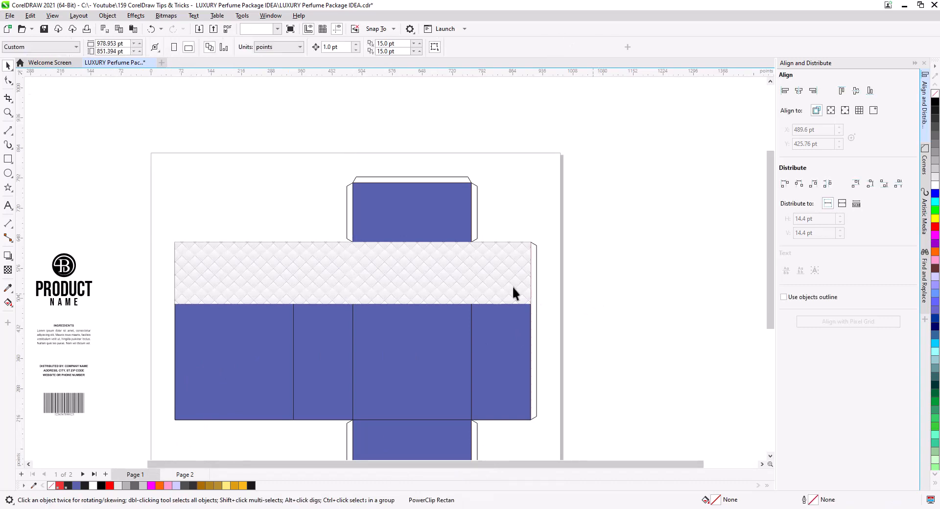
Draw an 850.394 × 277.398 pt rectangle over the blue side panels, from the diamond band's lower edge to their base
scroll(472, 273, up, 3)
scroll(480, 298, up, 2)
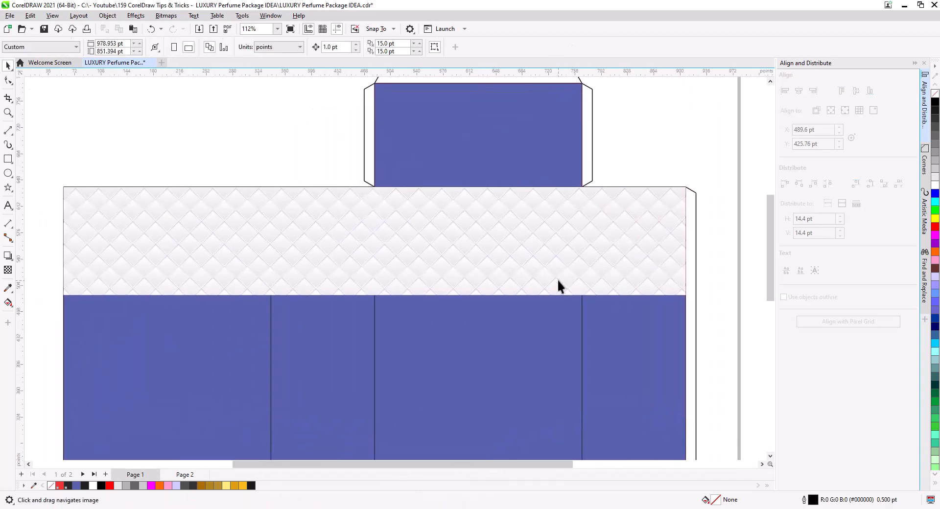
drag(458, 278, 417, 169)
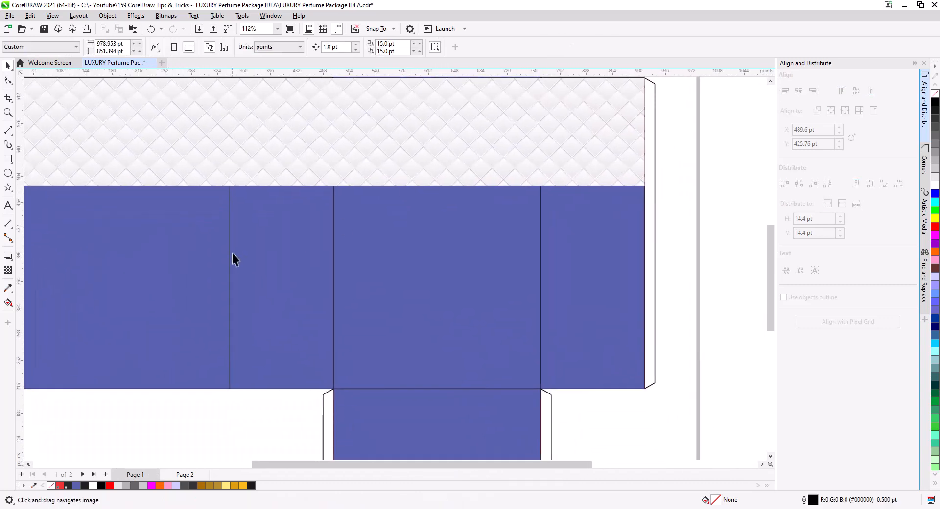
drag(206, 237, 254, 232)
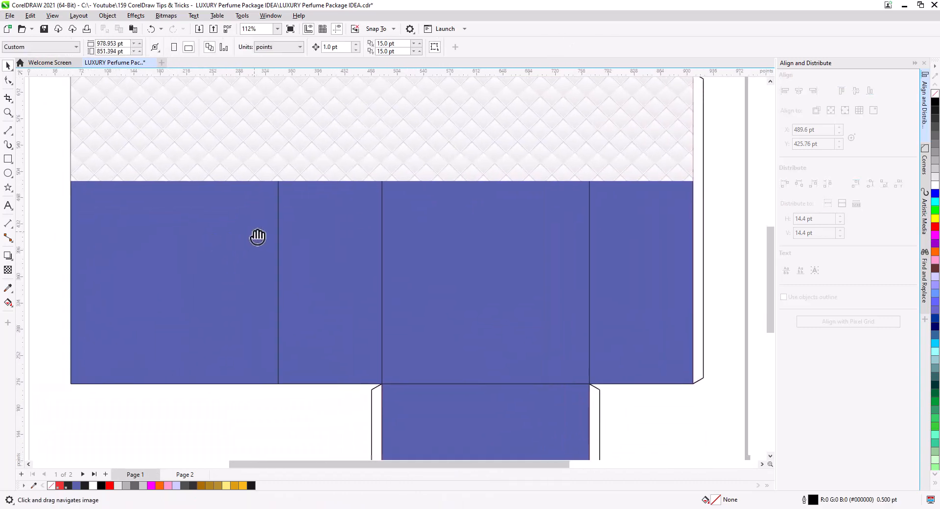
click(8, 159)
drag(72, 182, 693, 384)
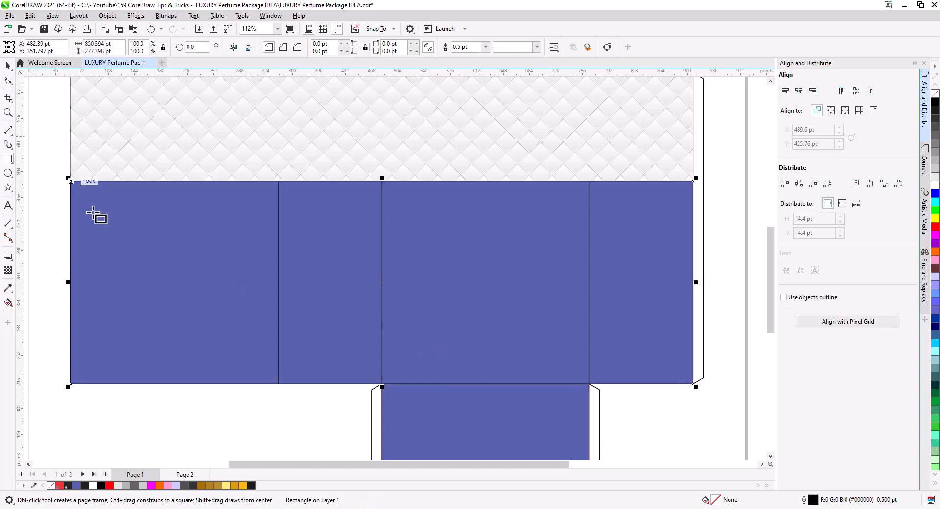
Draw a rectangle about 283 × 199 pt over the bottom panel, overlapping the large rectangle, and weld the two shapes together
drag(447, 398, 405, 329)
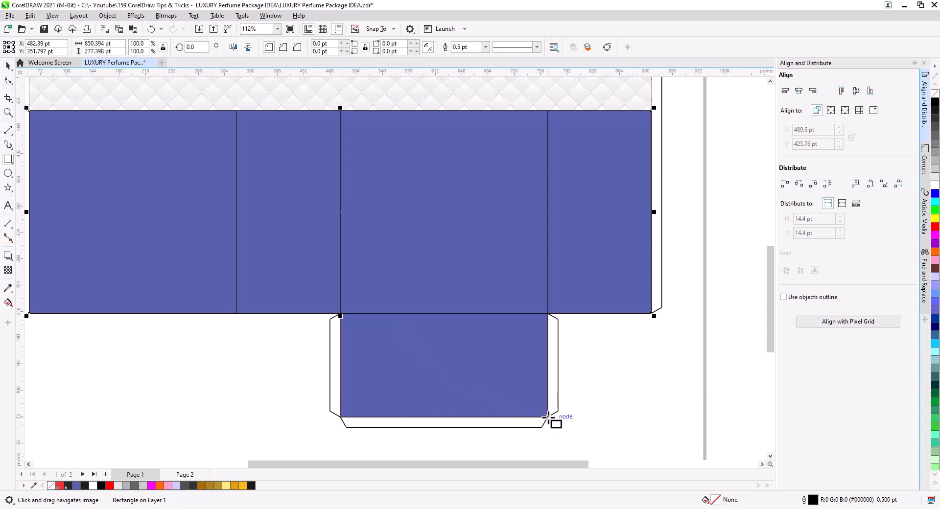
mouse_move(548, 417)
mouse_down()
mouse_move(399, 325)
mouse_move(341, 270)
mouse_up()
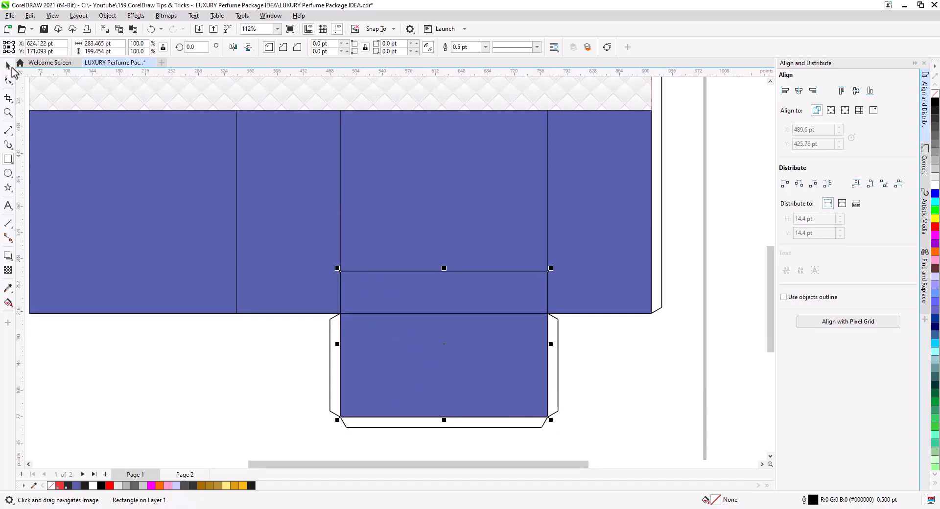
click(9, 66)
shift+click(277, 251)
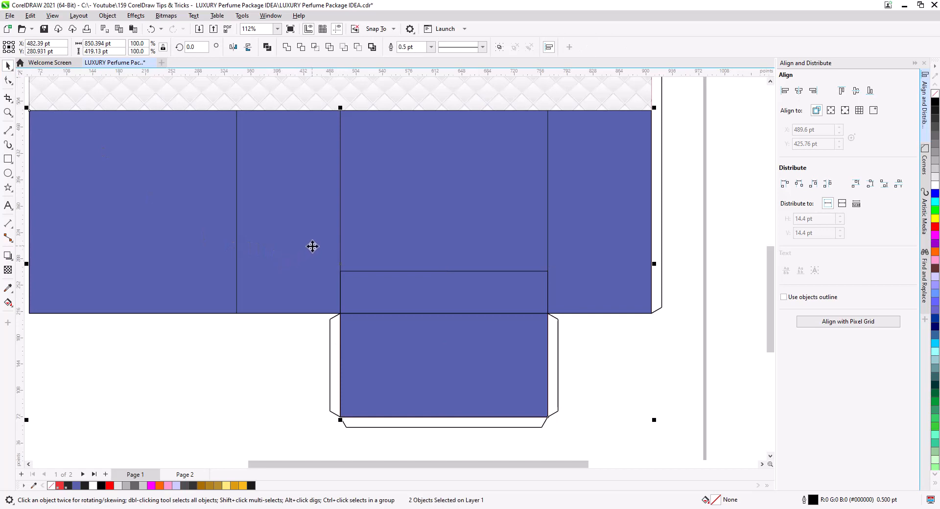
click(287, 47)
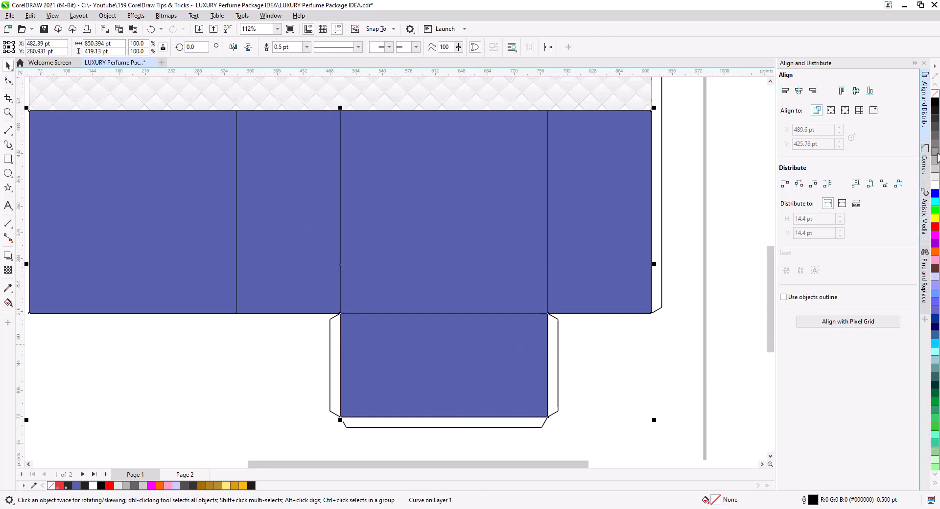
Fill the welded shape covering the lower side panels and bottom flap with near-black grey
click(936, 154)
click(935, 112)
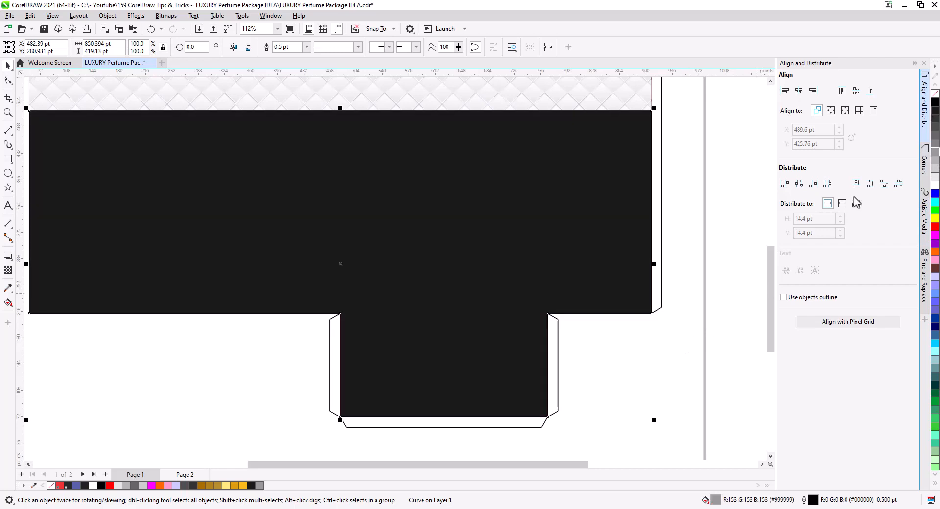
click(700, 328)
Draw a rectangle about 283 × 185 pt over the blue top panel, extending down into the diamond band
scroll(472, 319, down, 2)
scroll(481, 299, up, 3)
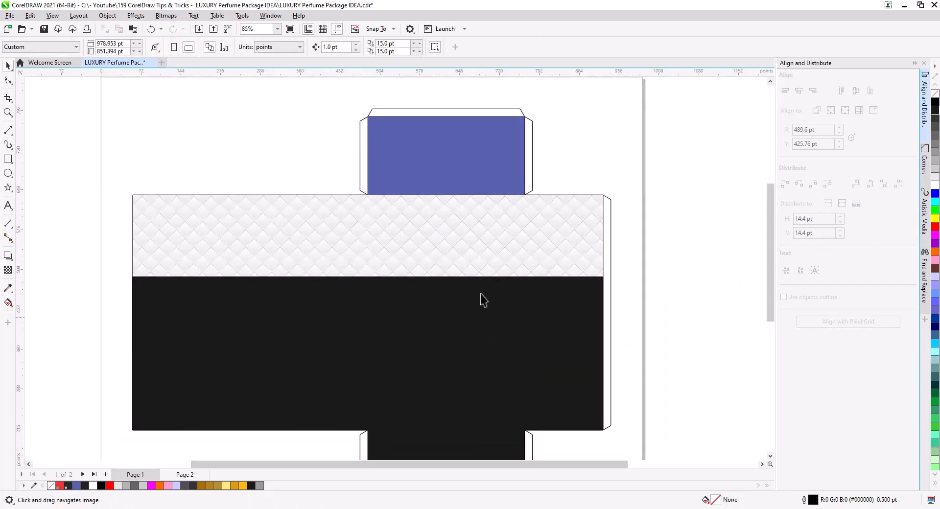
scroll(481, 246, up, 3)
drag(498, 291, 500, 305)
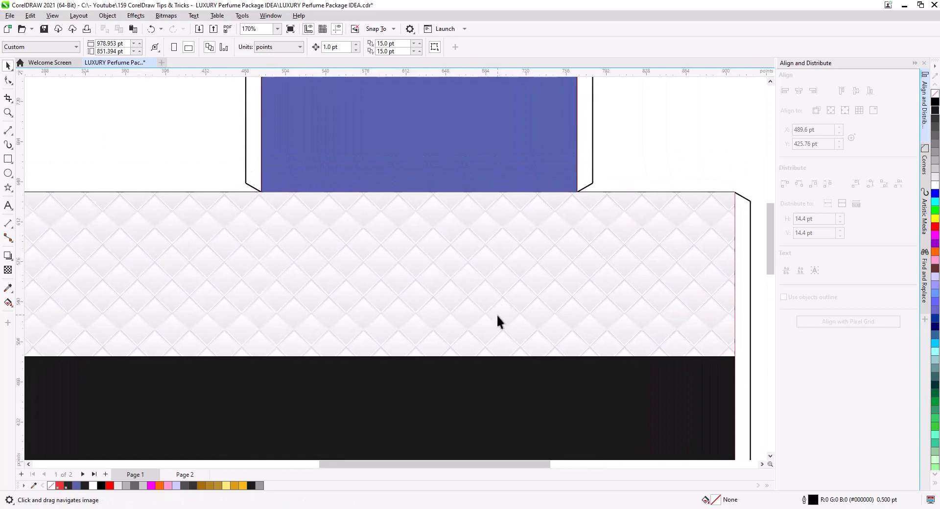
scroll(498, 316, up, 1)
scroll(499, 320, down, 3)
drag(499, 322, 500, 349)
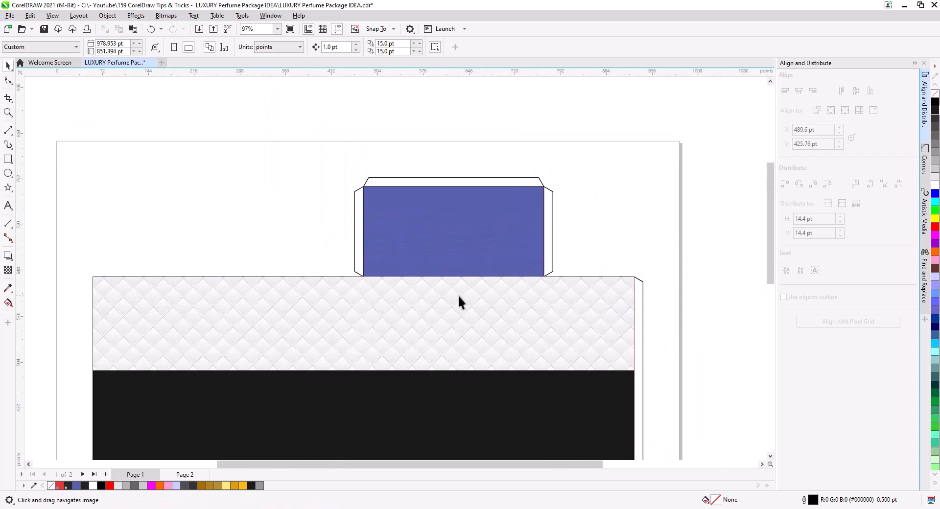
click(7, 161)
drag(364, 187, 544, 304)
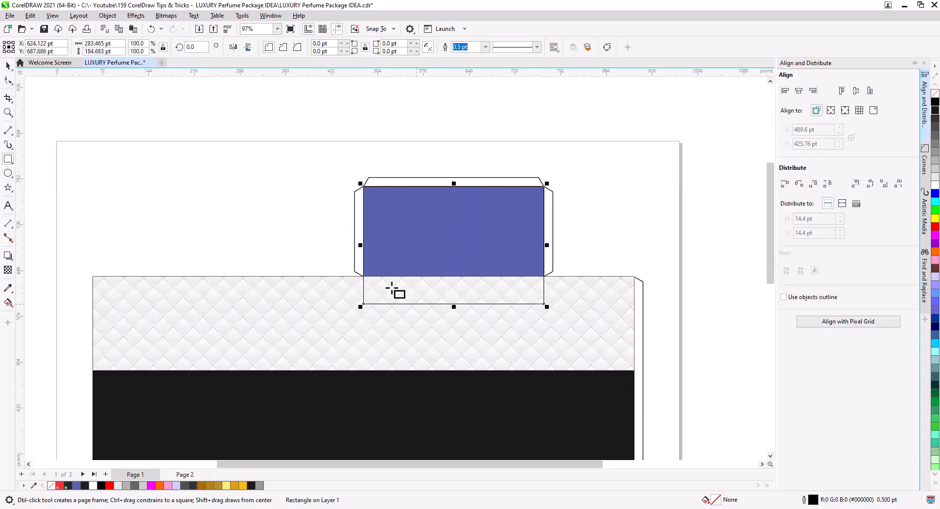
click(8, 65)
scroll(541, 242, up, 2)
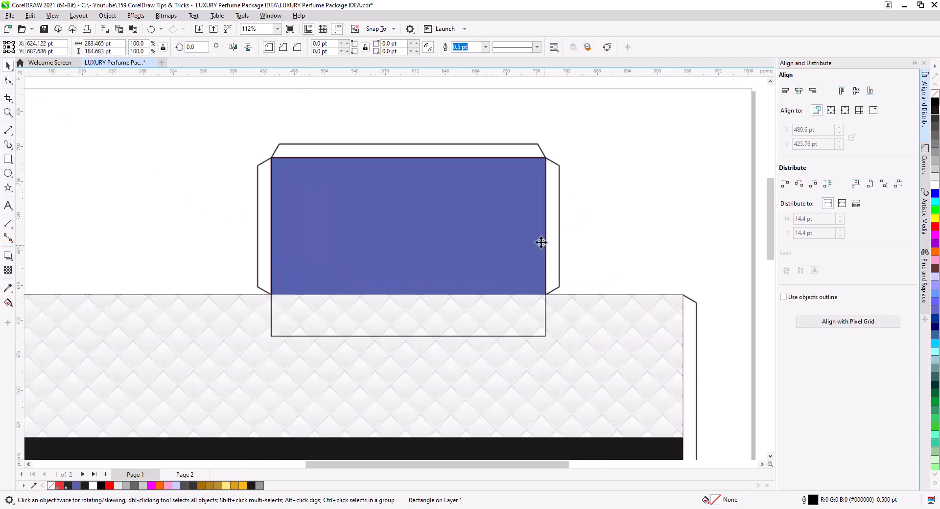
Weld the rectangle over the top panel to the diamond band's clipping shape
shift+click(581, 342)
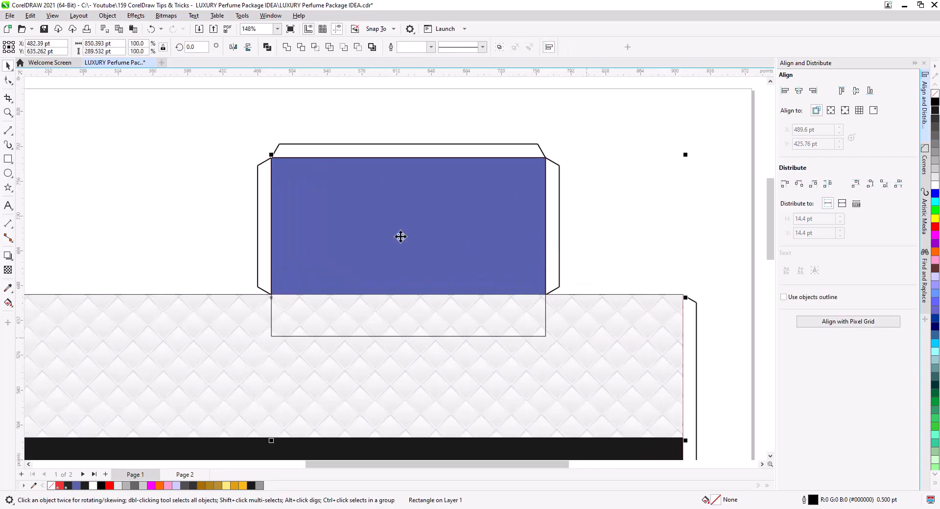
click(288, 47)
click(208, 215)
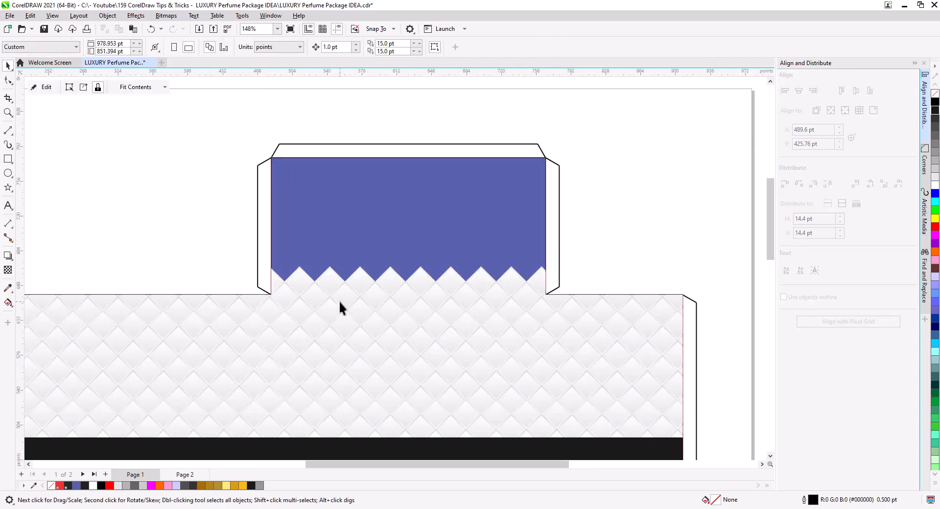
Open the contents of the welded shape's clipped diamond pattern for editing
click(339, 301)
click(47, 87)
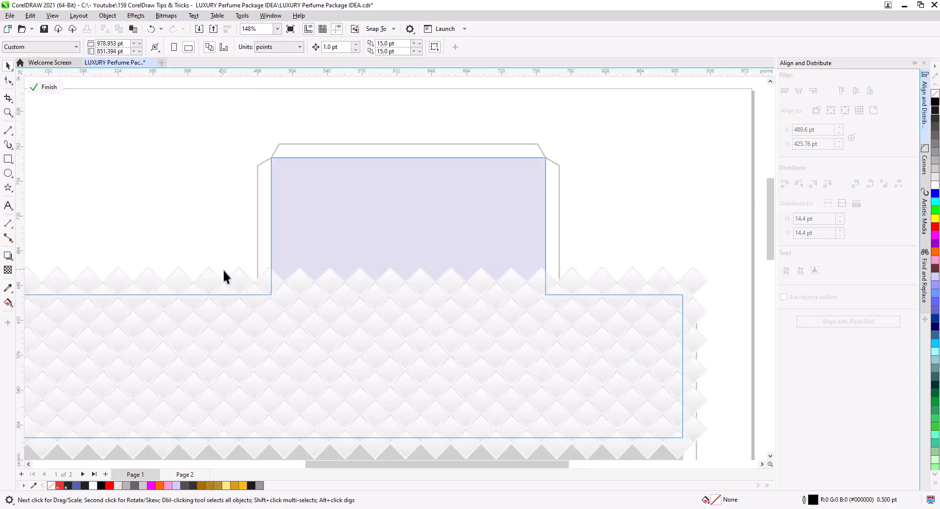
scroll(281, 322, down, 3)
drag(281, 321, 387, 284)
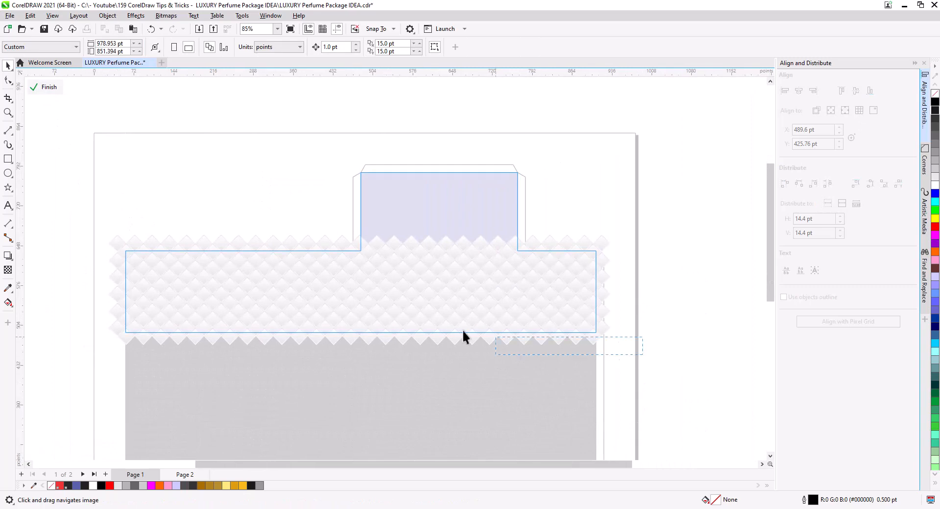
drag(311, 230, 311, 229)
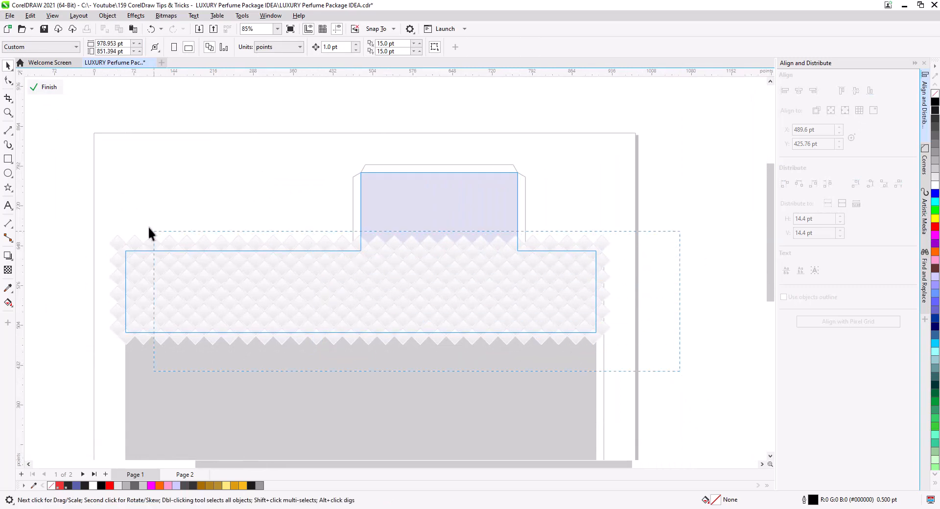
drag(97, 208, 98, 208)
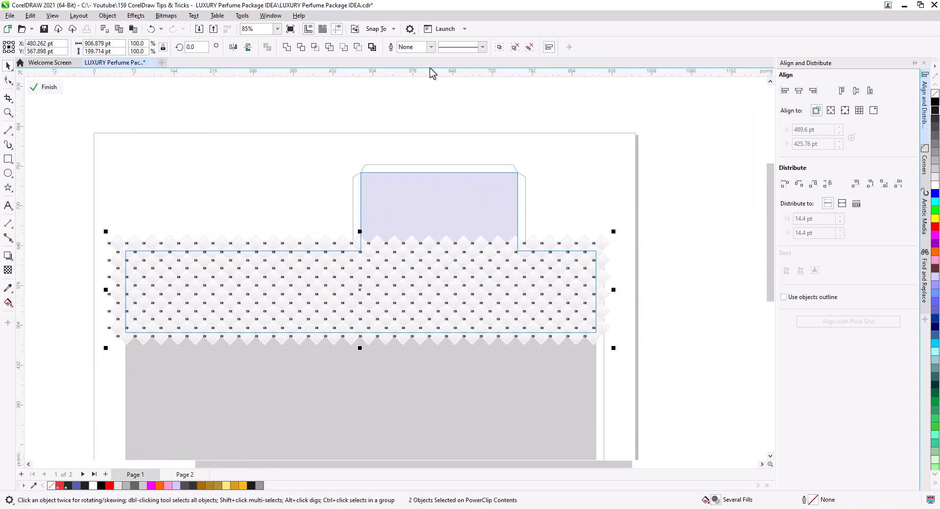
click(644, 299)
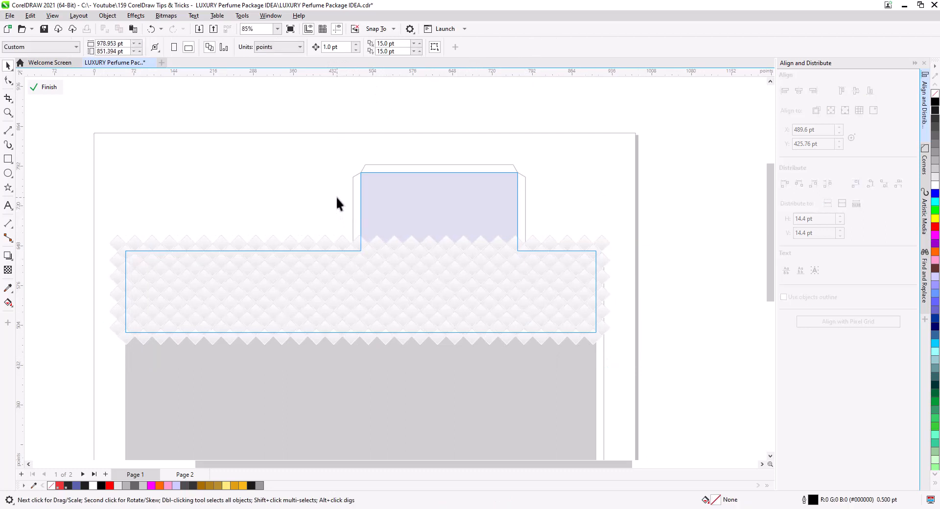
Duplicate the block of diamonds below the top panel straight upward to cover that panel, and finish editing the clip contents
drag(542, 366, 534, 366)
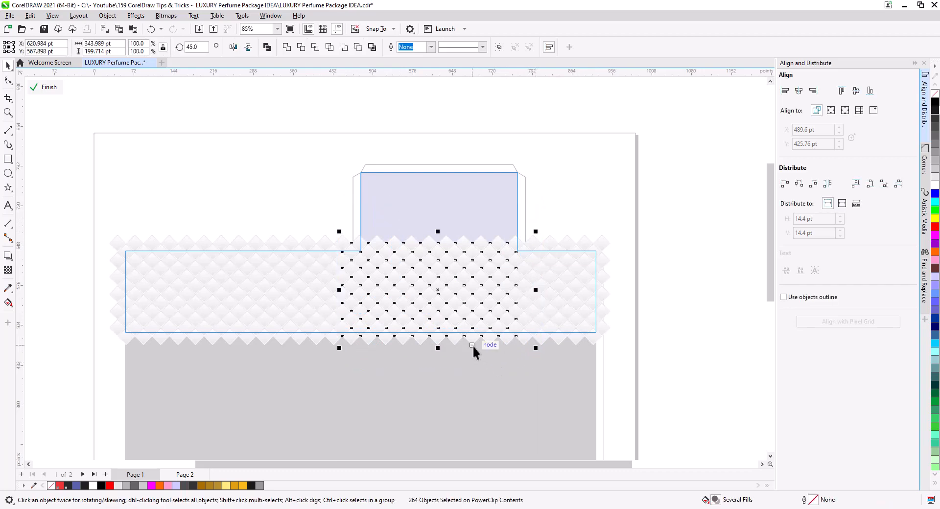
drag(472, 344, 475, 243)
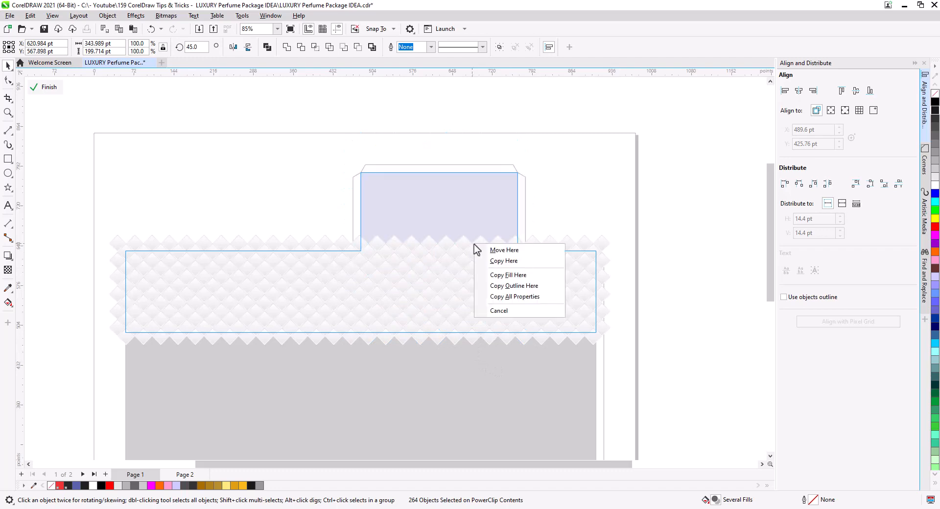
click(491, 265)
scroll(477, 246, up, 4)
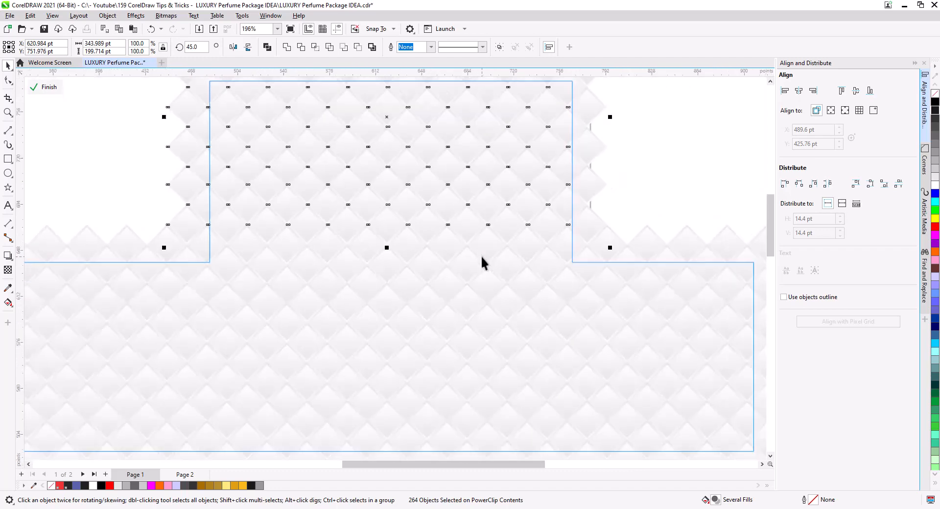
scroll(482, 262, down, 3)
click(47, 88)
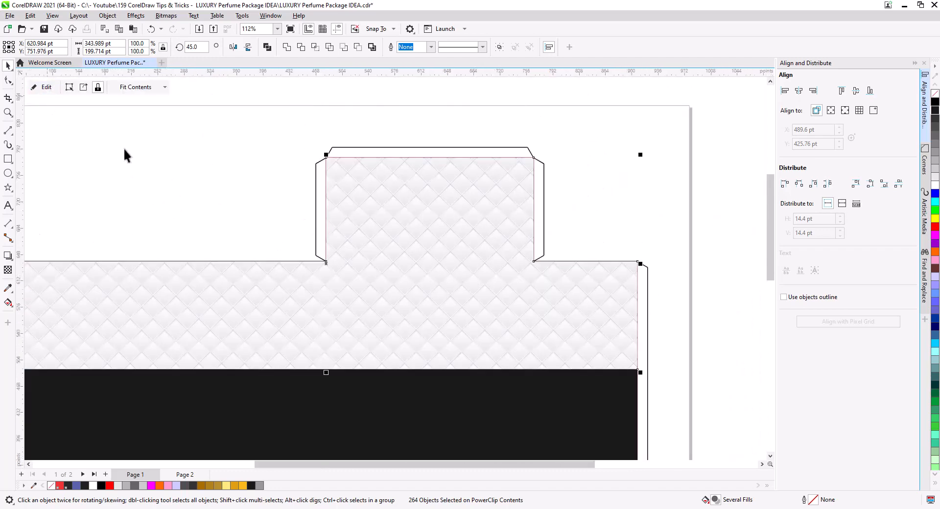
click(596, 218)
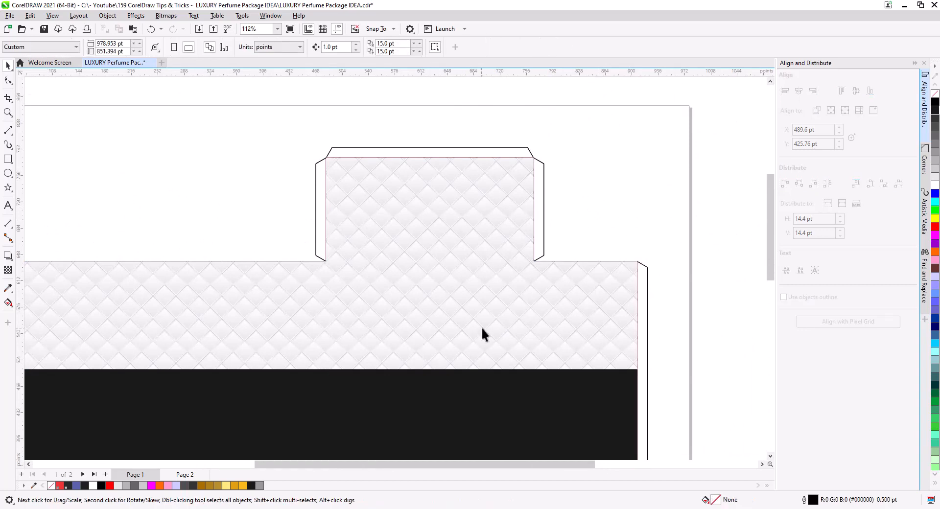
Cut the box die-line group from Page 1, paste it onto Page 2, and return to Page 1
scroll(482, 329, down, 1)
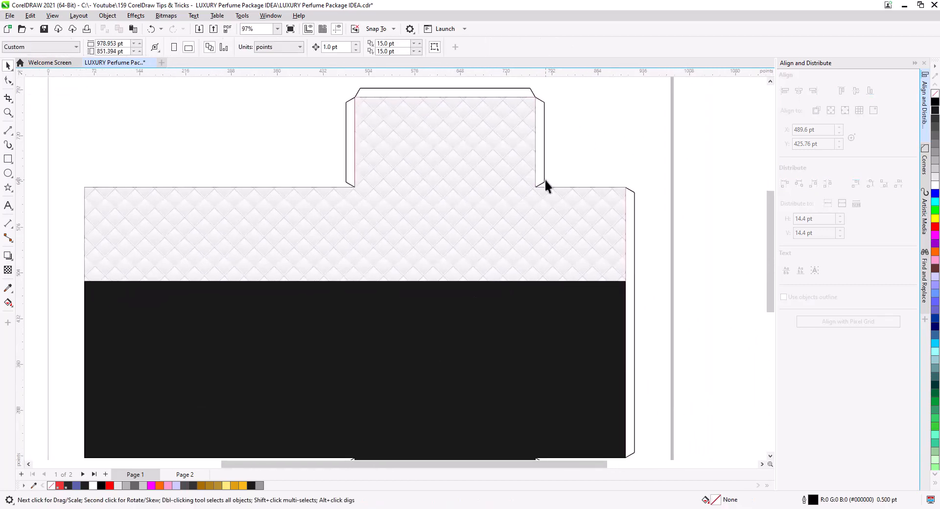
click(544, 168)
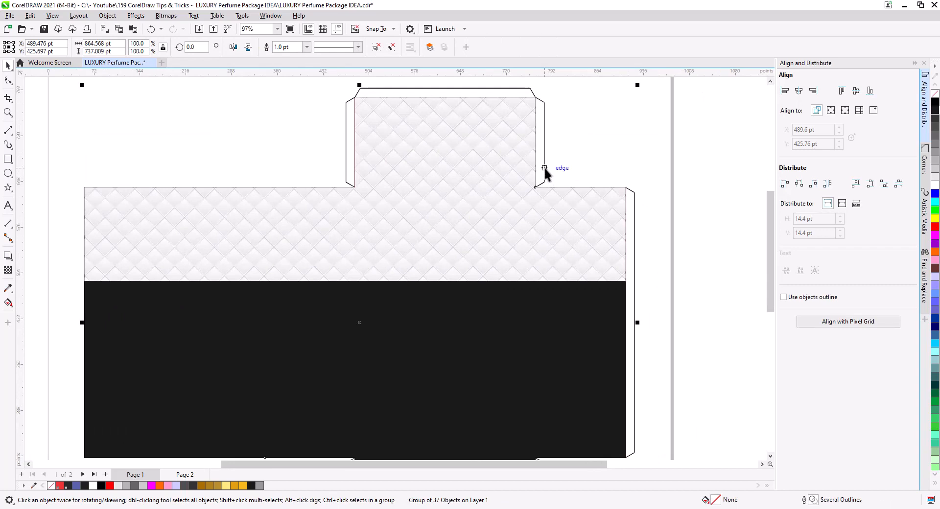
key(Delete)
click(185, 475)
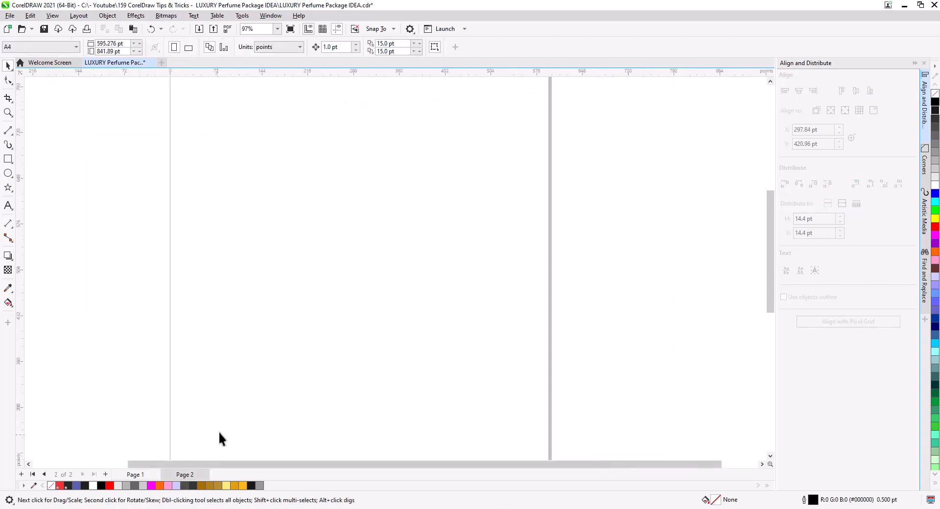
key(ctrl+v)
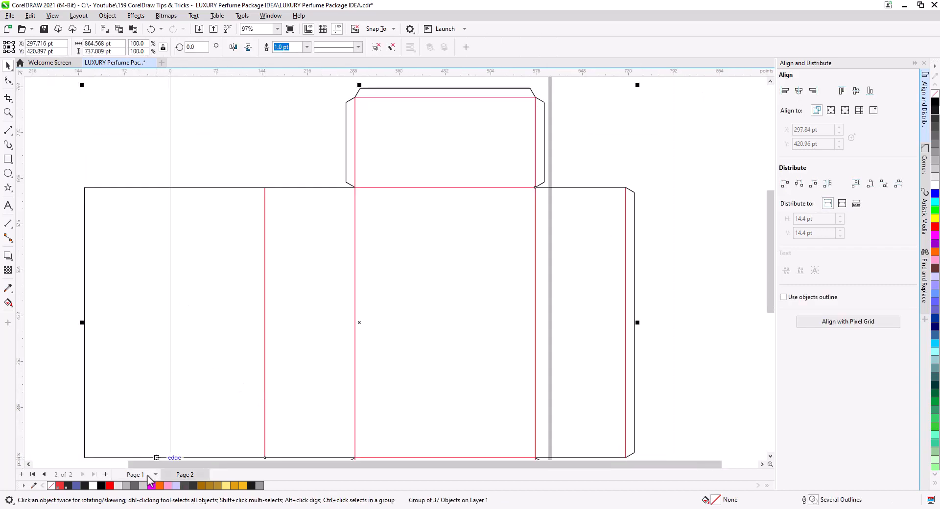
click(147, 474)
Send the clipped diamond pattern and the near-black shape together to the back of the page
click(447, 228)
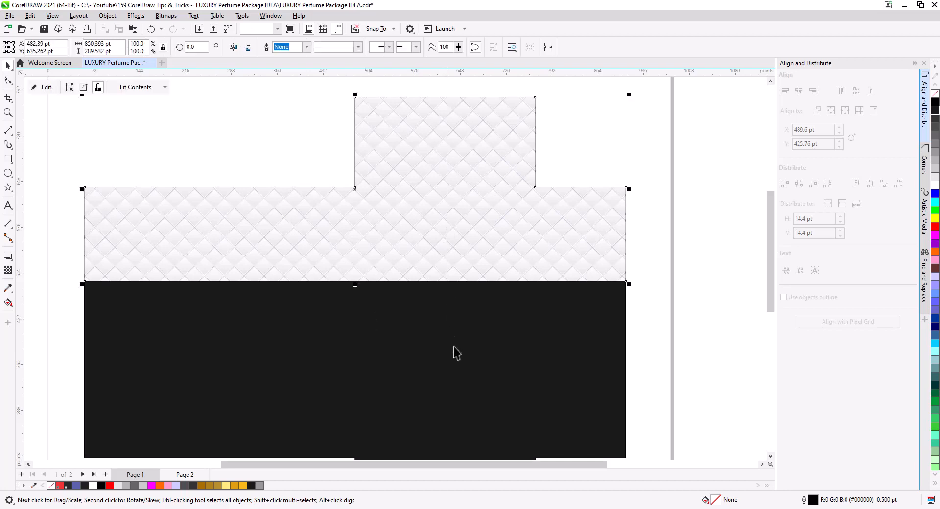
shift+click(454, 352)
right_click(455, 351)
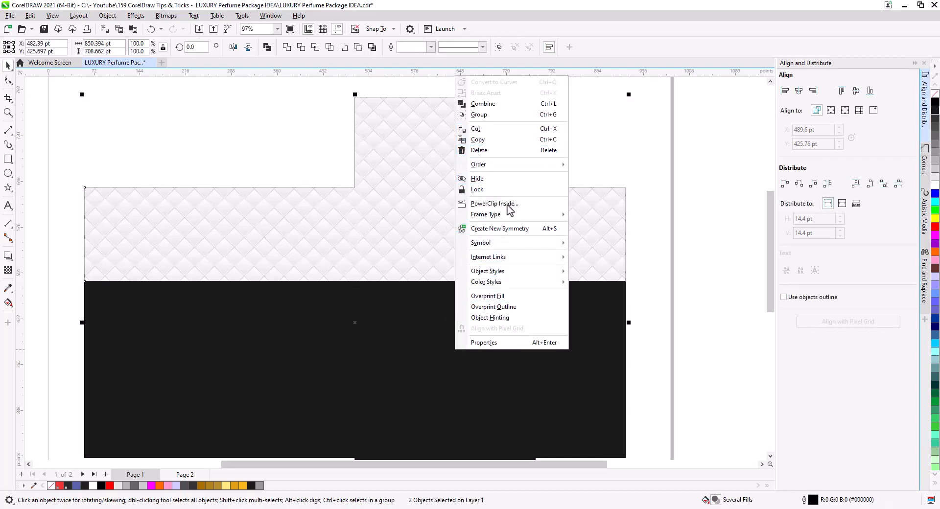
mouse_move(523, 168)
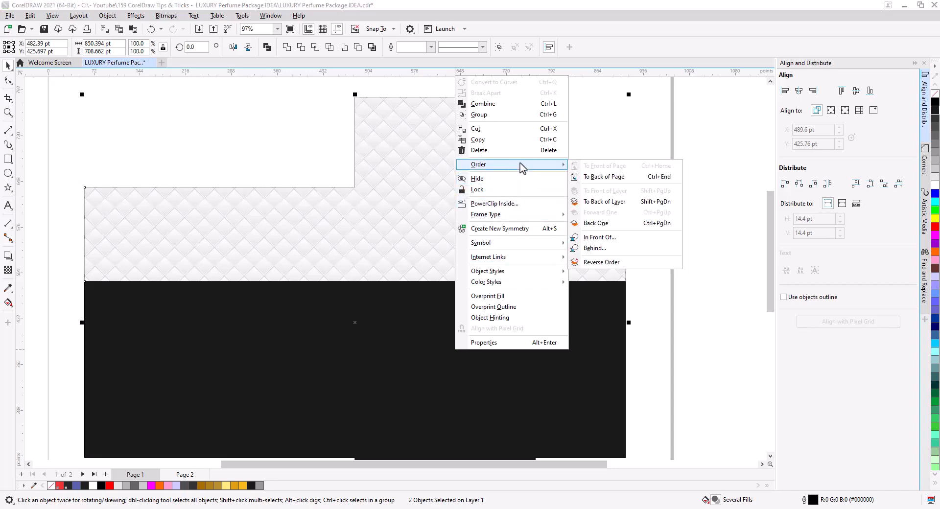
click(603, 177)
click(689, 259)
Remove the fill from all six blue box panels and give them red outlines
scroll(616, 277, down, 3)
drag(638, 310, 613, 265)
click(566, 275)
shift+click(500, 266)
shift+click(386, 265)
shift+click(298, 267)
shift+click(478, 145)
shift+click(520, 368)
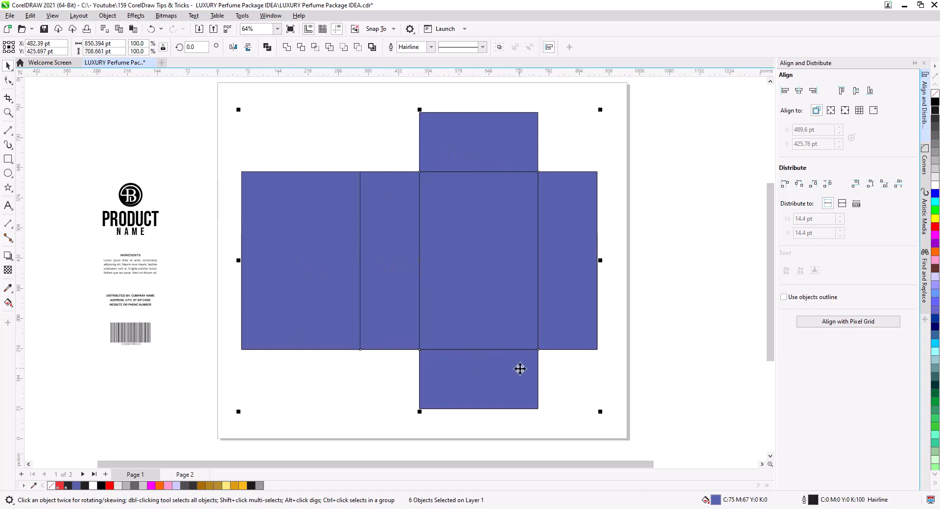
right_click(934, 227)
key(shift+Page_Down)
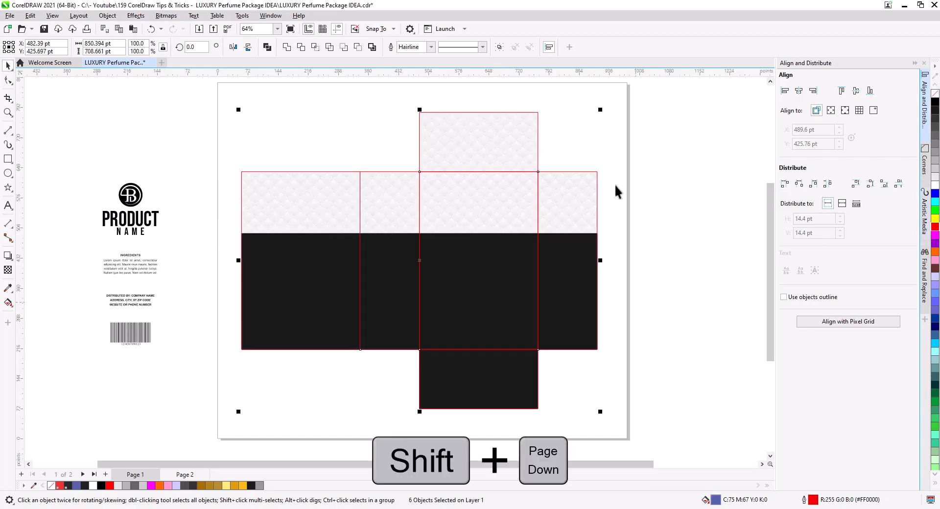
click(615, 185)
Draw a vertical line about 239 pt long down the wide panel below the top flap, crossing the diamond band into the black area
scroll(465, 250, up, 2)
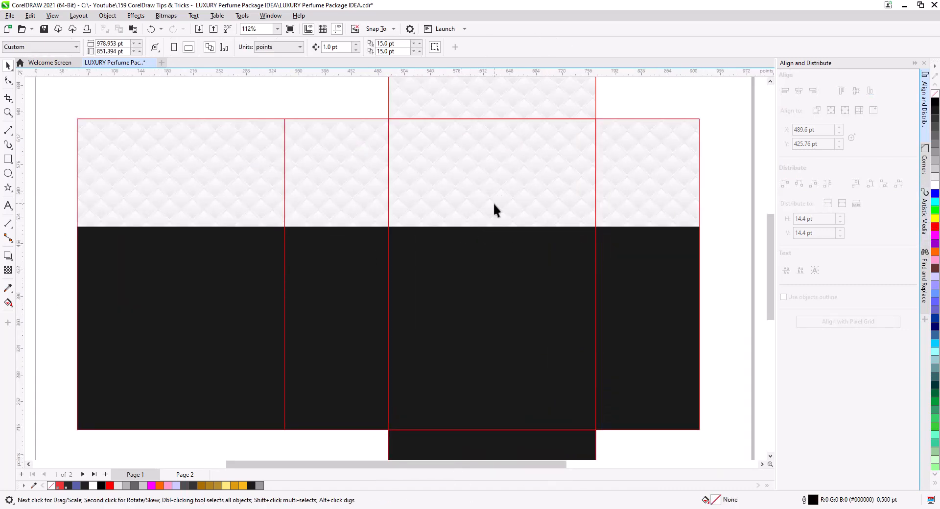
drag(493, 202, 488, 251)
scroll(488, 250, up, 2)
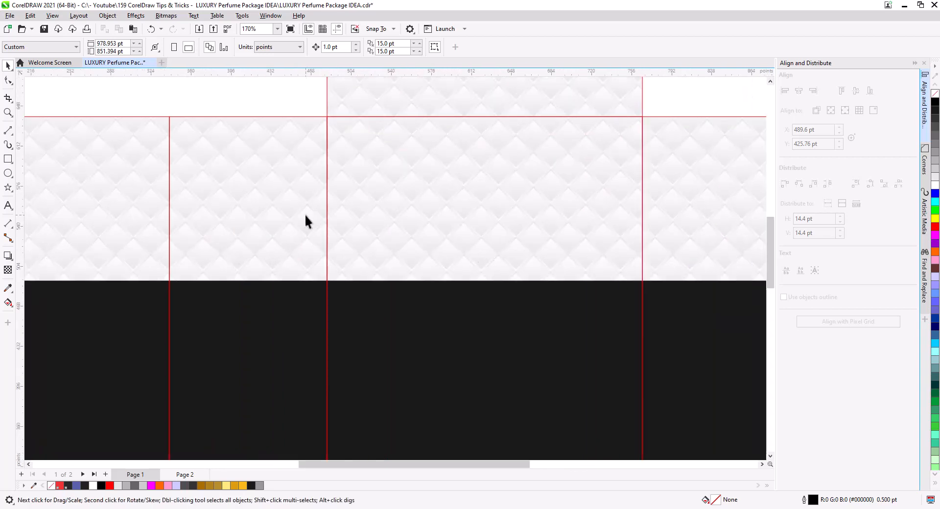
click(7, 131)
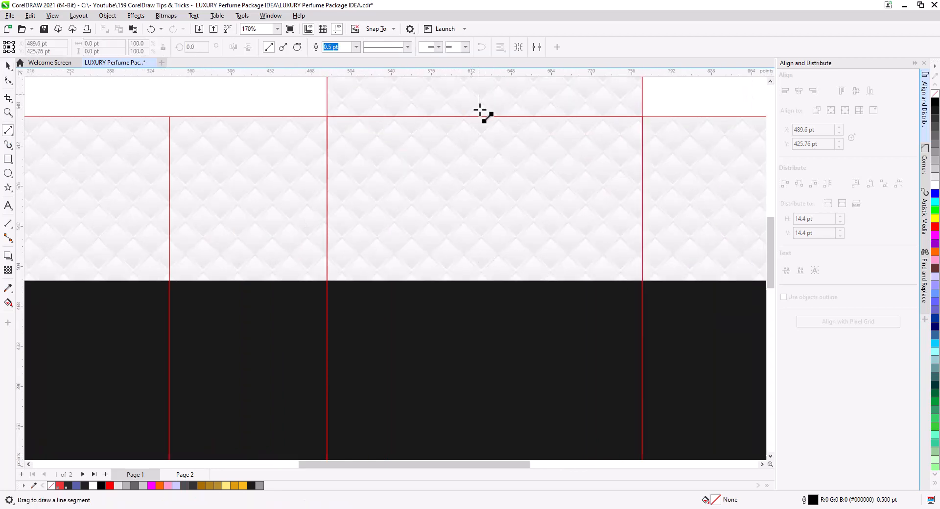
drag(480, 111, 479, 364)
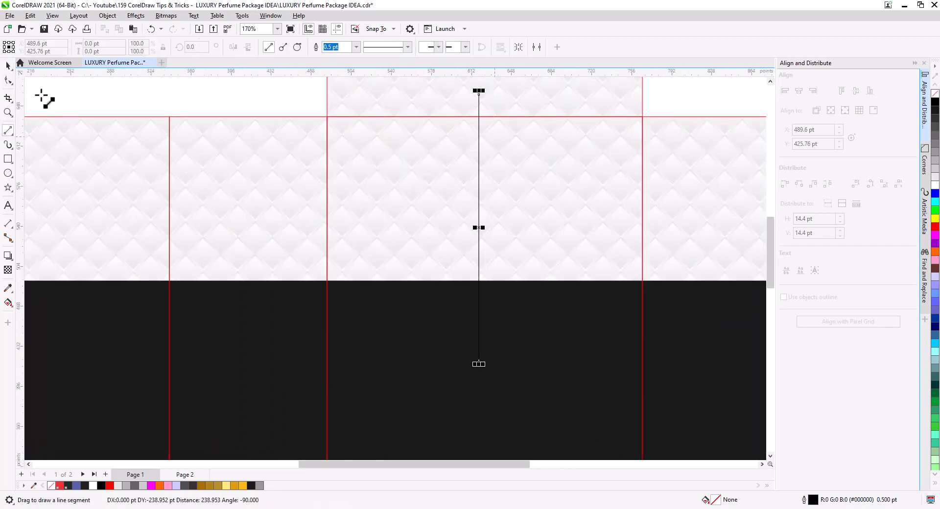
Center the vertical line horizontally on the wide panel below the top flap
key(space)
shift+click(360, 190)
click(799, 92)
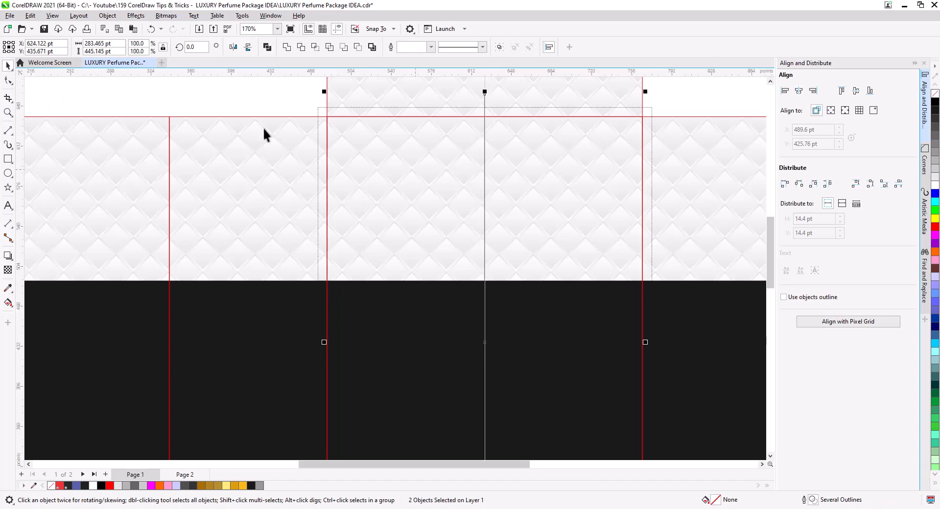
click(242, 87)
Send the leftmost side panel's red outline to the back, behind the diamond pattern, and select the clipped pattern
scroll(486, 189, up, 3)
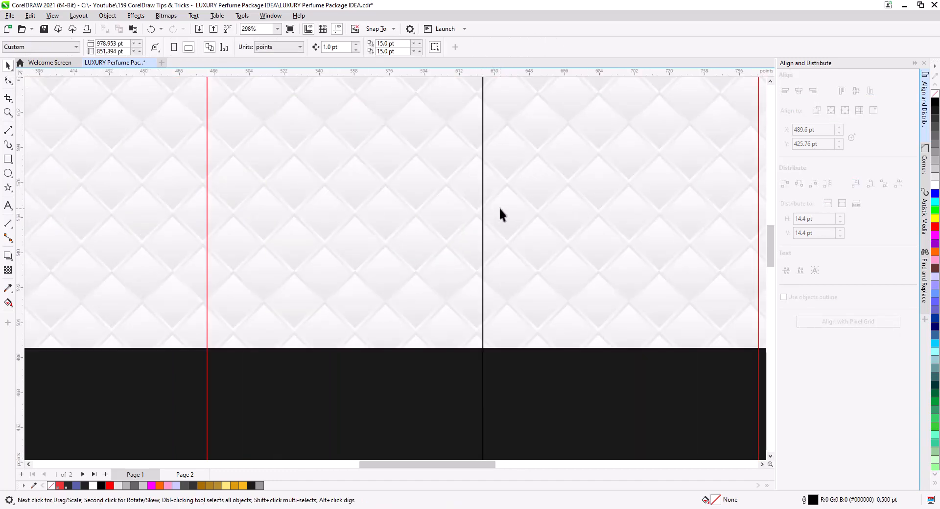
click(152, 266)
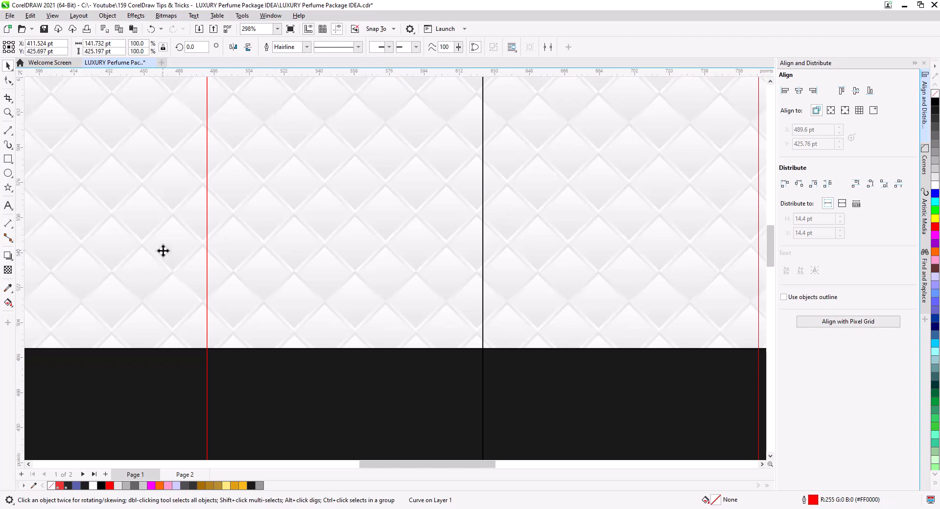
scroll(163, 250, down, 3)
drag(178, 266, 263, 306)
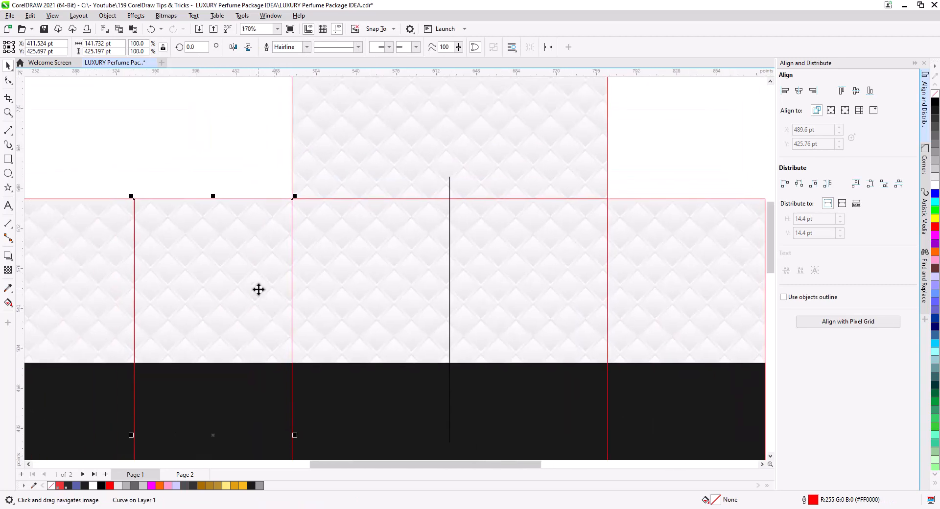
click(120, 258)
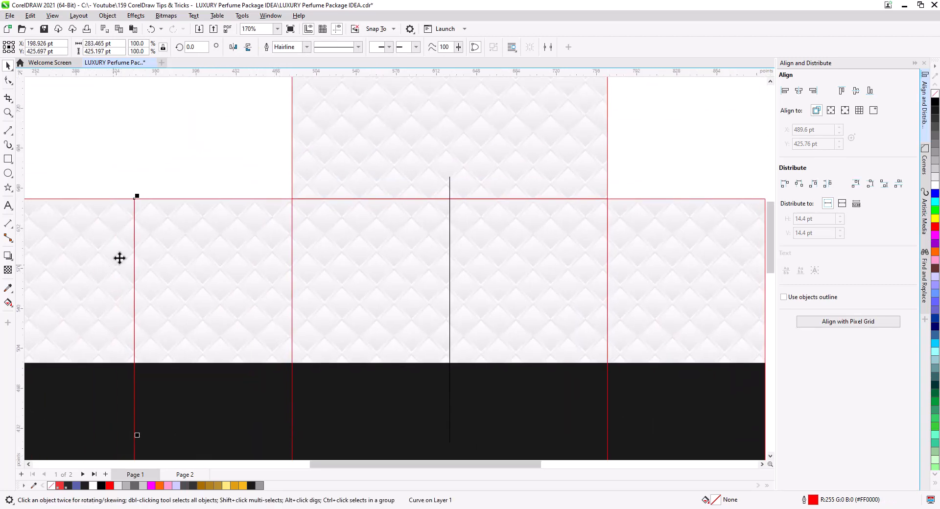
right_click(108, 236)
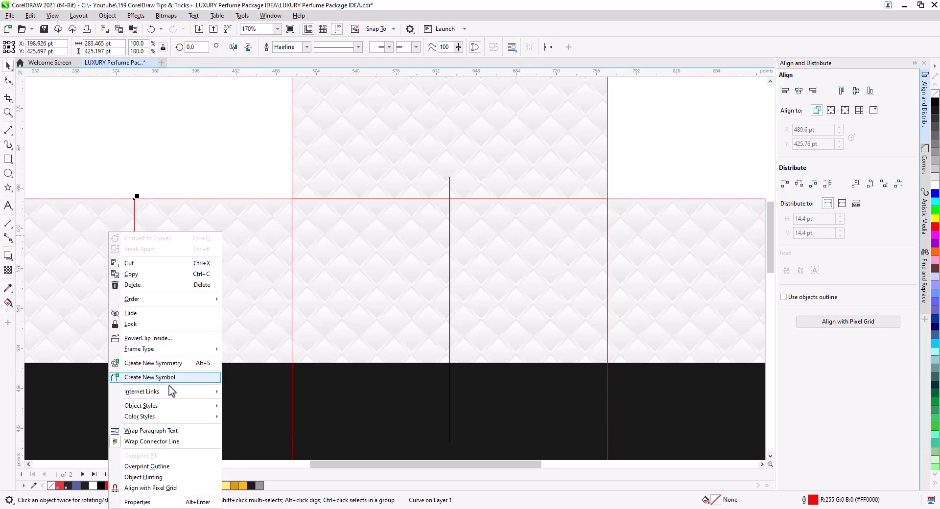
mouse_move(180, 300)
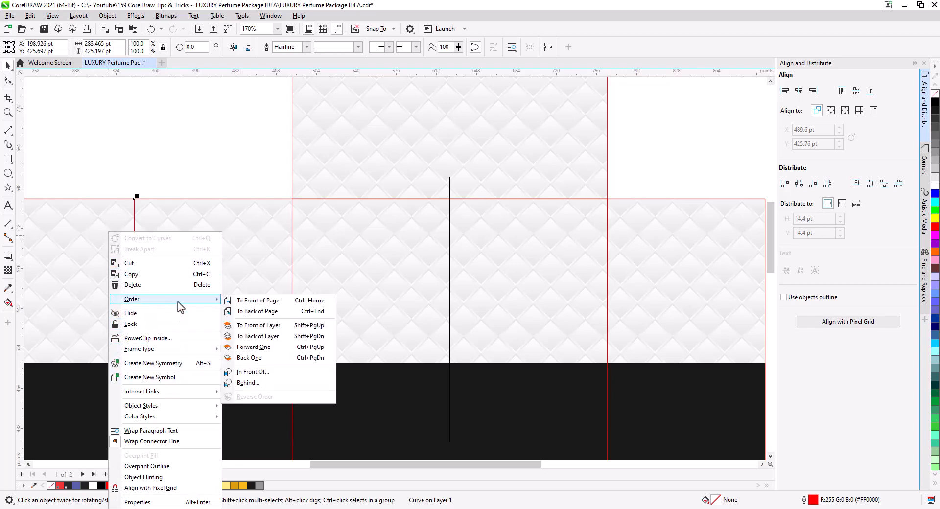
click(263, 301)
right_click(98, 272)
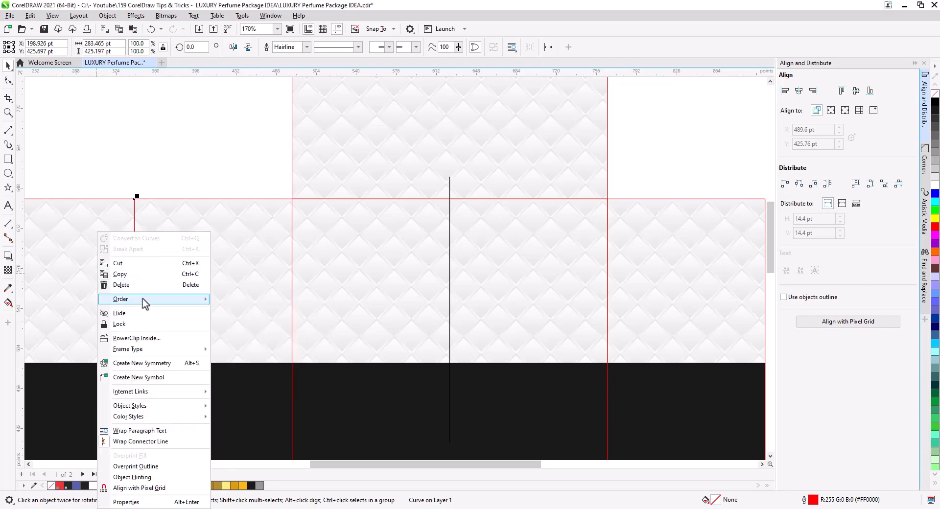
mouse_move(181, 299)
click(252, 319)
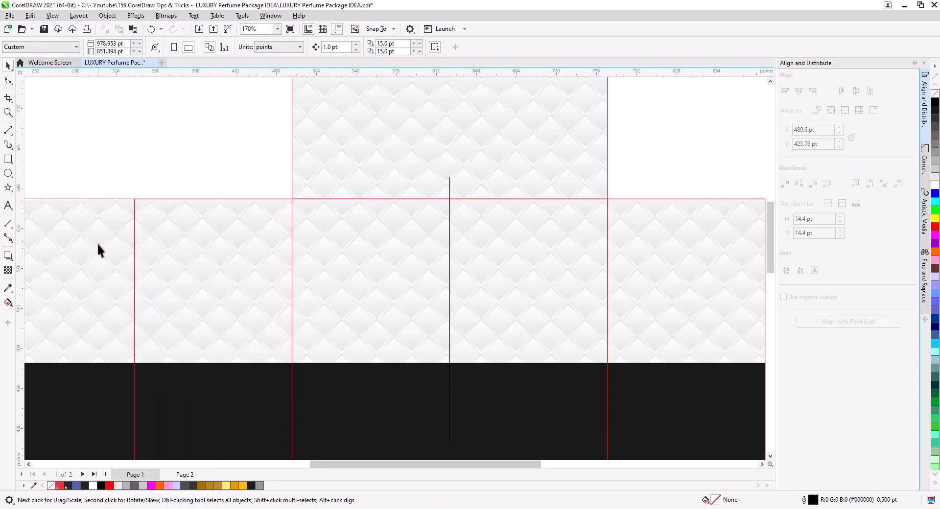
click(183, 315)
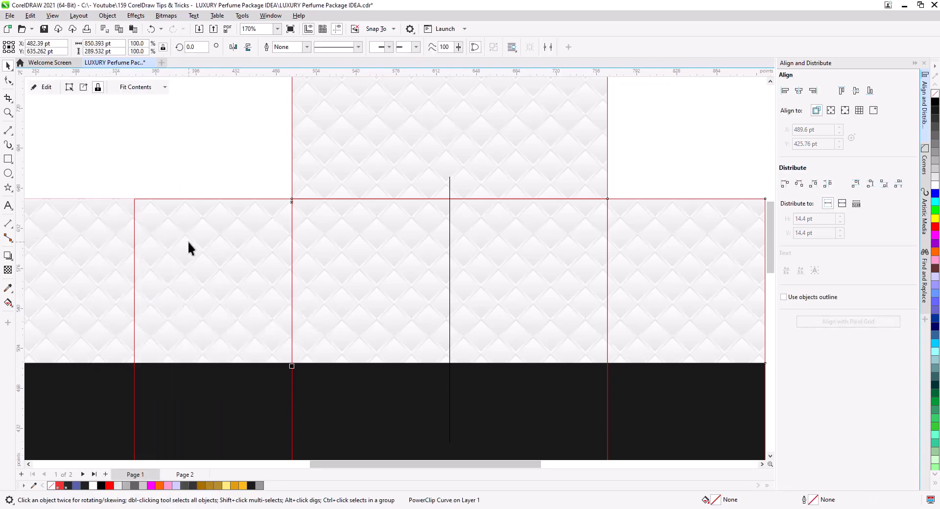
Edit the clipped pattern's contents, nudge all the diamonds 2 pt to the right, and finish editing
scroll(449, 272, up, 2)
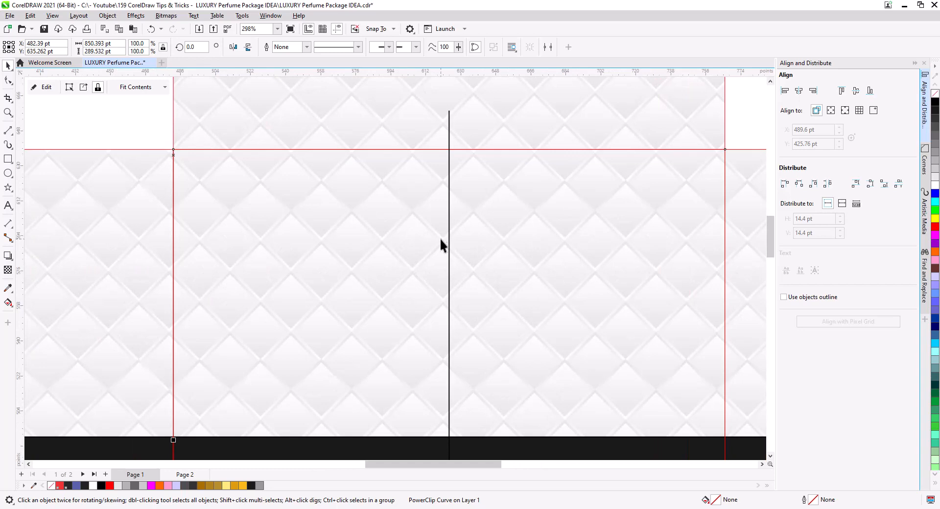
click(43, 88)
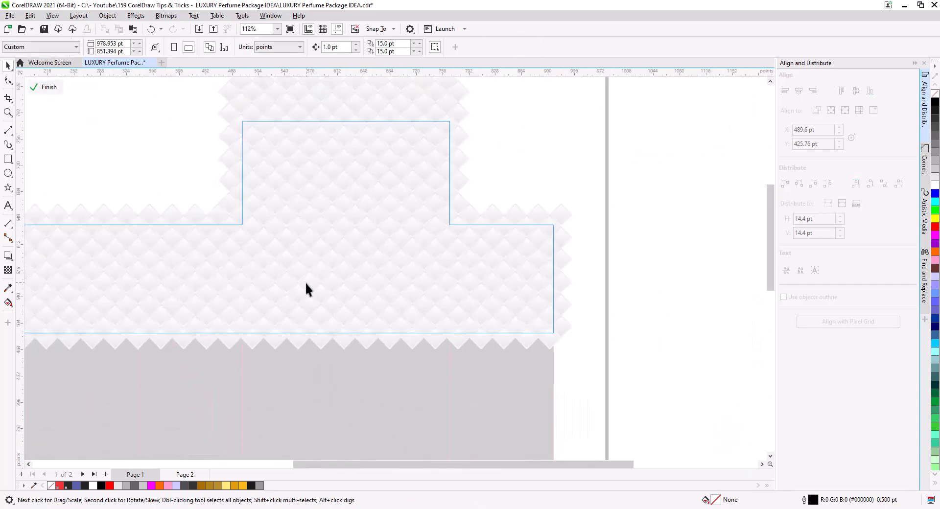
drag(306, 289, 405, 287)
scroll(384, 285, down, 2)
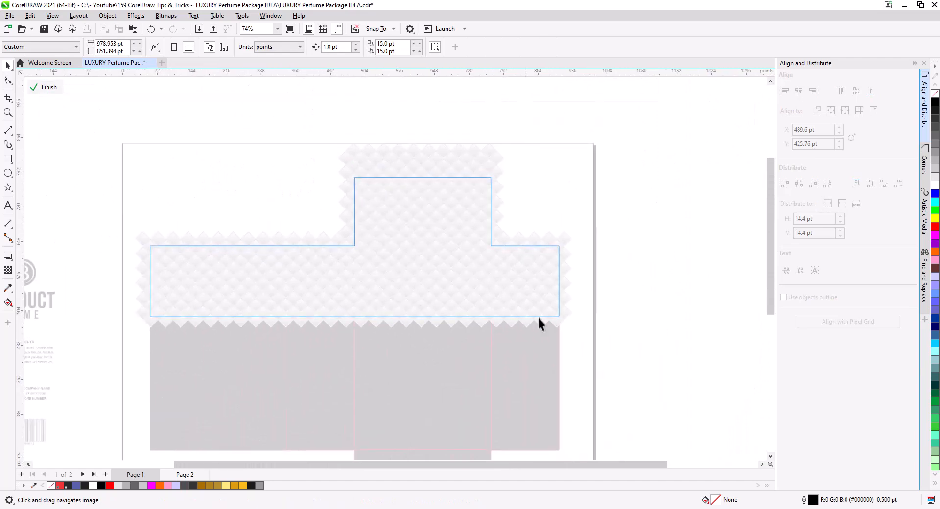
key(ctrl+a)
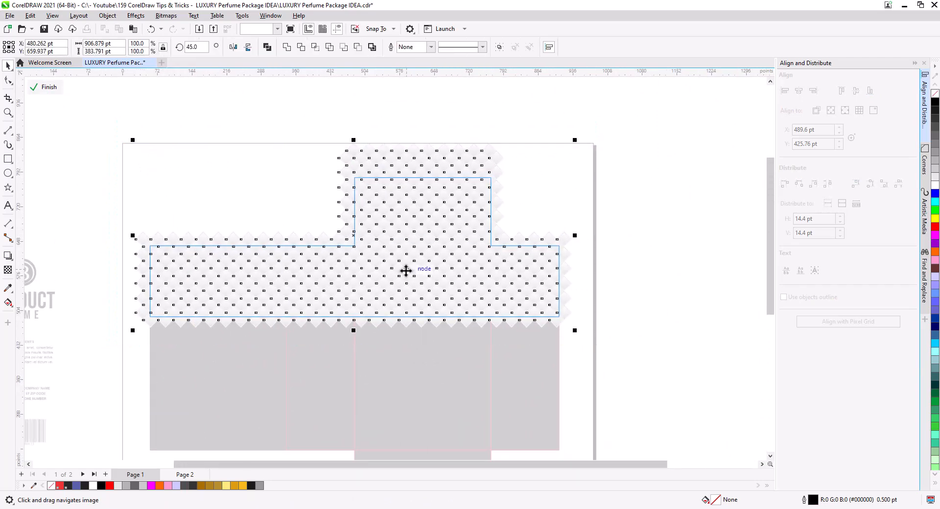
scroll(404, 269, up, 5)
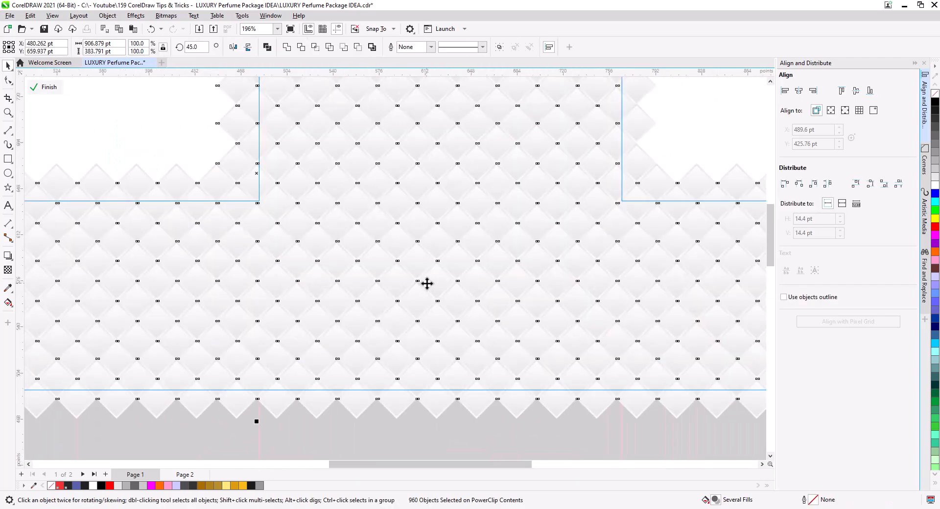
key(Right)
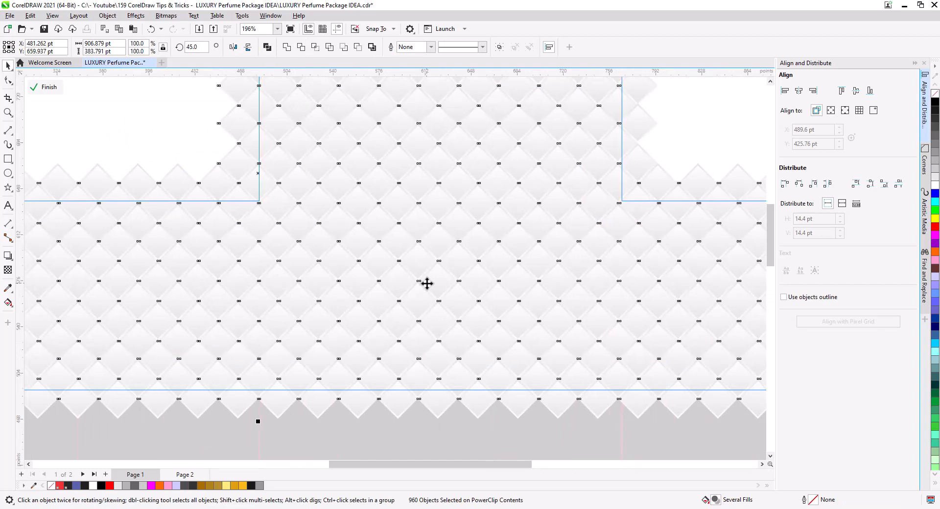
key(Right)
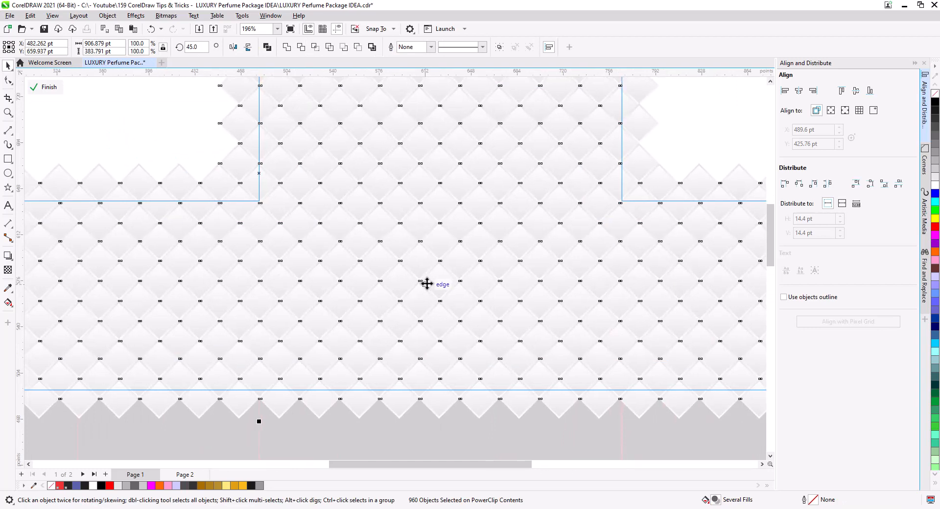
click(46, 87)
PowerClip the vertical center line inside the diamond pattern
scroll(444, 231, up, 4)
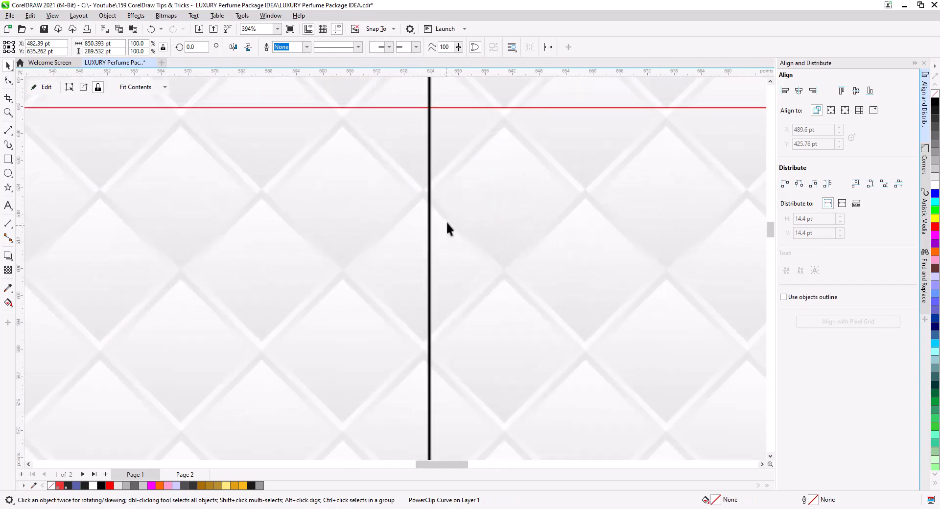
click(429, 203)
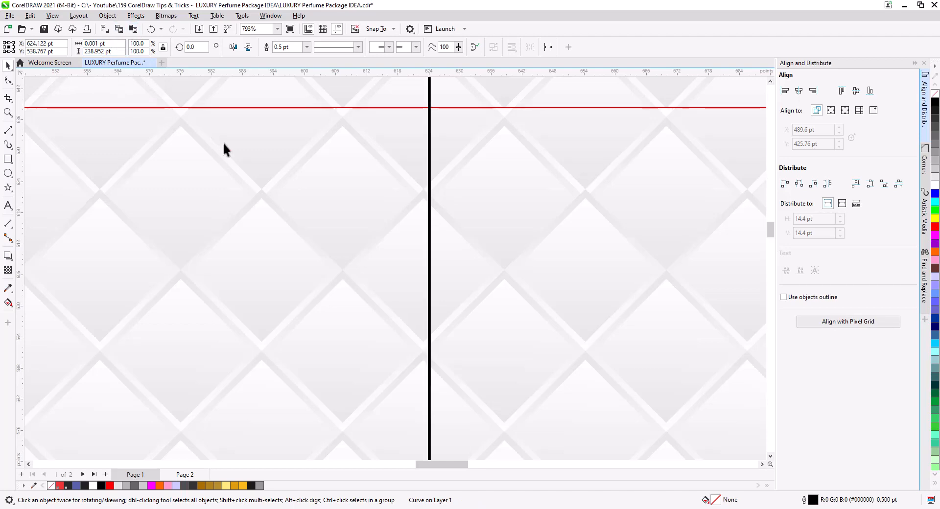
scroll(289, 223, down, 4)
scroll(307, 246, down, 1)
drag(240, 250, 350, 243)
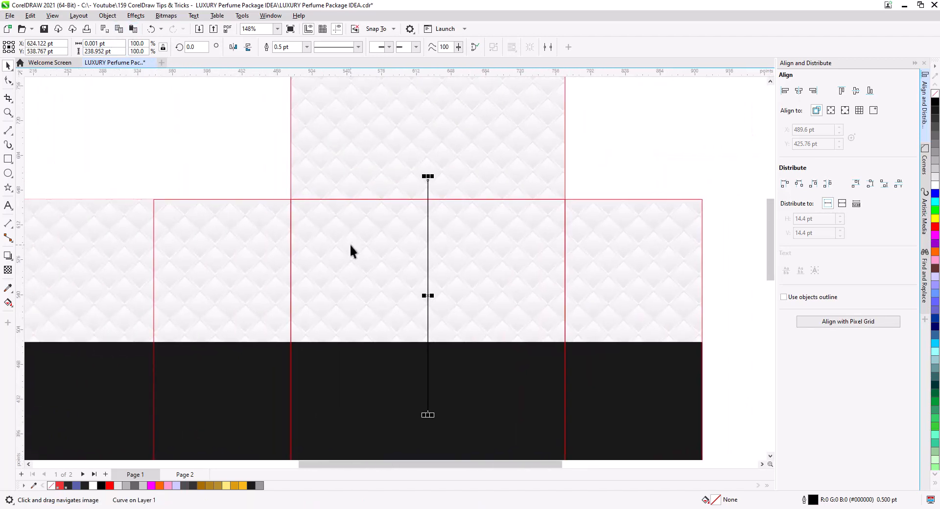
right_click(429, 254)
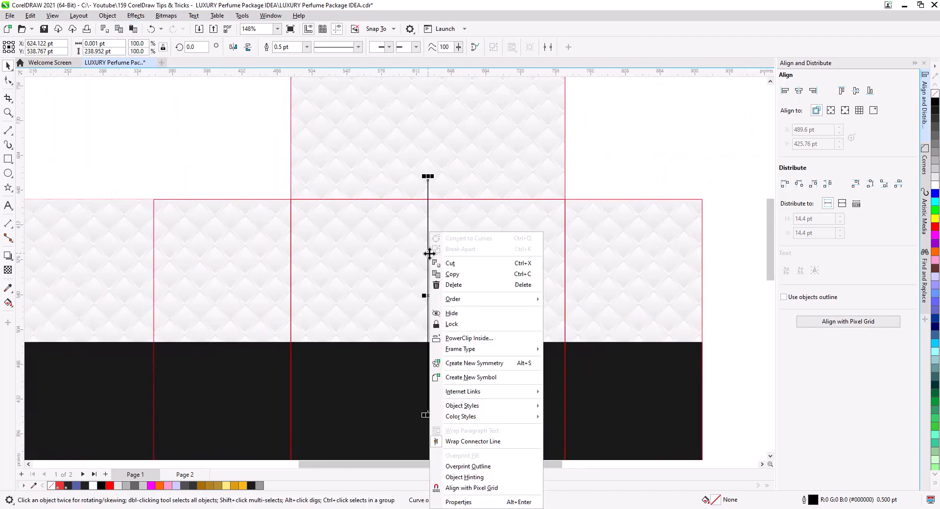
click(470, 338)
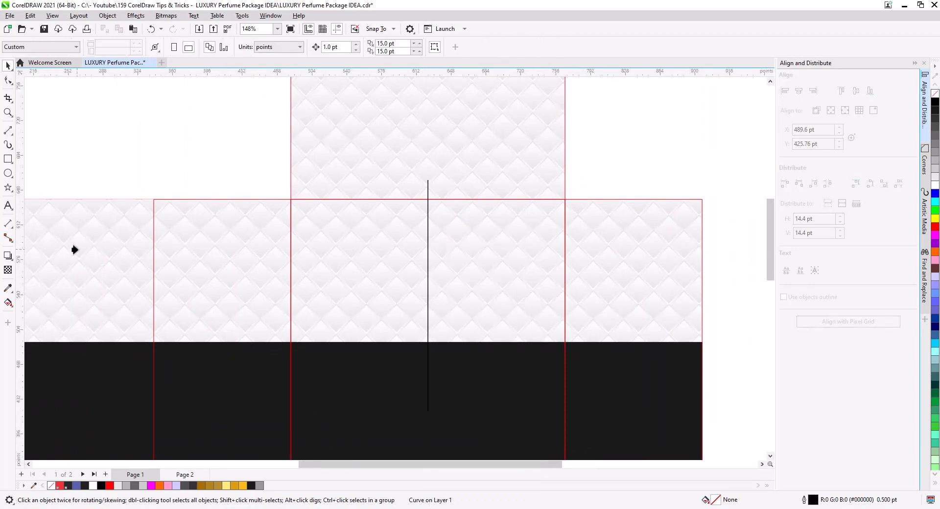
click(73, 250)
Edit the clipped contents and move all the diamonds, without the line, about 1.1 pt right so a diamond corner snaps onto the vertical line
click(43, 87)
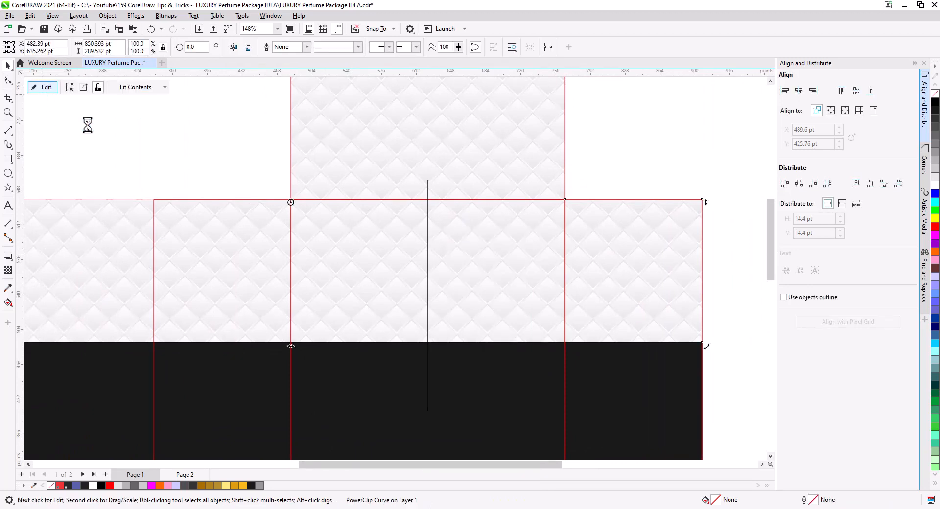
click(493, 248)
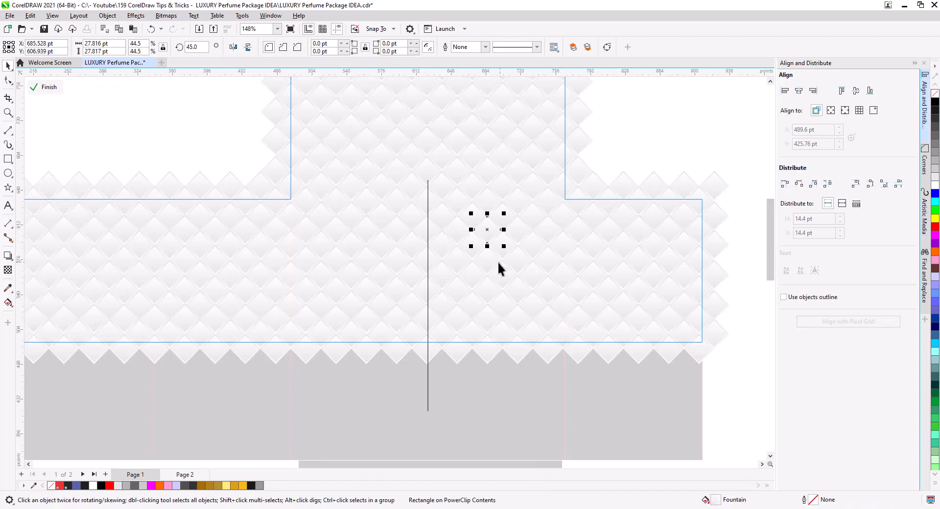
scroll(496, 257, down, 3)
drag(648, 354, 168, 161)
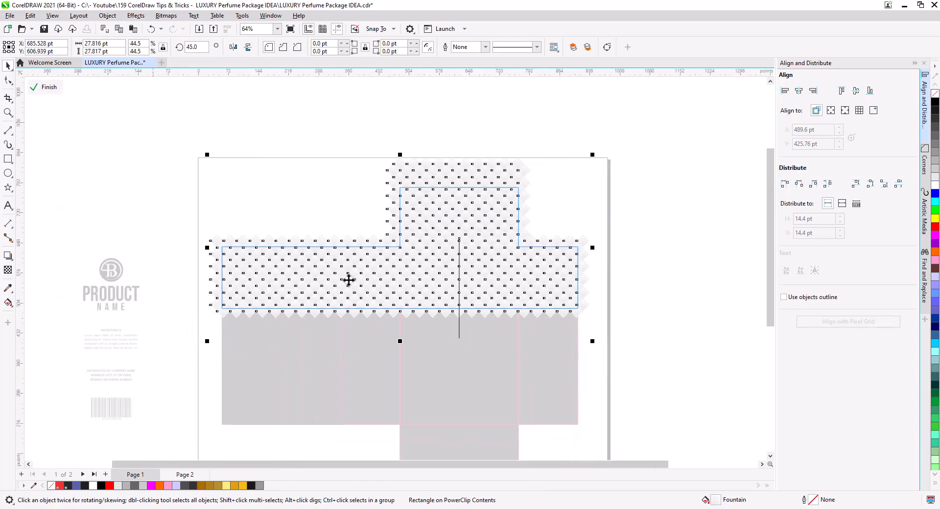
shift+click(459, 338)
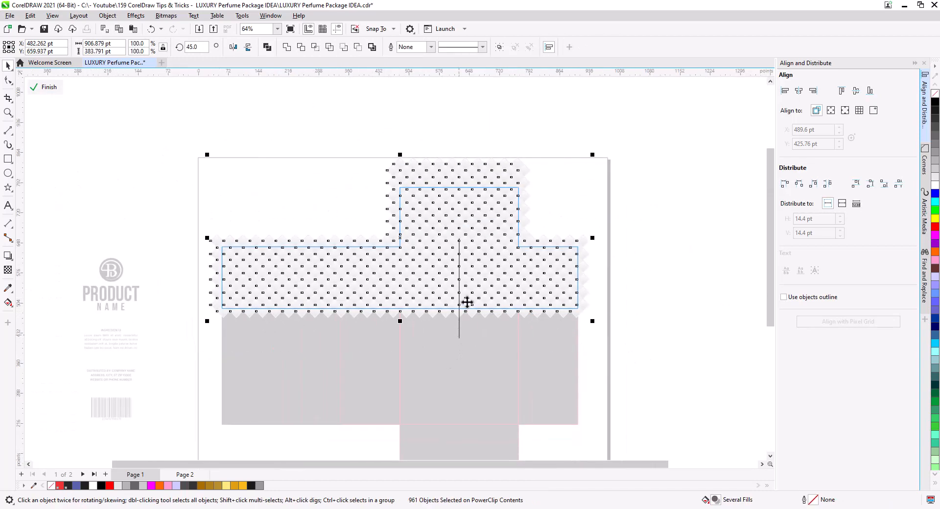
scroll(466, 267, up, 4)
scroll(466, 261, up, 10)
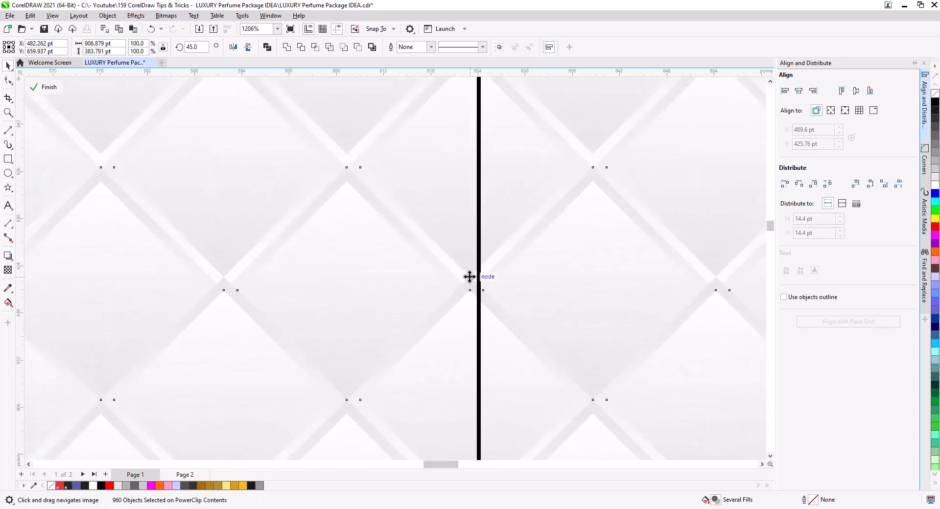
drag(472, 276, 479, 277)
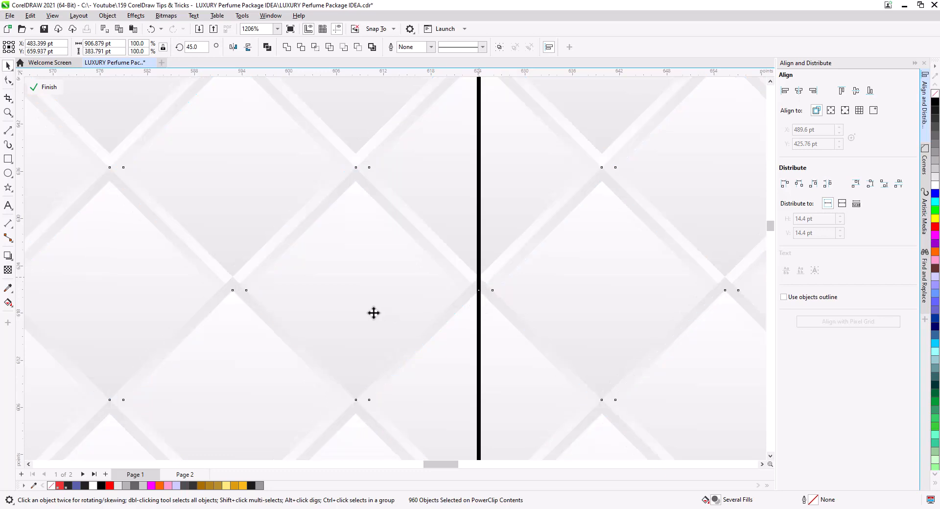
Examine how the diamonds line up with the vertical line and with the edges of the wide panel and side panels
scroll(365, 312, down, 4)
drag(267, 324, 597, 321)
drag(486, 327, 132, 294)
drag(597, 345, 202, 337)
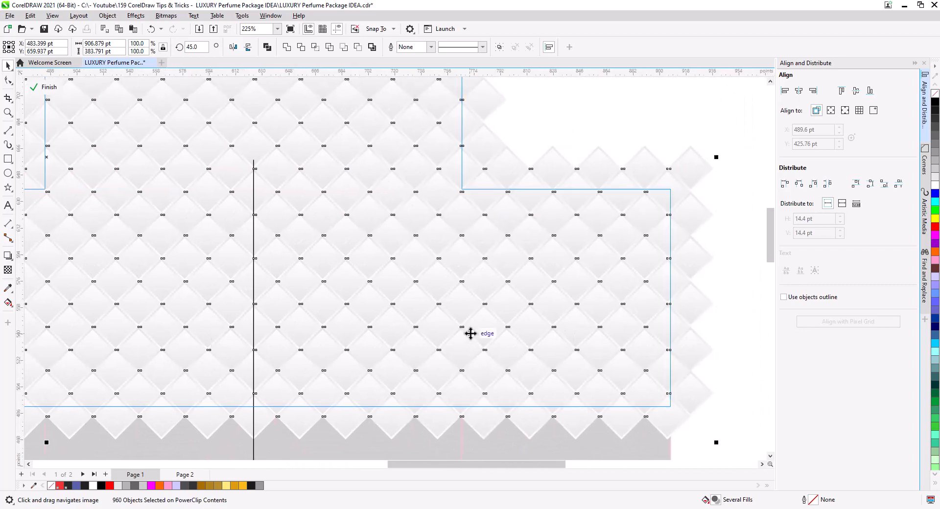
drag(471, 334, 566, 346)
scroll(438, 296, down, 1)
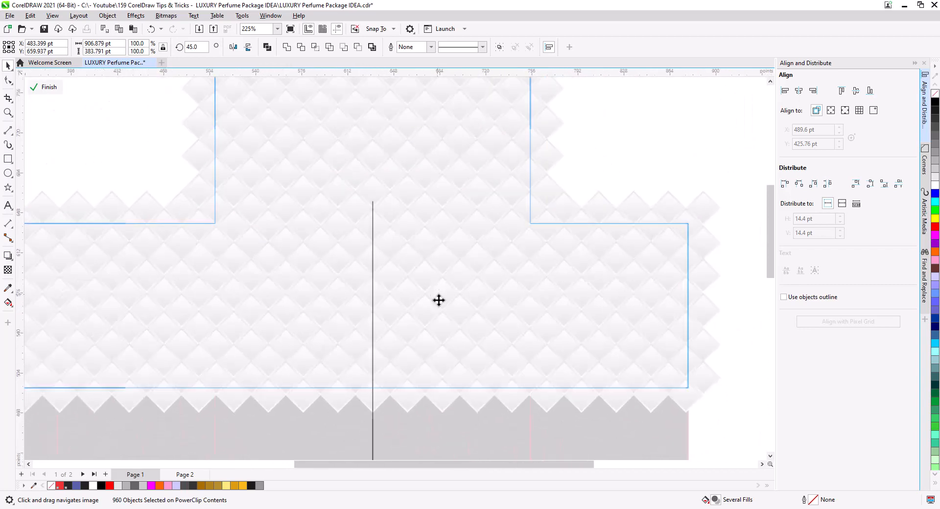
scroll(438, 300, down, 2)
drag(439, 335, 458, 288)
click(449, 365)
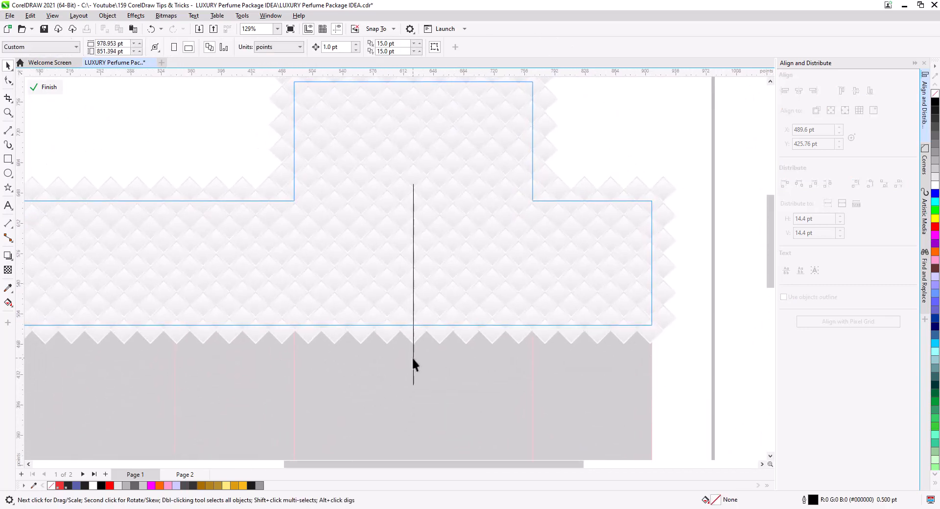
Take the vertical line out of the clipped pattern, back onto the page, and finish editing the contents
click(414, 363)
key(Delete)
click(43, 89)
Draw a 283.465 by 147.8 pt rectangle over the wide panel's diamond area, from its top edge to the black section
scroll(419, 268, up, 3)
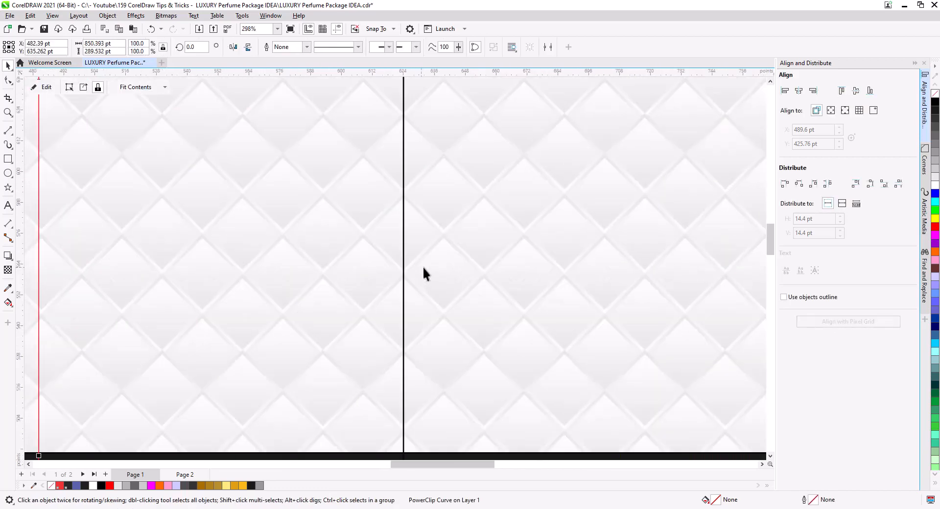
scroll(413, 237, down, 2)
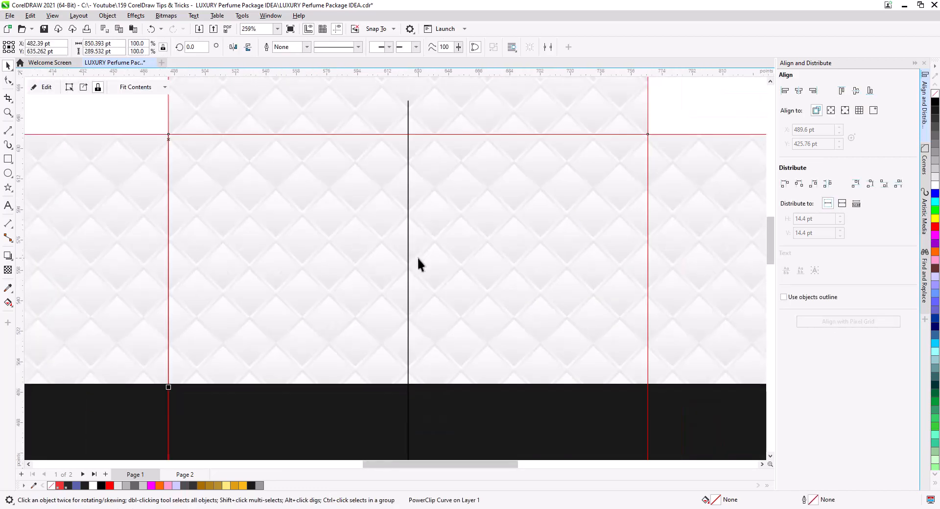
drag(417, 265, 410, 293)
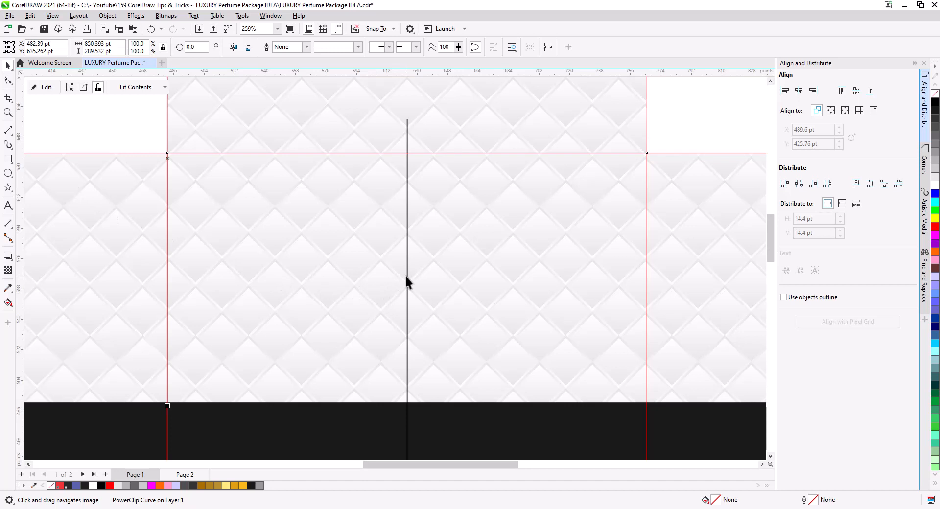
click(8, 160)
drag(169, 154, 647, 402)
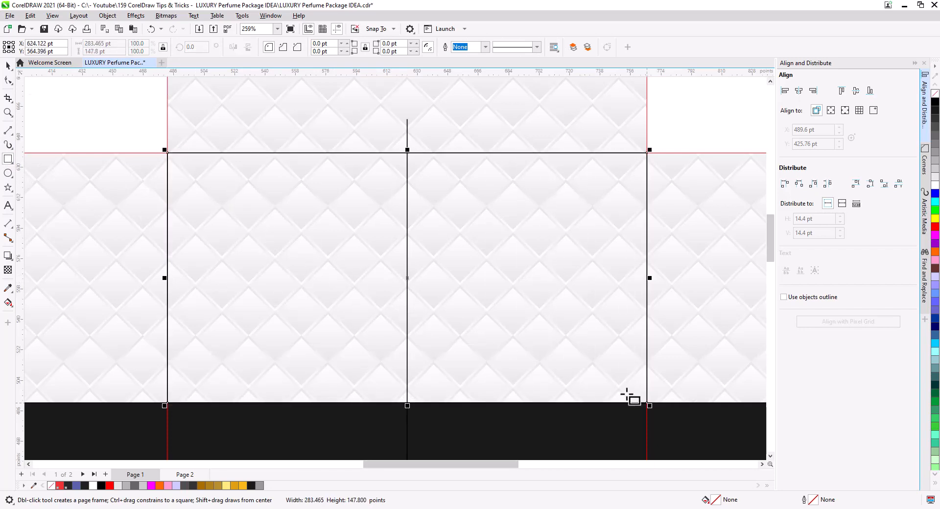
click(7, 65)
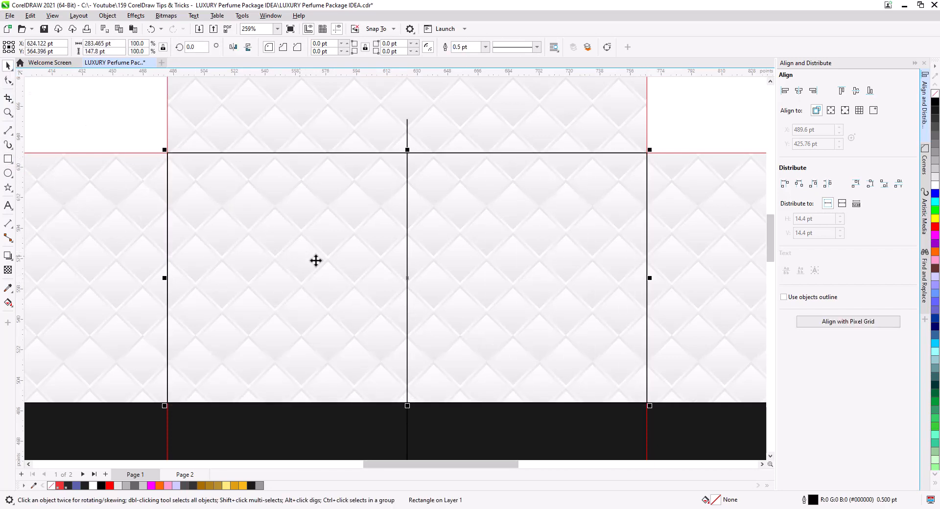
PowerClip the new rectangle and the vertical line together inside the diamond pattern
scroll(336, 266, down, 1)
drag(346, 291, 380, 252)
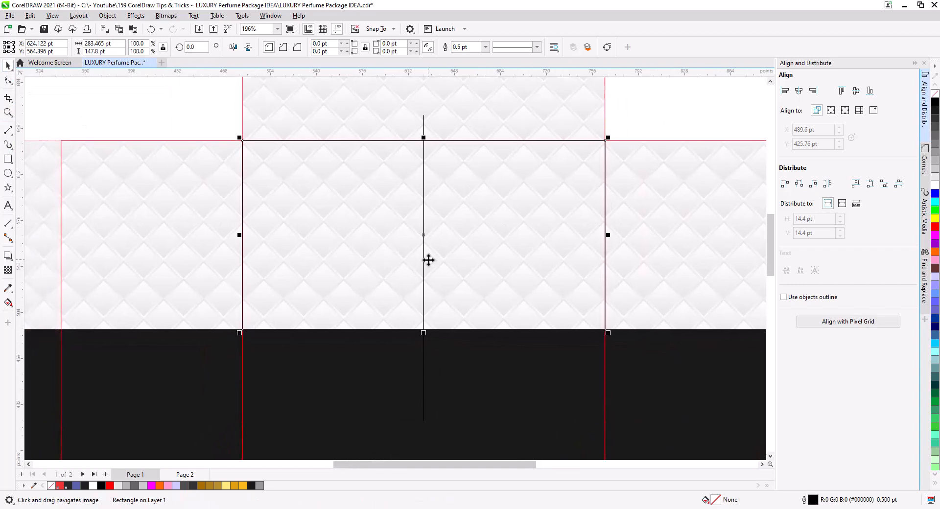
shift+click(424, 261)
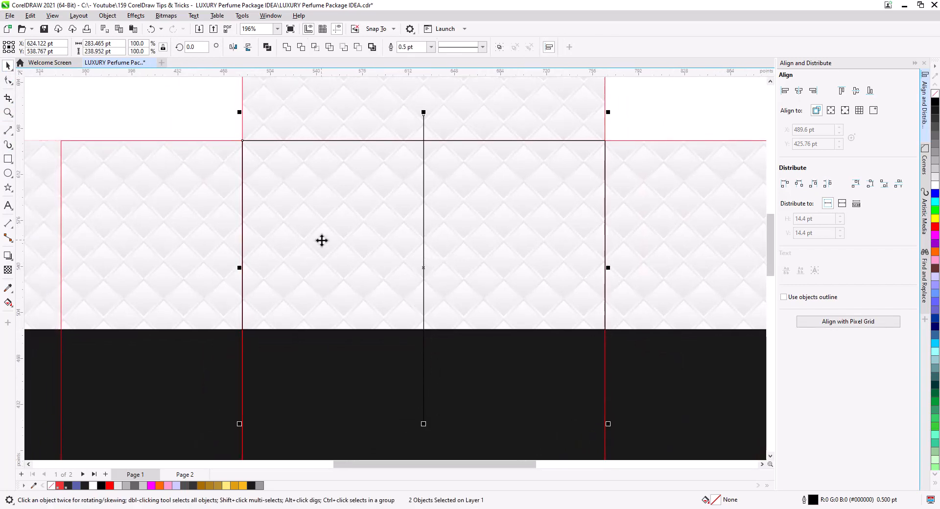
right_click(424, 129)
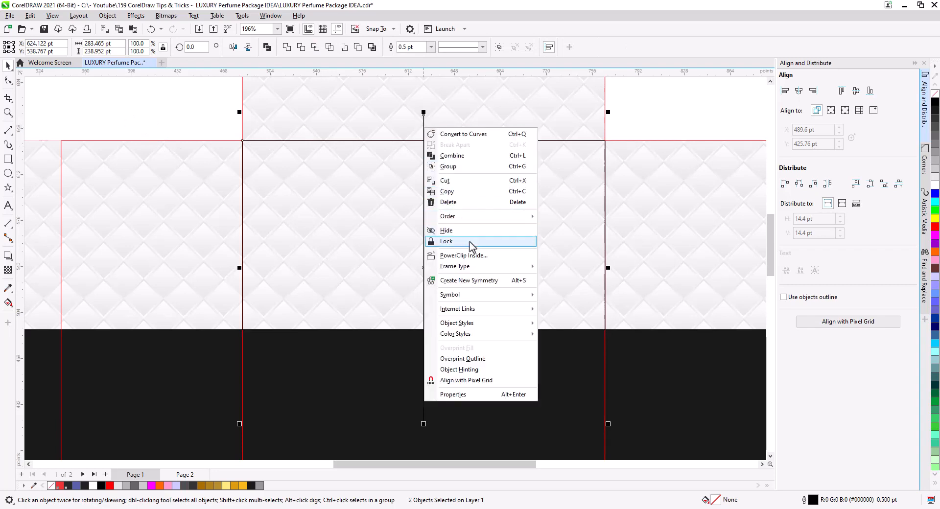
click(473, 257)
click(321, 254)
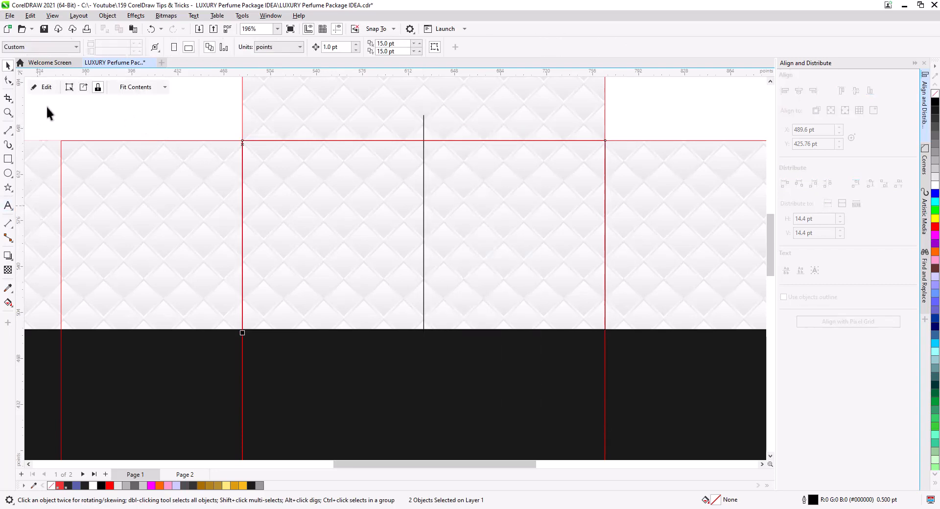
Edit the clipped pattern's contents and send the new rectangle to the back, behind the diamonds
click(40, 87)
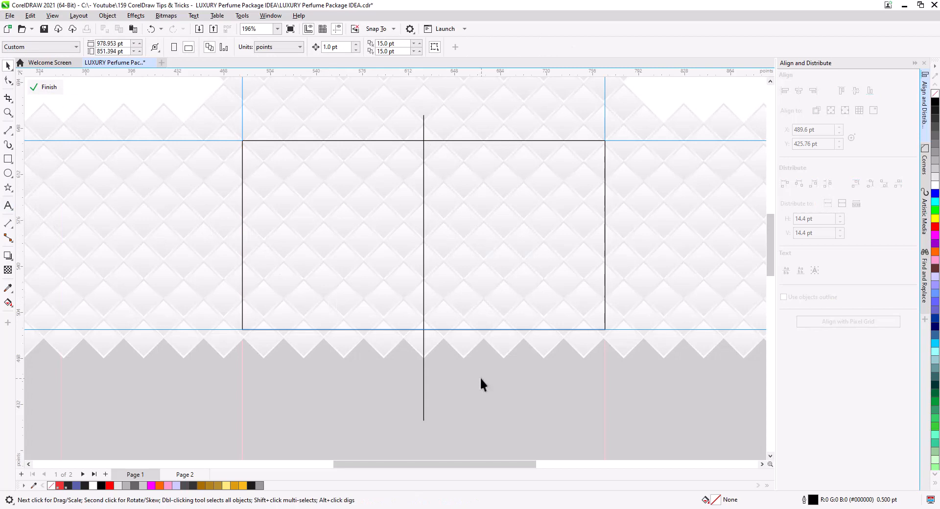
click(441, 240)
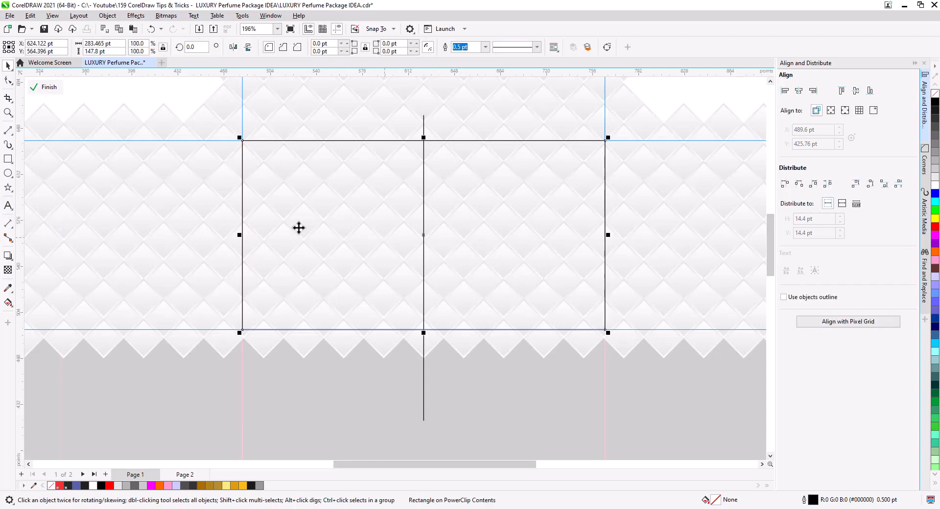
click(194, 191)
scroll(355, 234, up, 3)
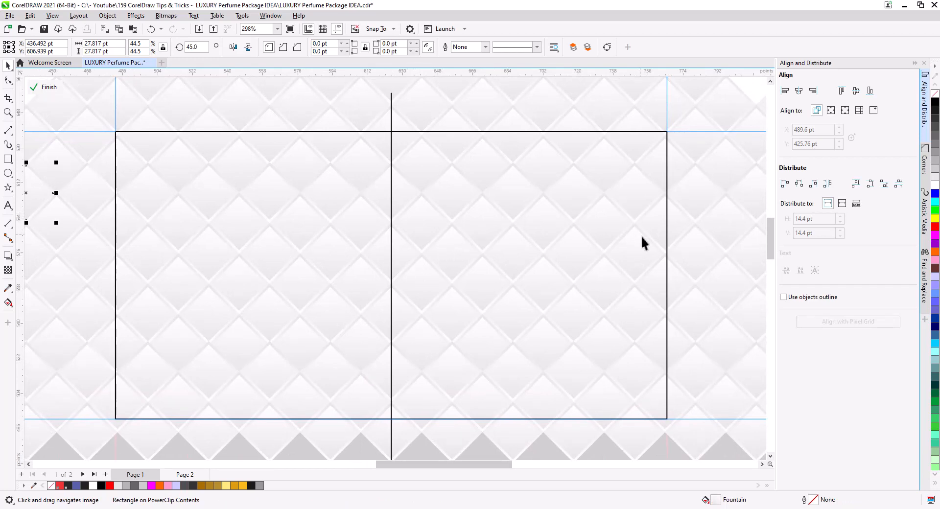
click(667, 246)
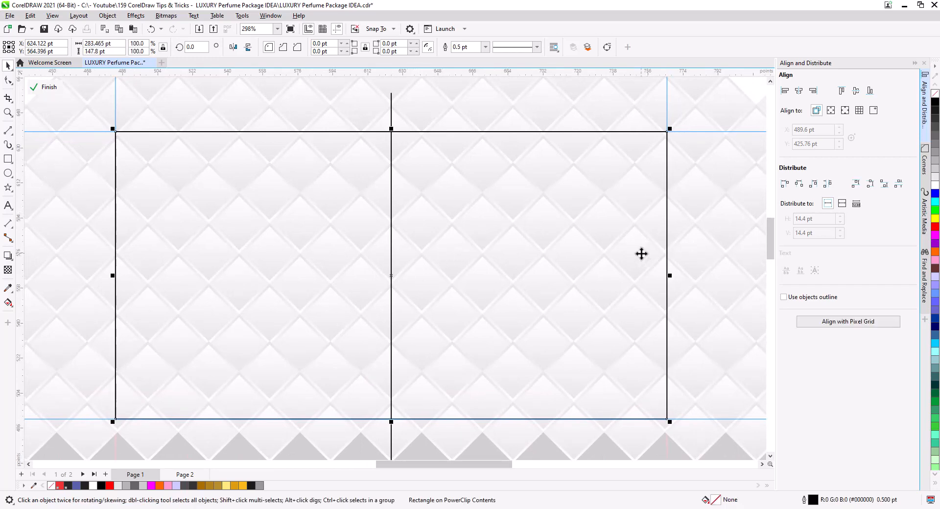
key(shift+Page_Down)
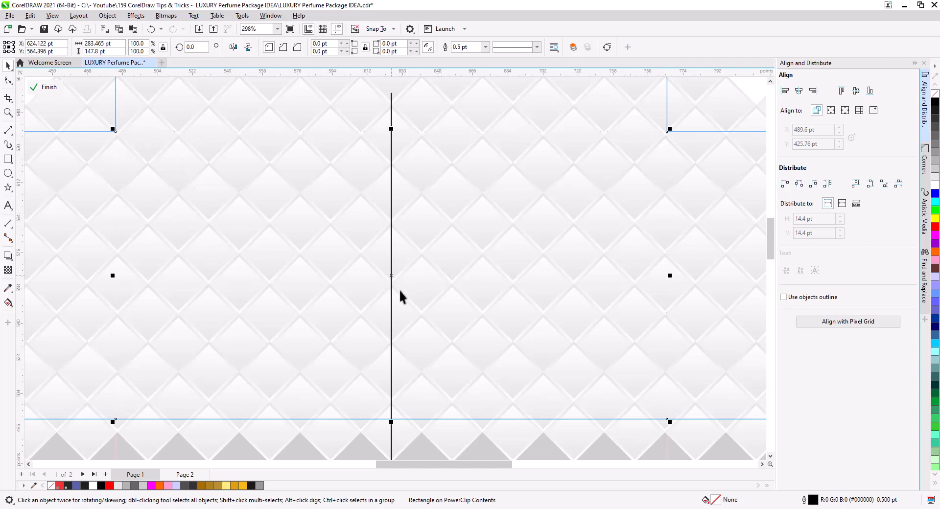
Delete the four small diamonds around the vertical line at the middle of the wide panel, together with their outer layers, to open a diamond-shaped gap
drag(365, 289, 381, 262)
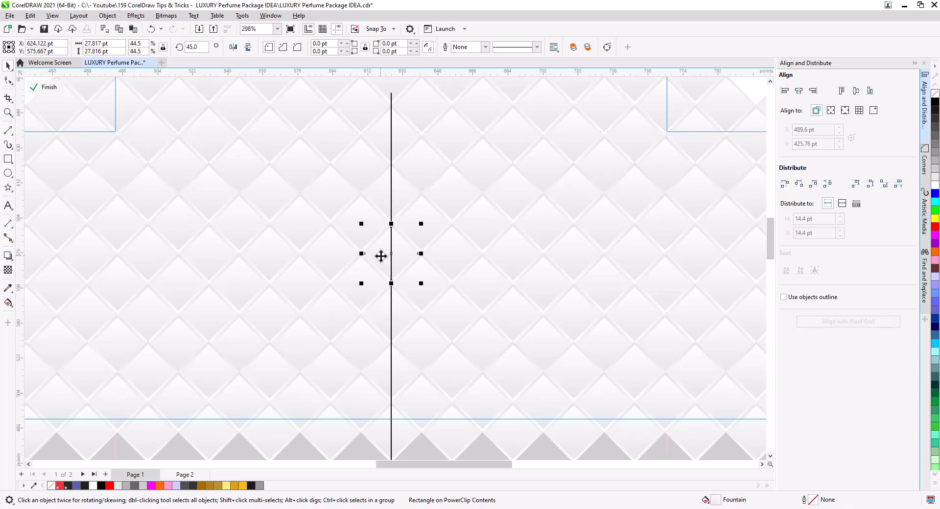
key(Escape)
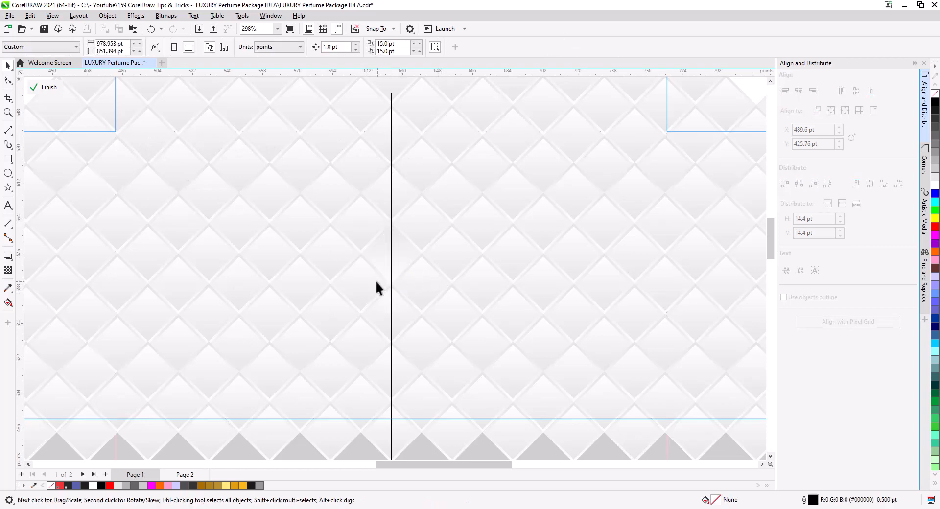
click(367, 278)
key(Delete)
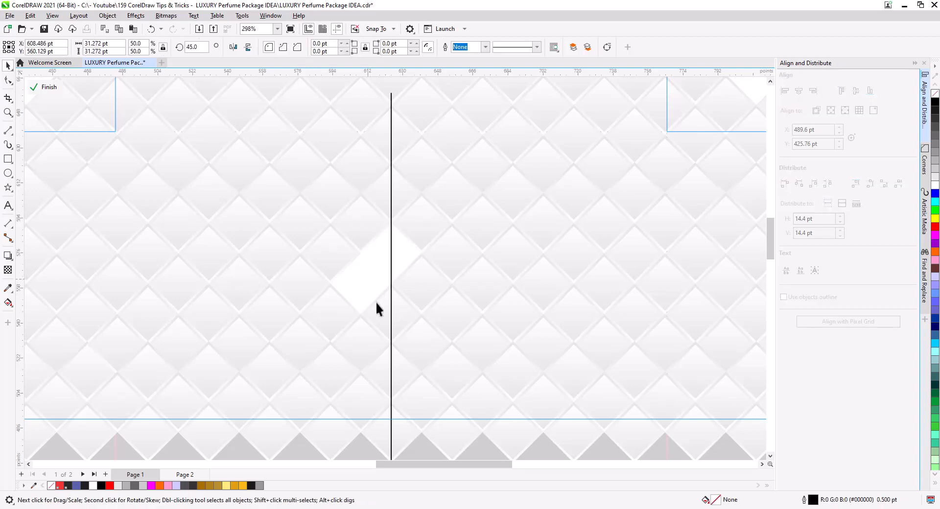
click(379, 313)
key(Delete)
click(418, 287)
key(Delete)
click(415, 291)
key(Delete)
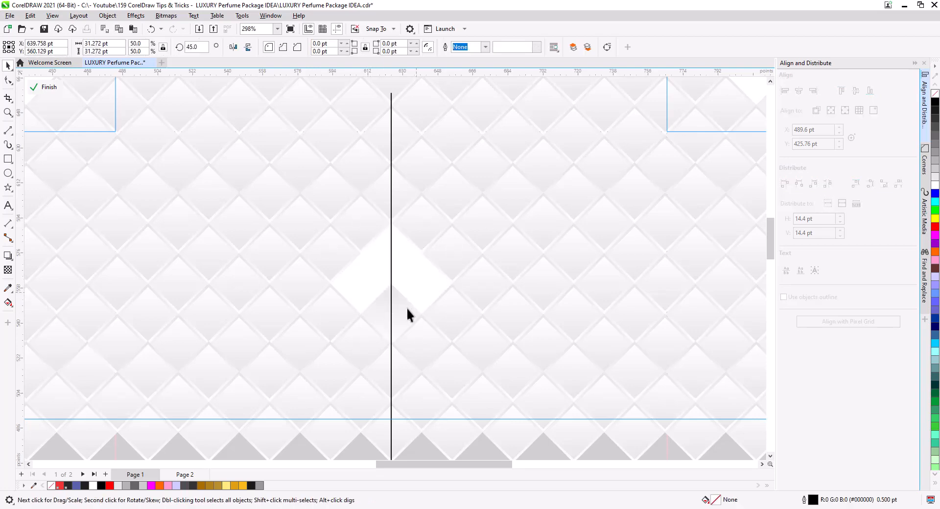
click(406, 316)
key(Delete)
scroll(415, 306, down, 1)
scroll(415, 306, down, 2)
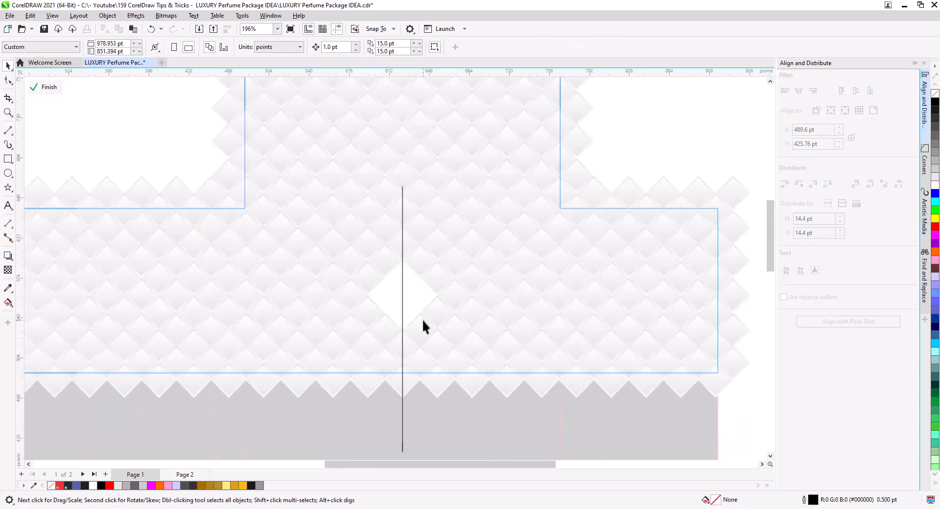
drag(421, 334, 557, 290)
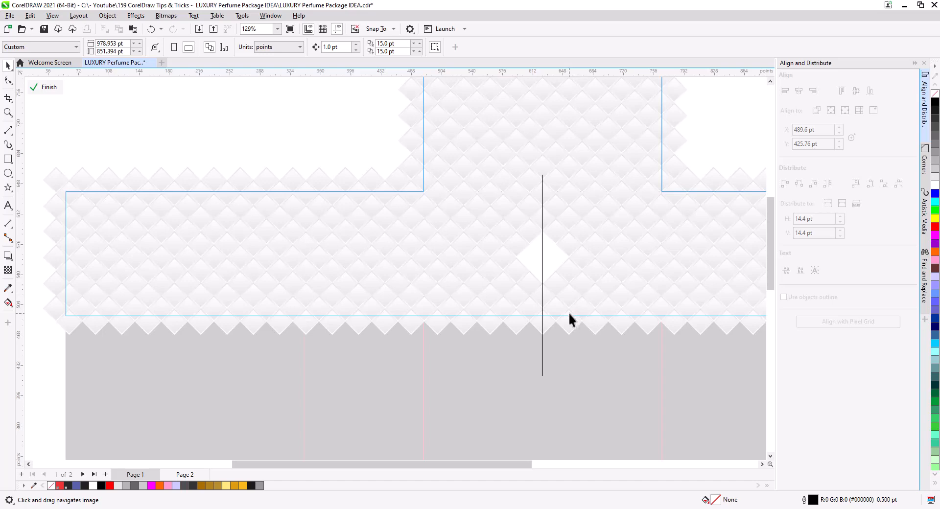
Draw a square about 57 pt wide beside the diamond-shaped gap and rotate it 45 degrees
scroll(562, 260, up, 5)
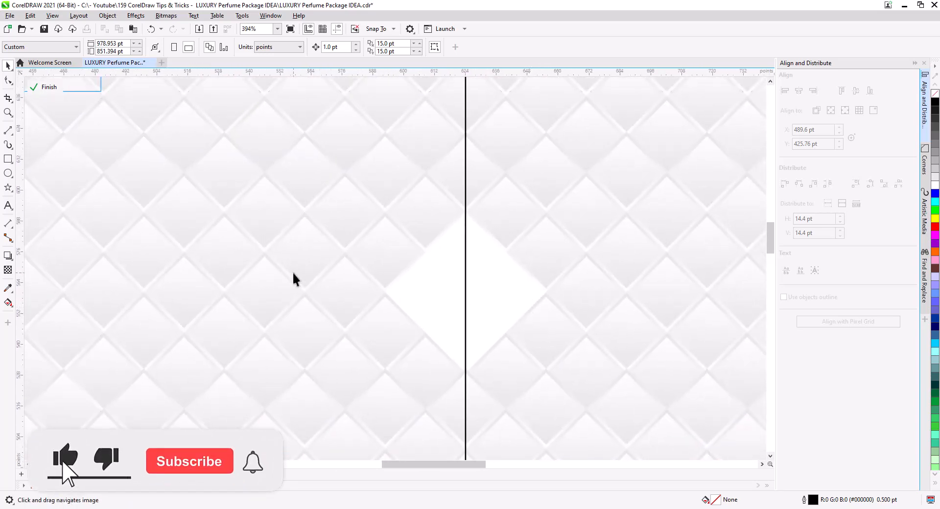
click(7, 160)
mouse_move(257, 244)
mouse_down()
mouse_move(403, 372)
mouse_move(404, 391)
mouse_up()
click(8, 65)
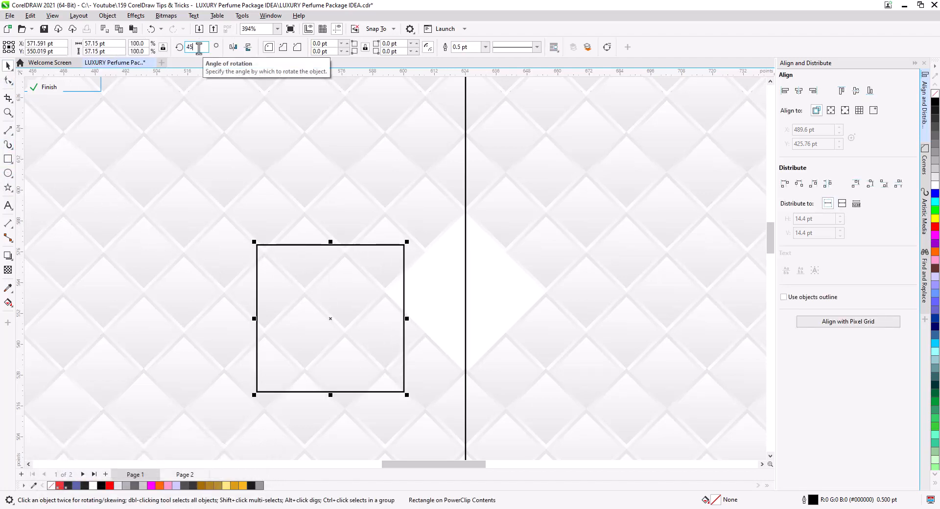
key(Return)
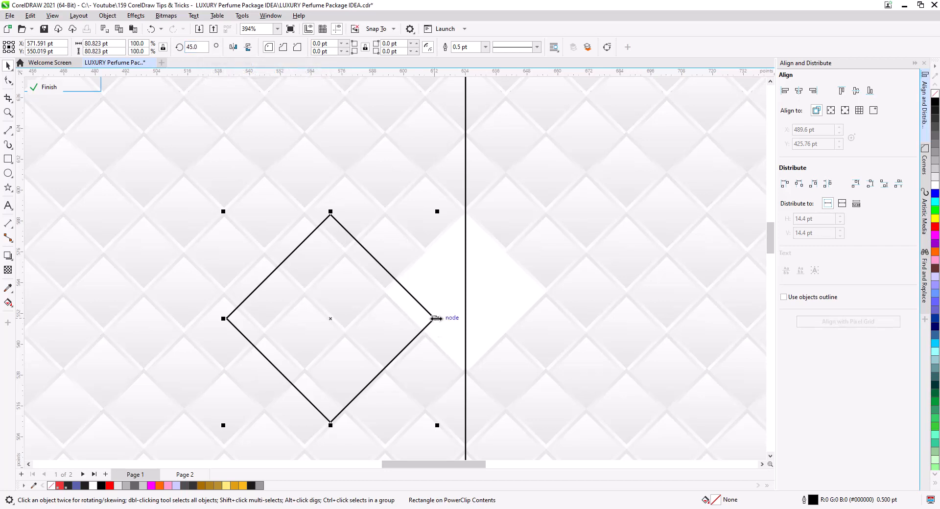
Move the rotated square over the gap and resize it to about 62.3 by 64.25 pt to fit between the surrounding diamonds
drag(435, 318, 546, 289)
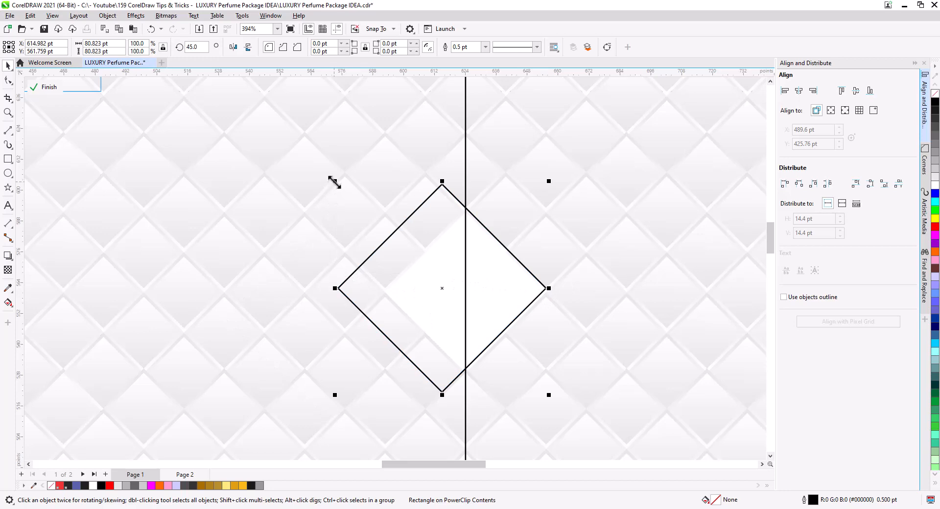
drag(335, 183, 378, 226)
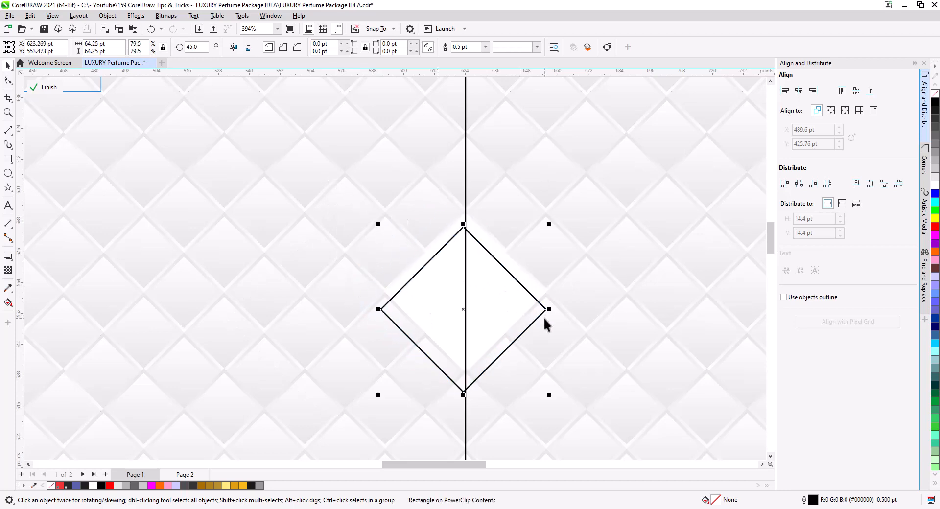
drag(549, 309, 541, 294)
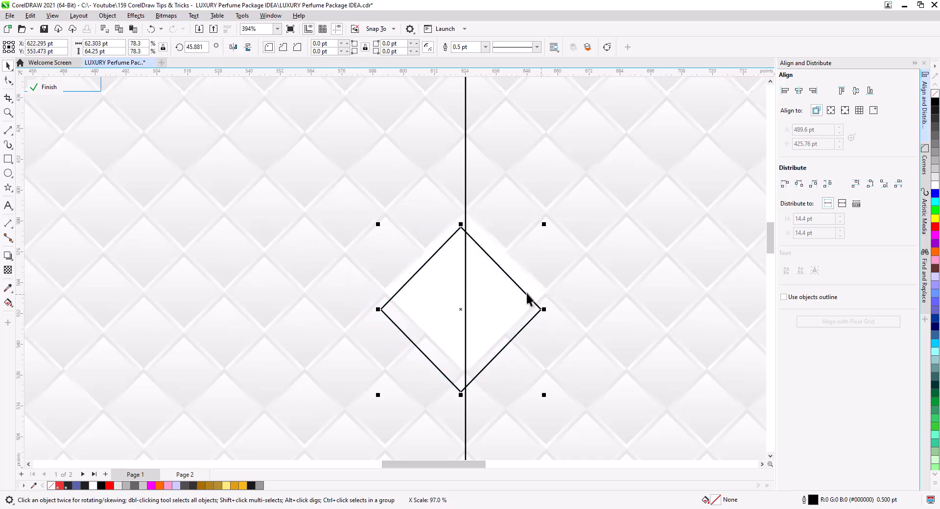
scroll(520, 293, up, 5)
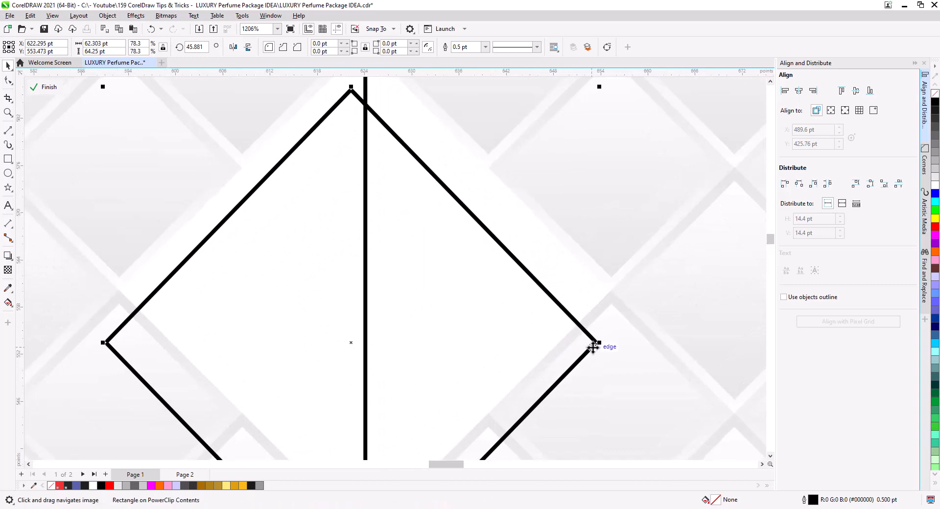
drag(593, 345, 612, 293)
scroll(504, 306, down, 2)
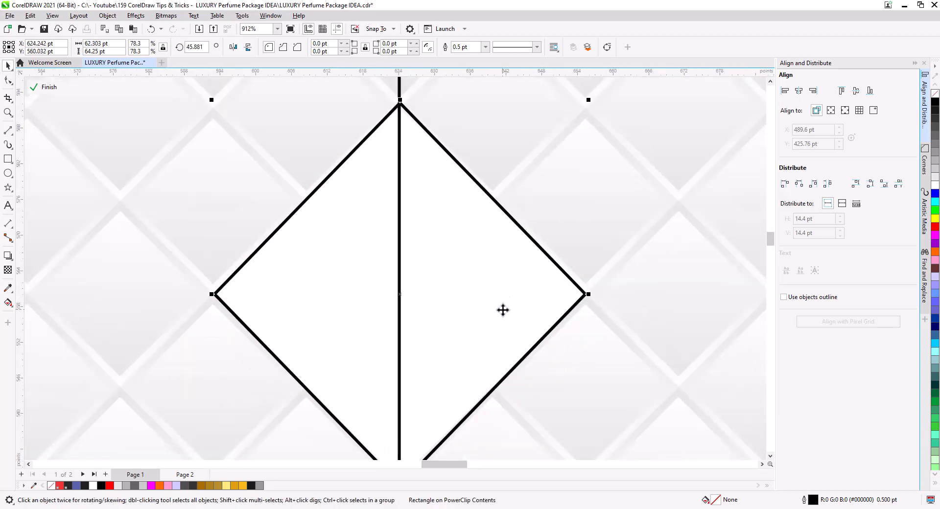
drag(503, 310, 472, 252)
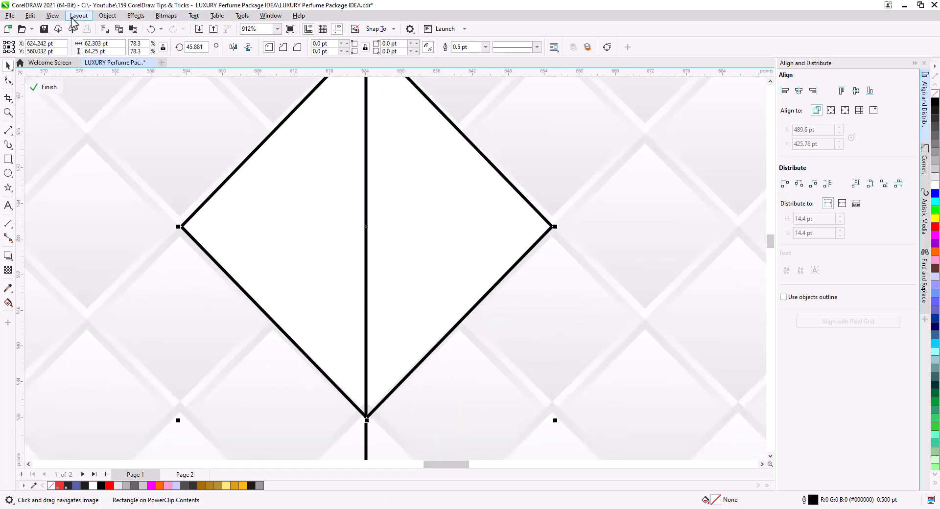
Convert the rotated square to curves and move its lowest node up about 2.7 pt along the vertical line
click(107, 15)
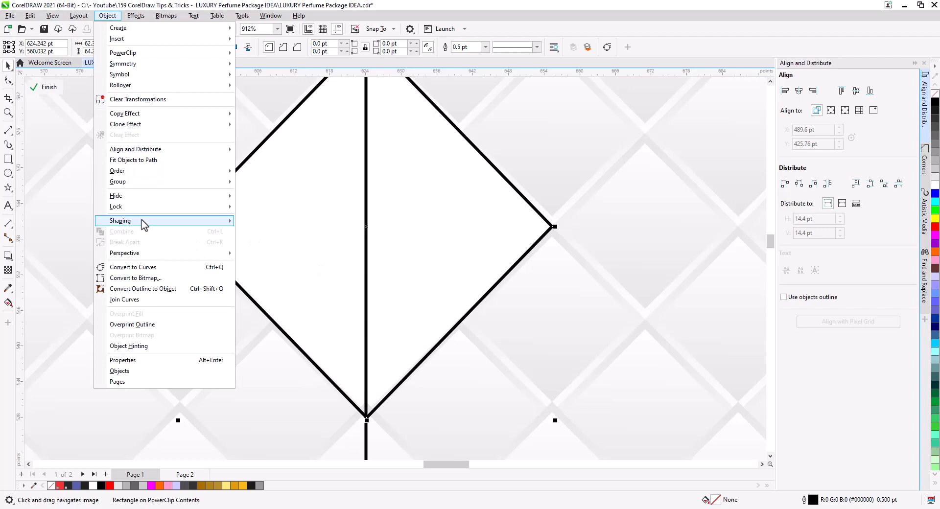
mouse_move(142, 222)
click(257, 223)
click(8, 81)
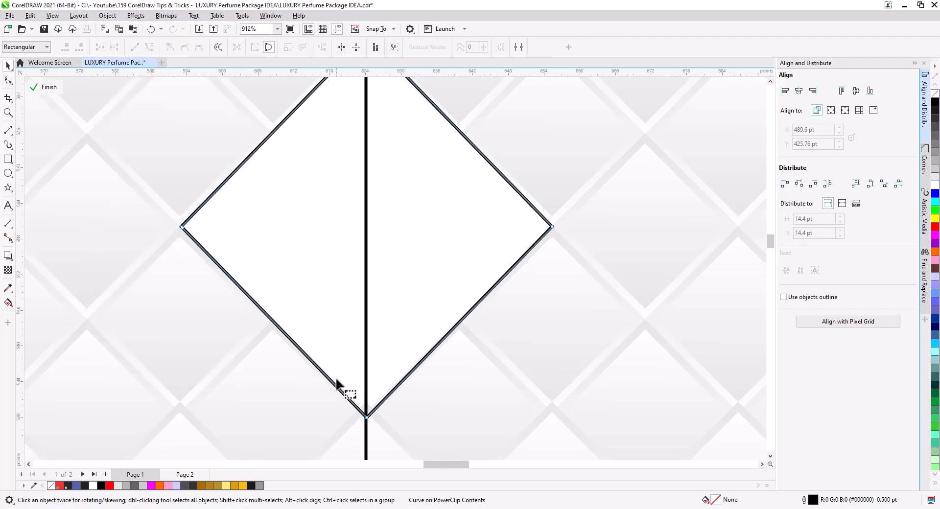
scroll(372, 421, up, 2)
scroll(348, 393, up, 1)
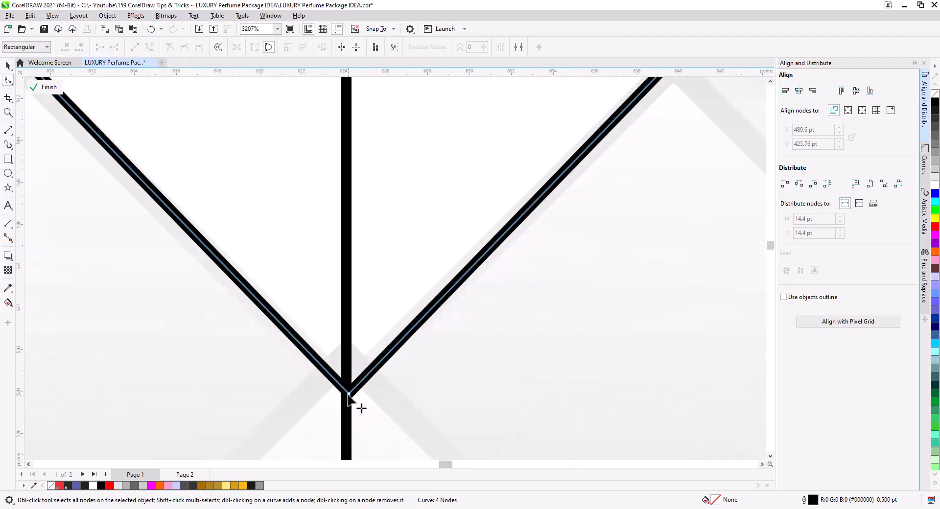
drag(348, 394, 347, 347)
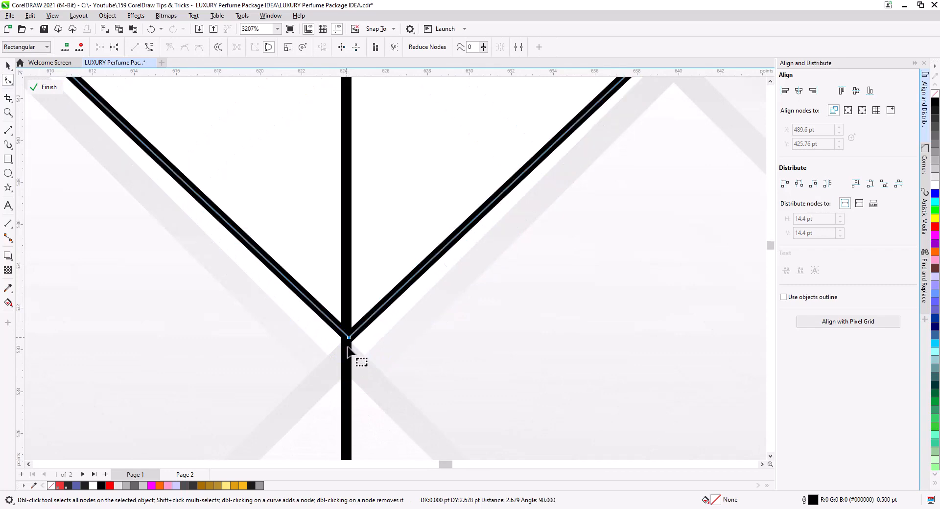
Fine-tune the top, right and bottom nodes of the diamond outline so its corners match the gap and the vertical line
drag(206, 279, 313, 422)
drag(350, 450, 414, 441)
drag(245, 286, 294, 352)
scroll(309, 382, down, 2)
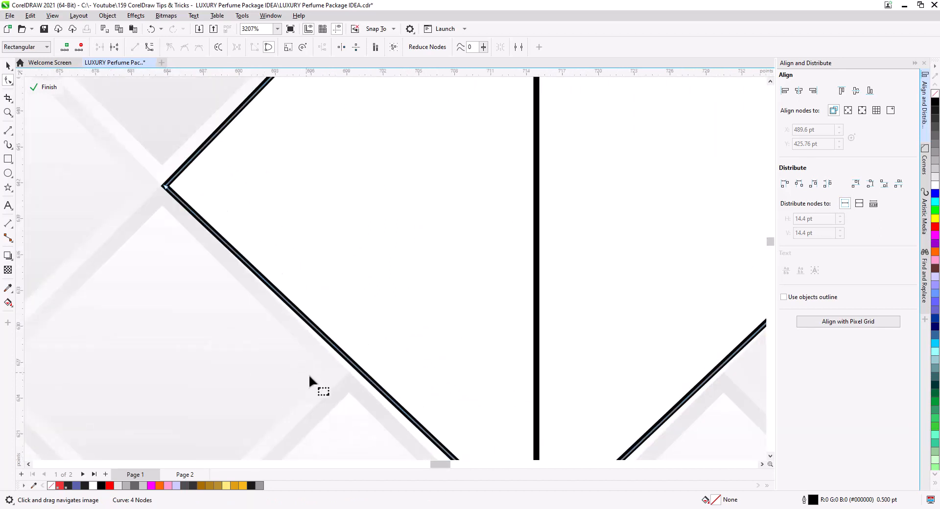
drag(416, 157, 308, 382)
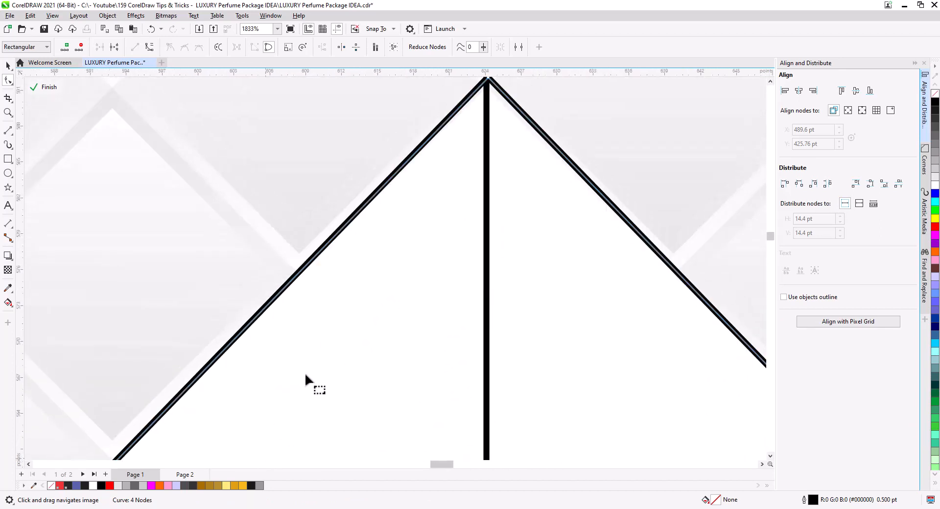
drag(420, 240, 365, 328)
drag(434, 166, 444, 188)
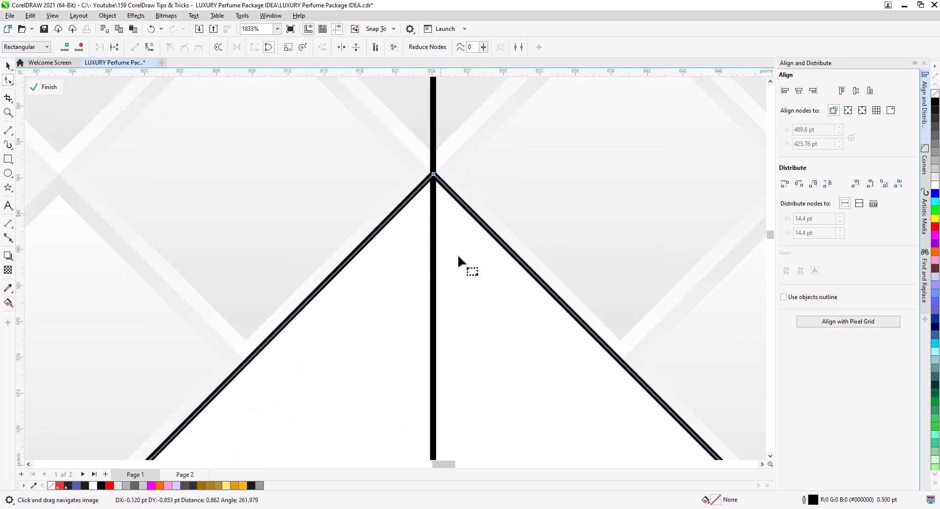
drag(544, 369, 434, 234)
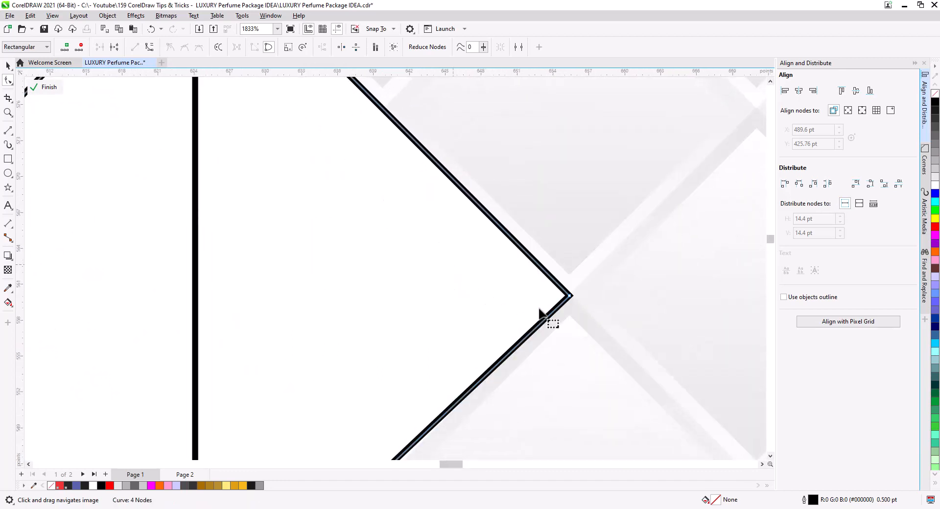
mouse_move(570, 295)
mouse_down()
mouse_move(537, 285)
mouse_move(569, 295)
mouse_up()
drag(453, 363, 605, 85)
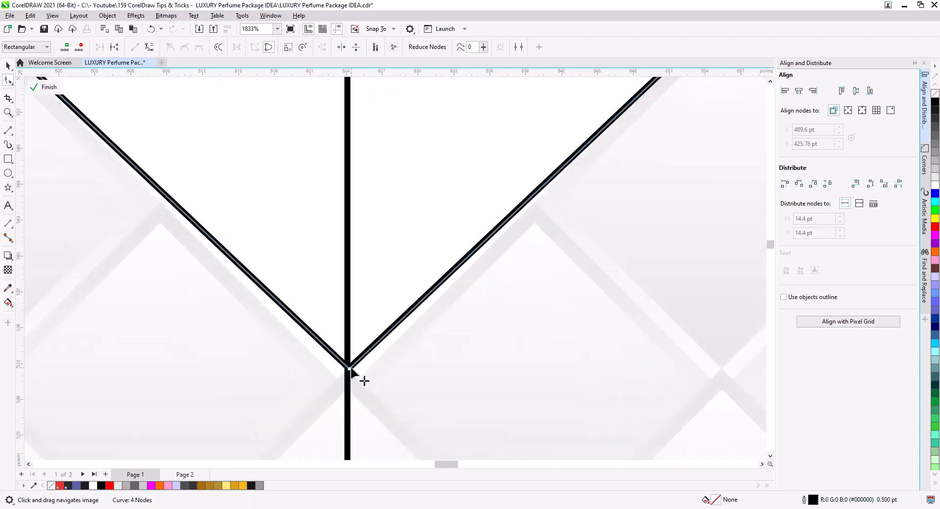
mouse_move(350, 368)
mouse_down()
mouse_move(349, 377)
mouse_move(361, 369)
mouse_up()
scroll(350, 370, down, 4)
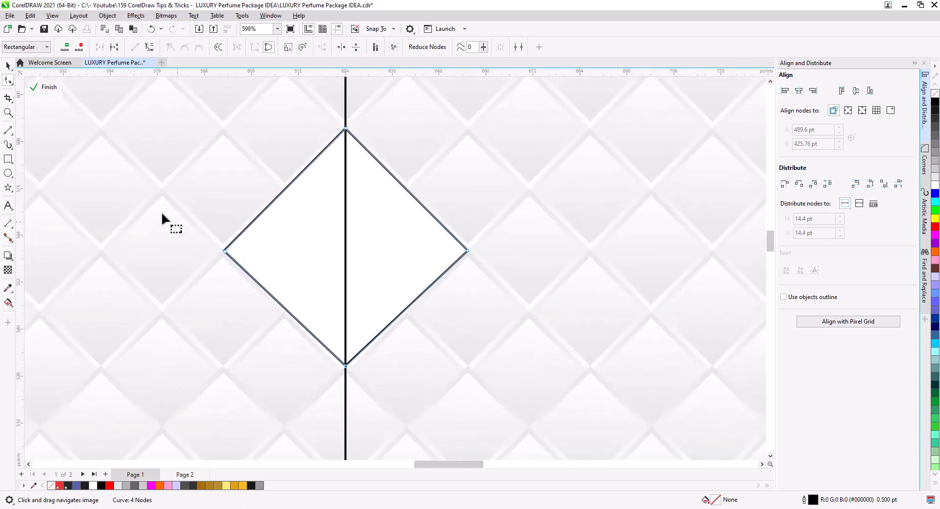
Delete the vertical line running through the diamond outline and select the outline to check its lower tip
click(10, 67)
click(346, 109)
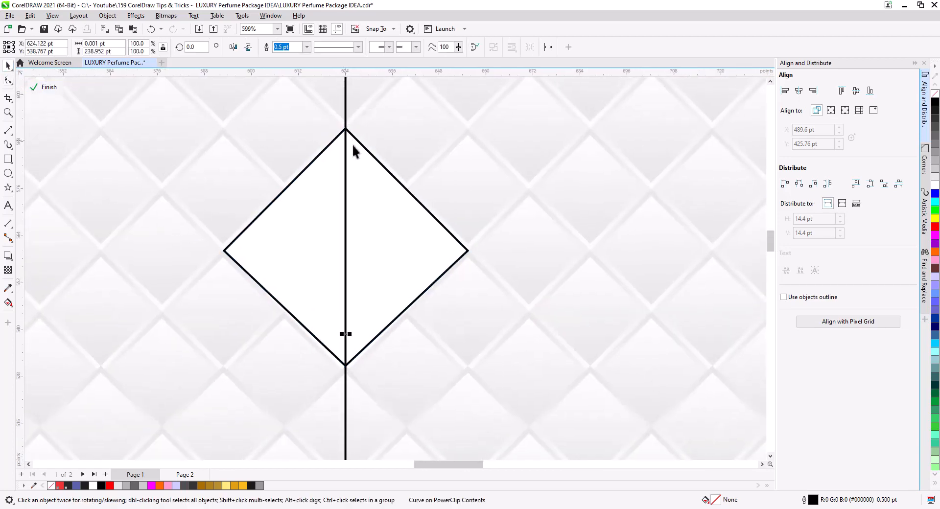
key(Delete)
scroll(345, 372, up, 2)
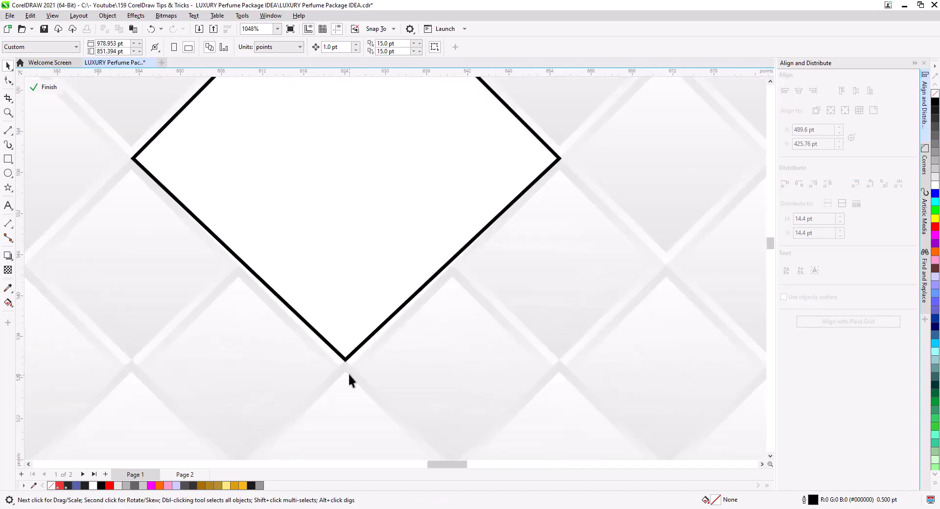
click(347, 359)
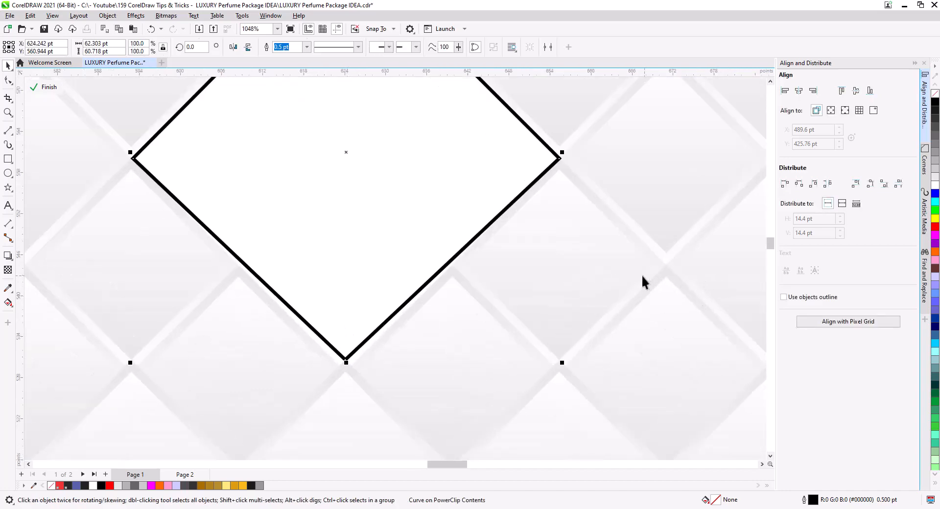
scroll(380, 374, up, 2)
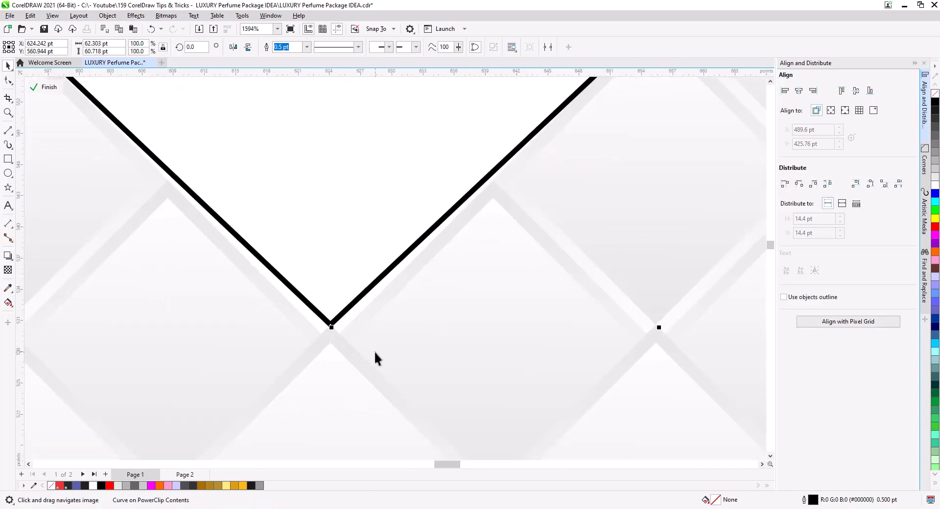
scroll(414, 321, down, 2)
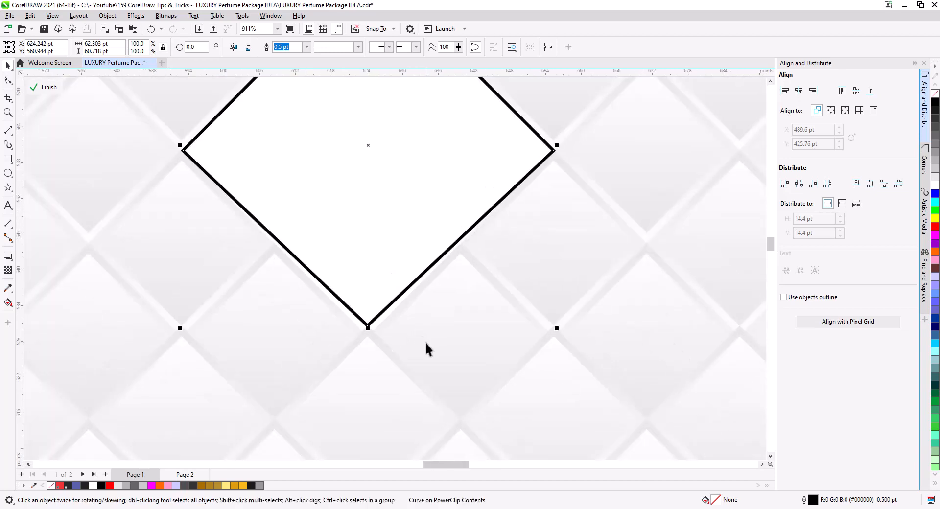
Select the lowest rows of diamonds across the full pattern width and move them straight down by about 1.7 pt
scroll(426, 343, down, 6)
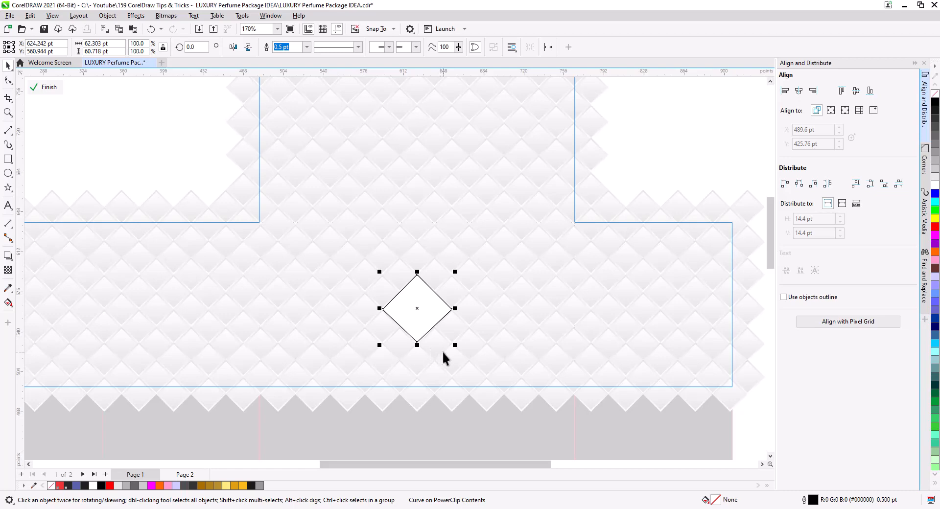
scroll(538, 392, down, 1)
drag(550, 399, 545, 341)
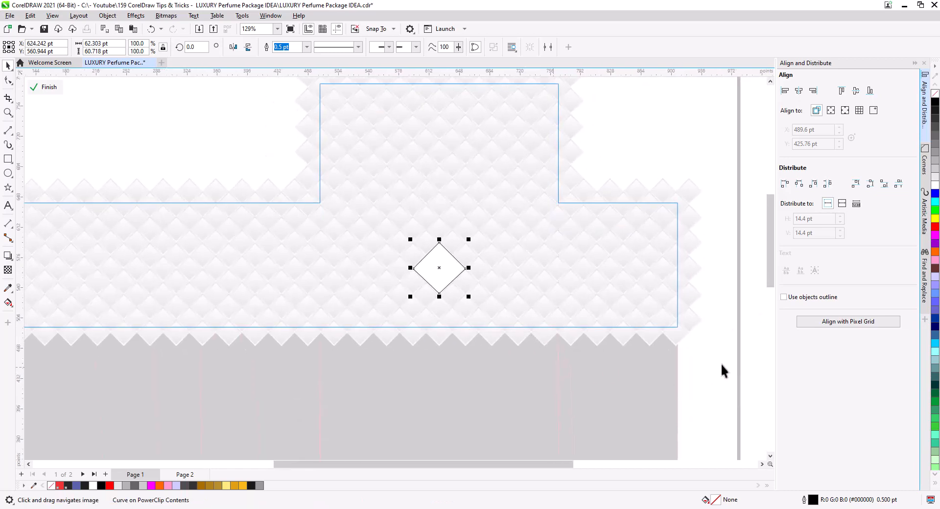
drag(727, 364, 412, 337)
drag(138, 278, 69, 285)
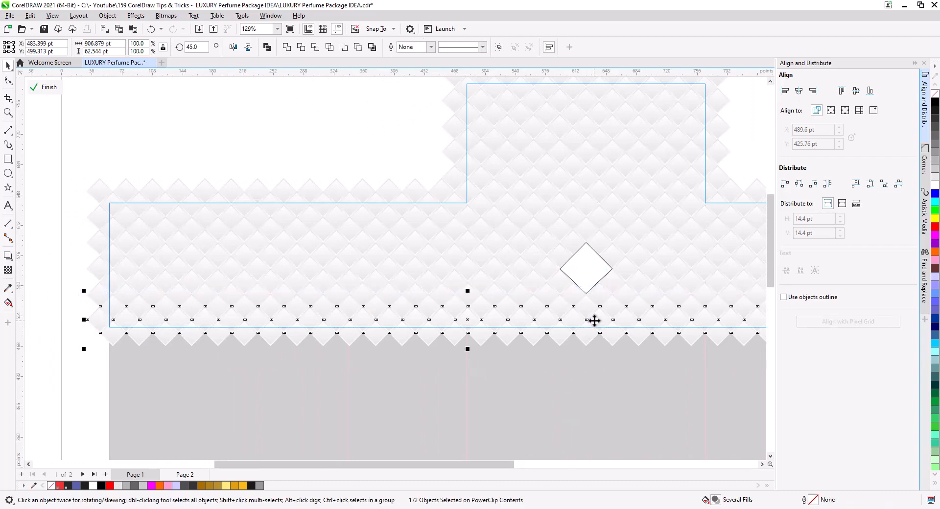
scroll(600, 321, up, 3)
scroll(540, 368, up, 4)
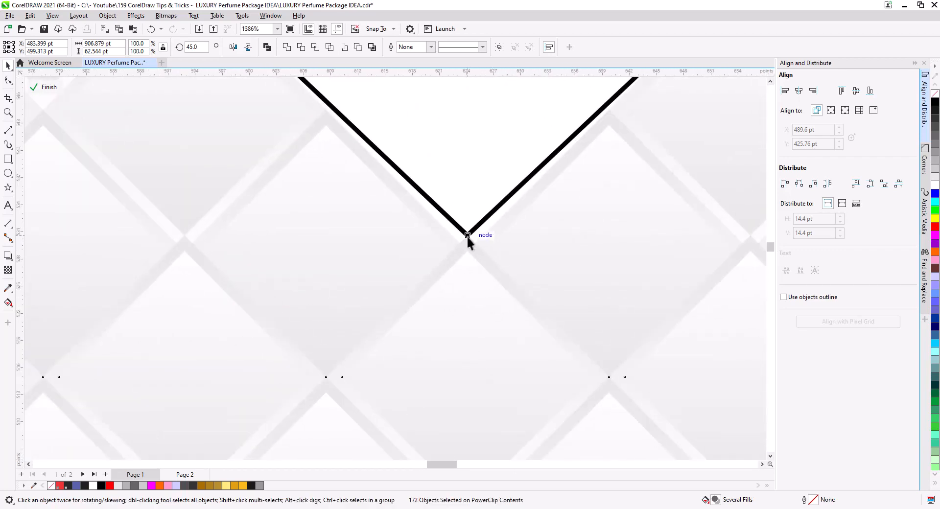
mouse_move(468, 236)
mouse_down()
mouse_move(472, 265)
mouse_move(468, 253)
mouse_up()
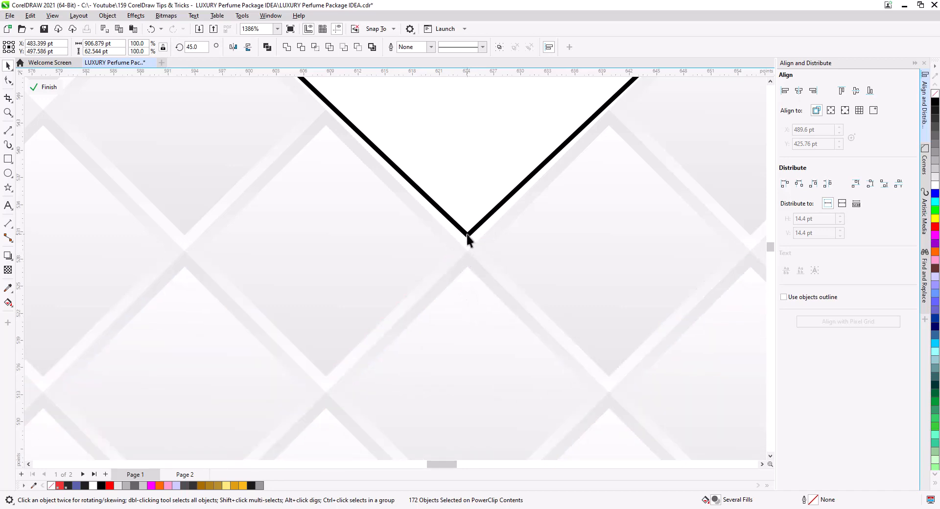
Select the diamond outline for node editing and refine its lowest node at the gap's bottom corner
click(468, 236)
click(8, 80)
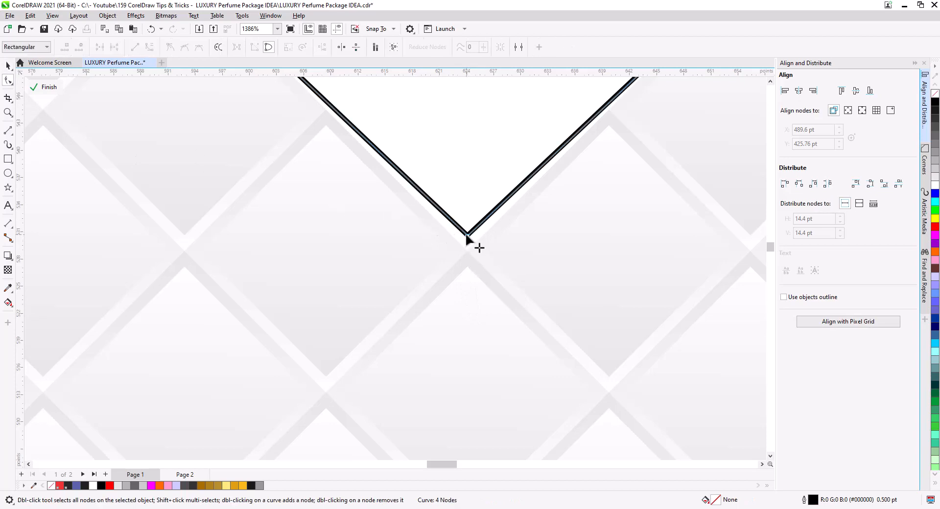
drag(467, 237, 485, 386)
scroll(441, 277, down, 2)
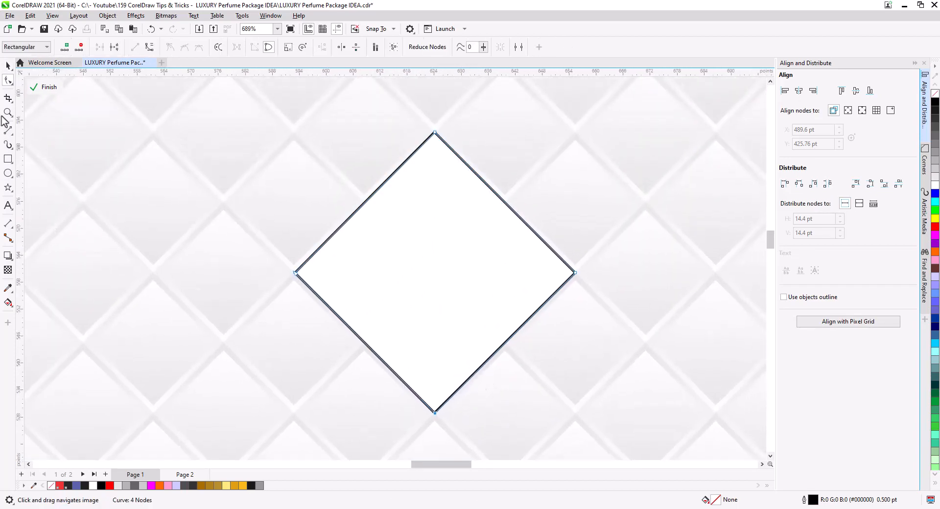
Set the outline width of the central diamond frame to 1.5 pt
click(8, 65)
scroll(405, 261, up, 1)
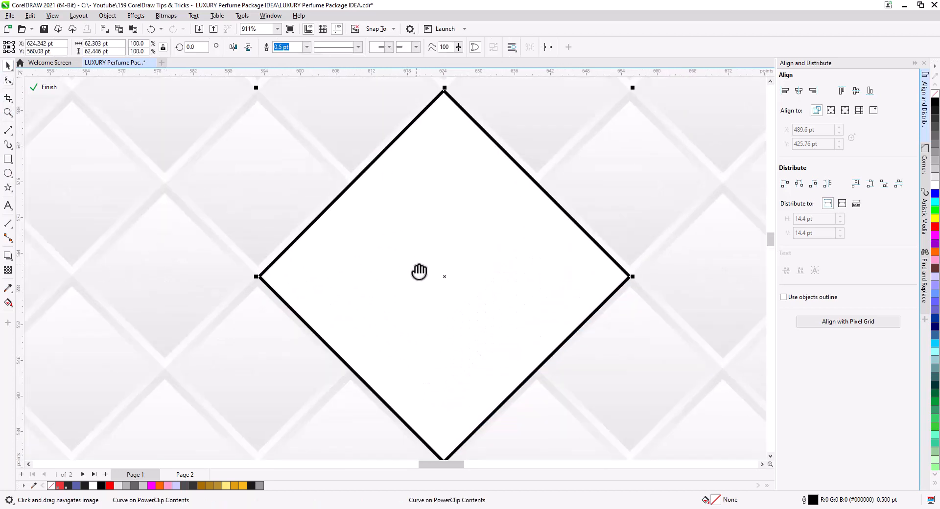
drag(420, 271, 414, 289)
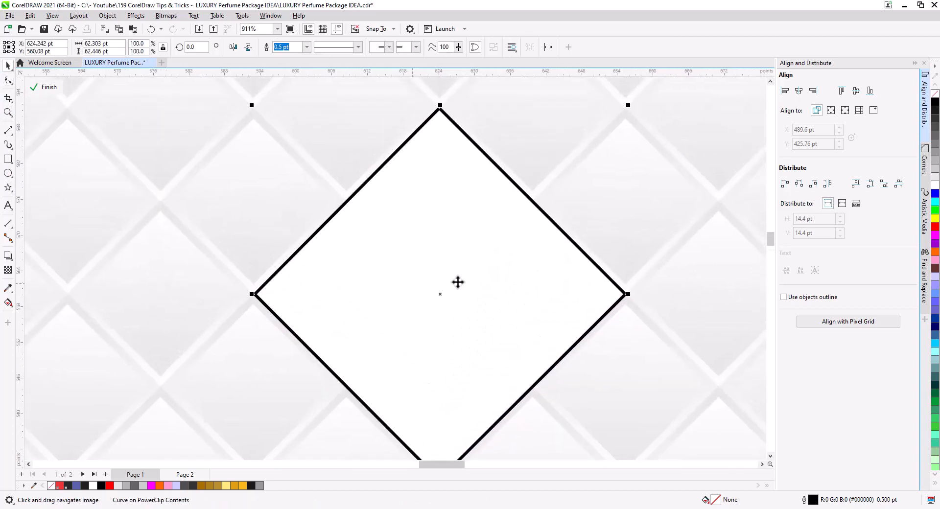
click(306, 47)
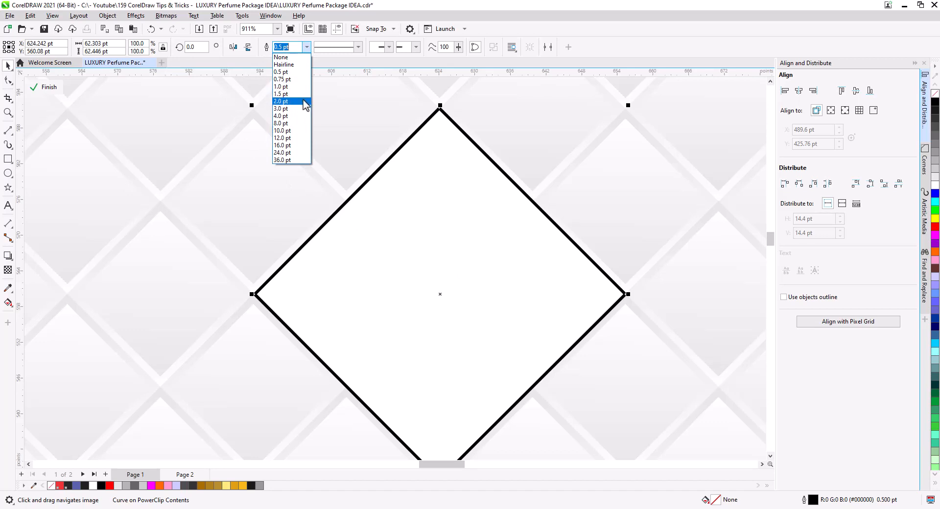
click(306, 102)
click(307, 46)
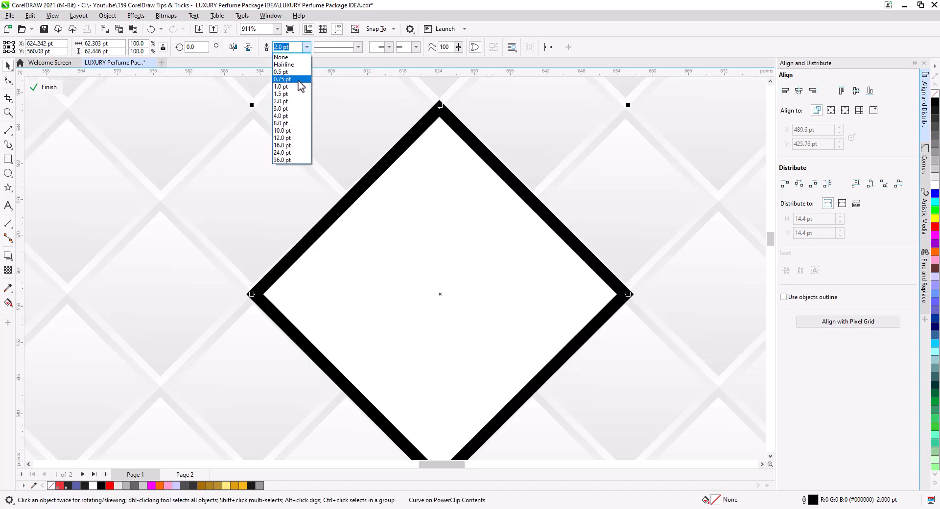
click(296, 94)
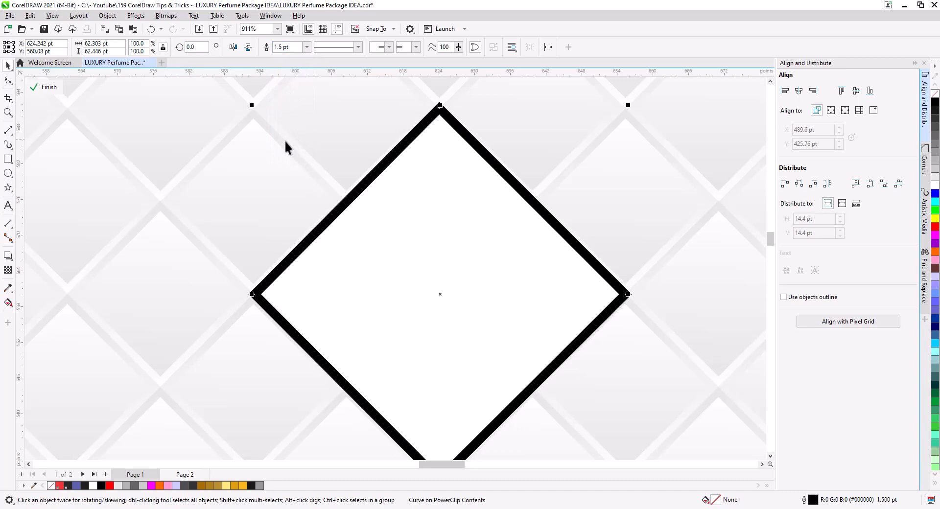
Convert the diamond frame to a 300 dpi RGB Color (24-bit) bitmap with anti-aliasing and a transparent background
click(166, 16)
click(196, 27)
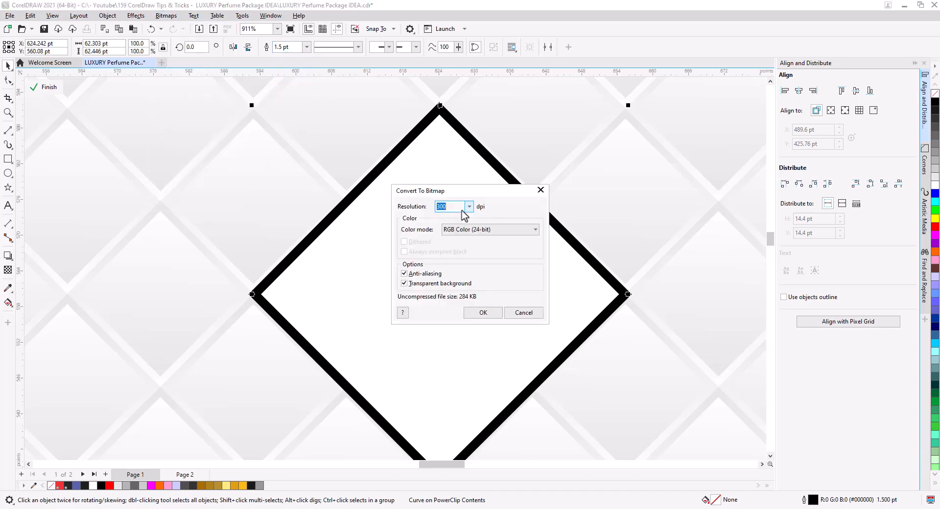
click(483, 313)
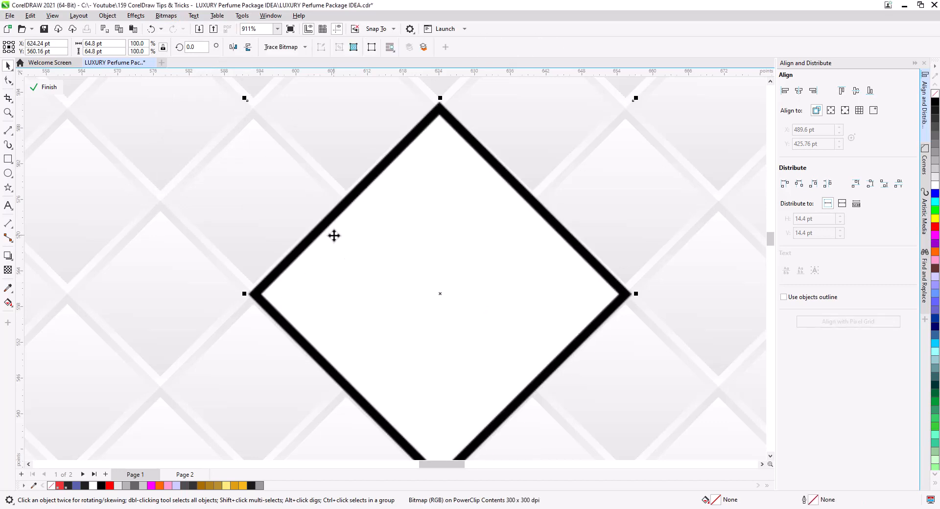
Apply a Gaussian Blur with a radius of 2.7 pixels to the diamond frame bitmap
click(136, 15)
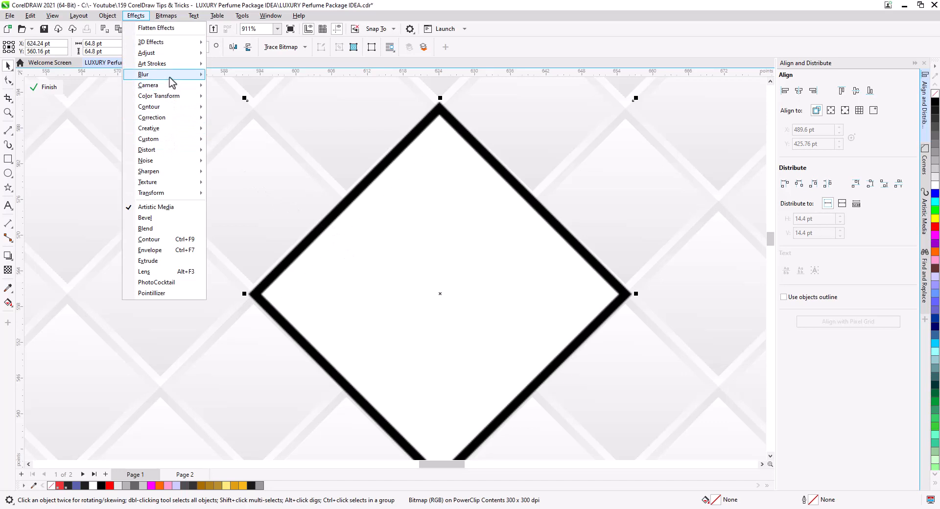
mouse_move(169, 74)
click(254, 97)
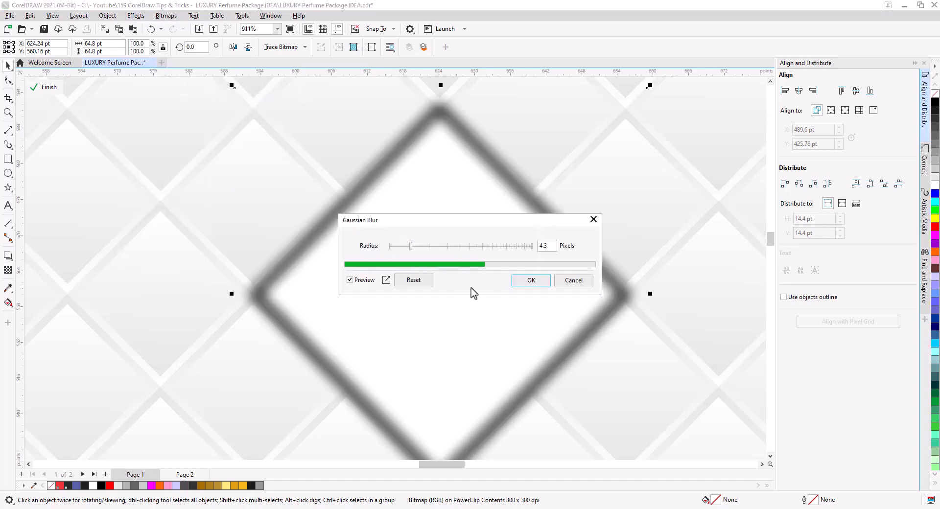
drag(439, 230, 498, 280)
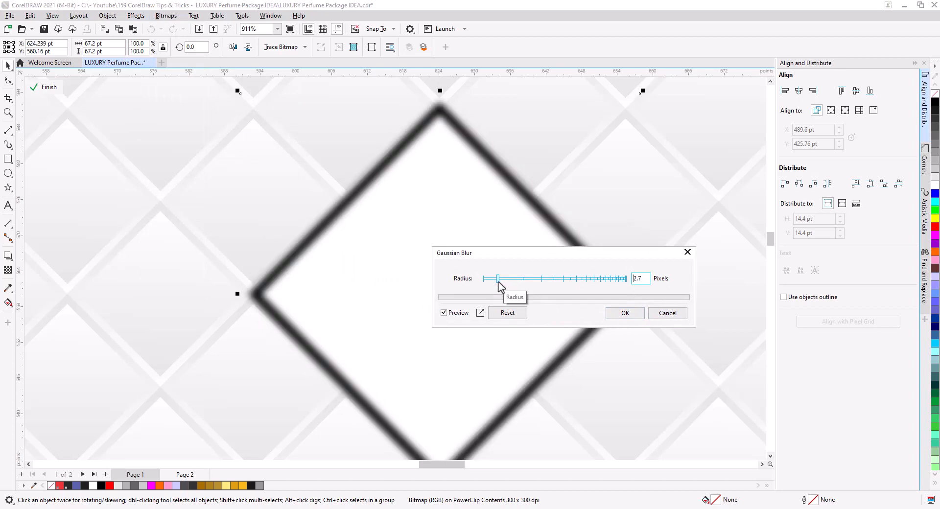
click(625, 314)
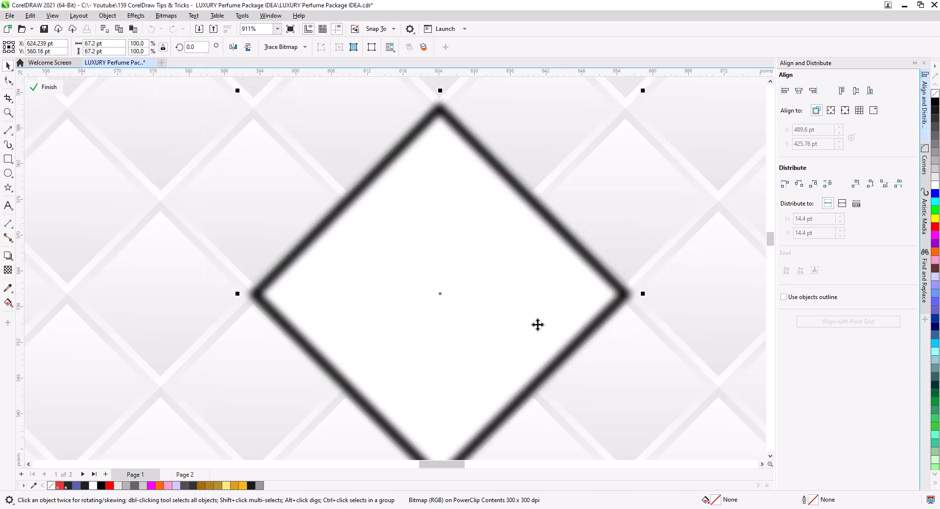
Send the blurred frame behind the surrounding diamonds, enlarge it slightly, and finish editing the clipped contents
scroll(537, 325, down, 1)
drag(531, 350, 505, 284)
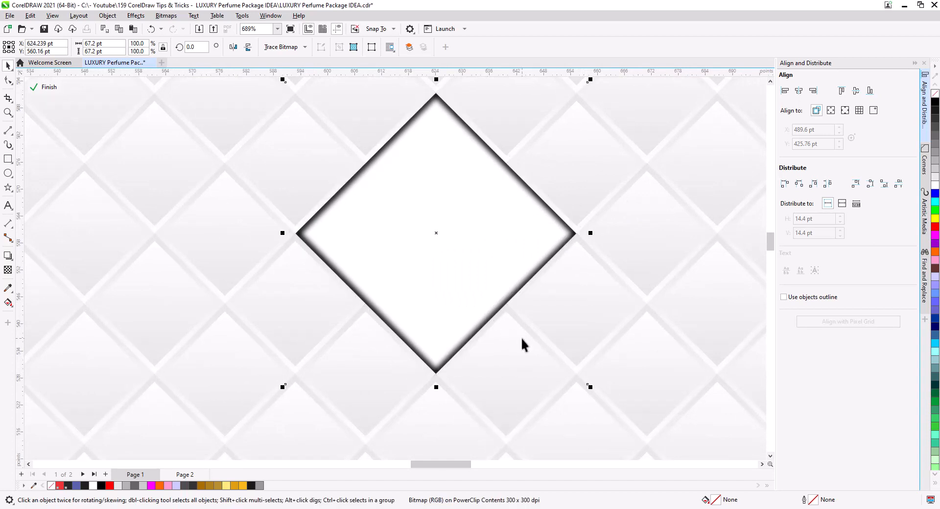
drag(590, 386, 594, 390)
drag(594, 391, 593, 391)
click(49, 85)
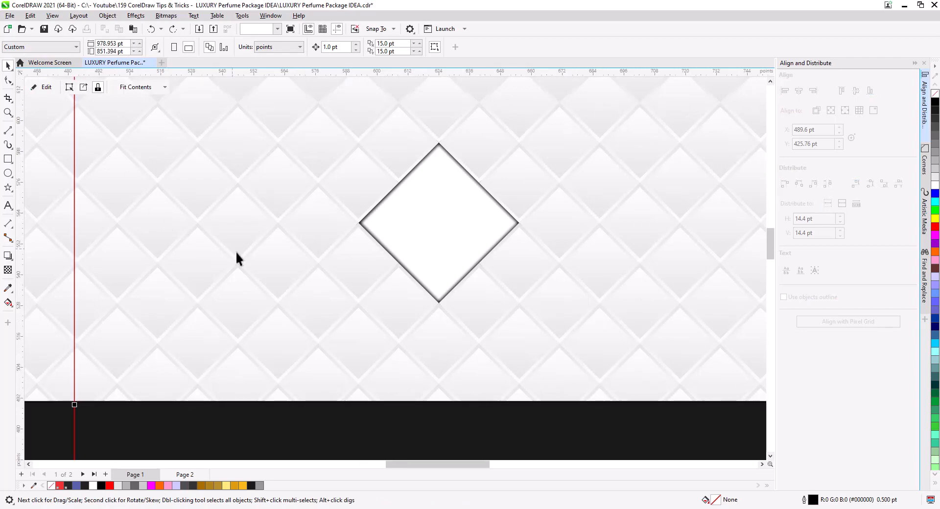
Extend the black lower shape's upper nodes up to the top edge of the patterned band across all four panels
scroll(480, 354, down, 3)
scroll(489, 406, down, 2)
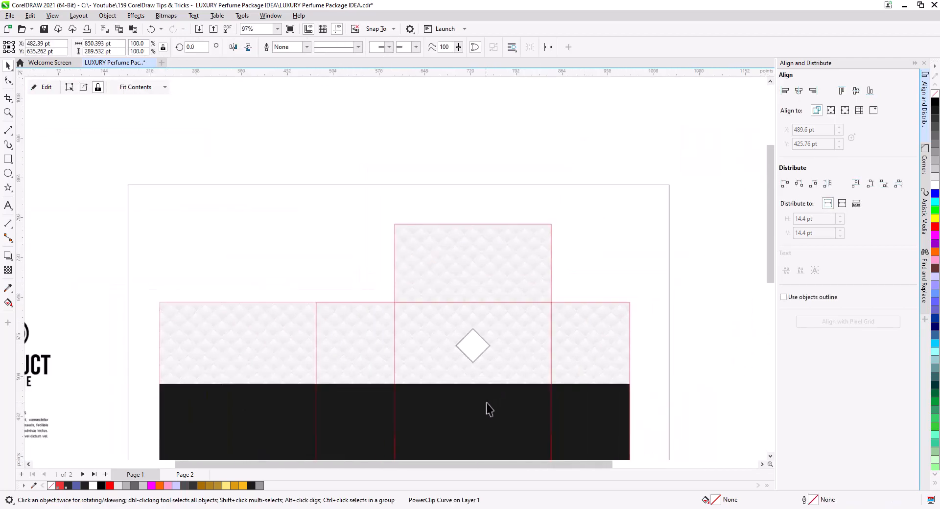
drag(500, 414, 497, 314)
click(490, 343)
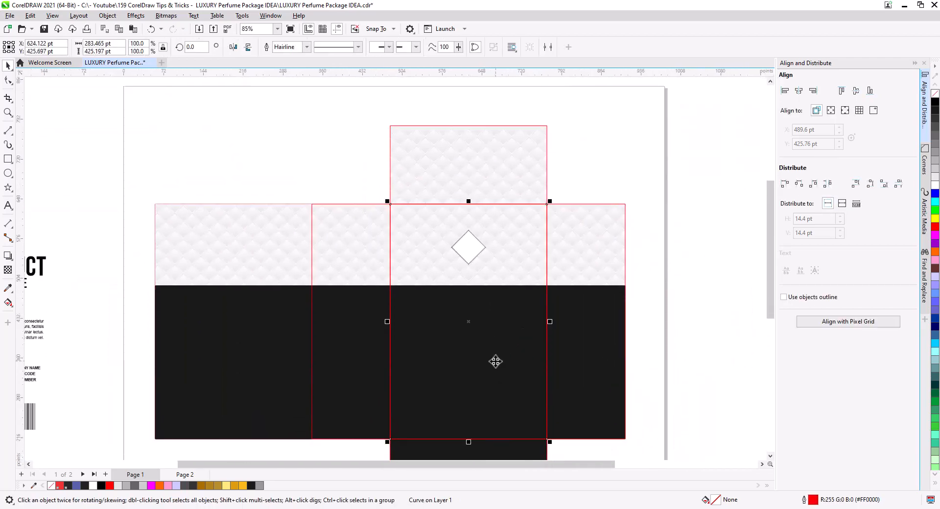
click(239, 354)
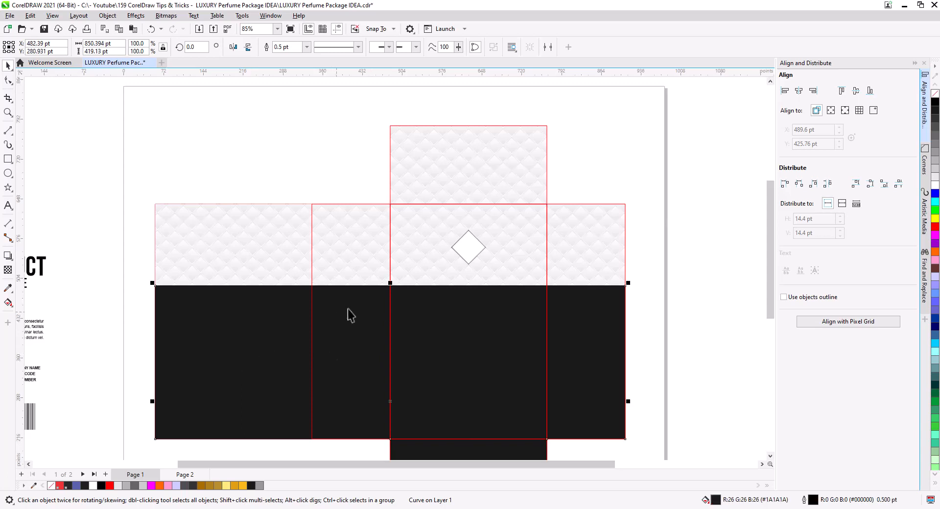
click(8, 80)
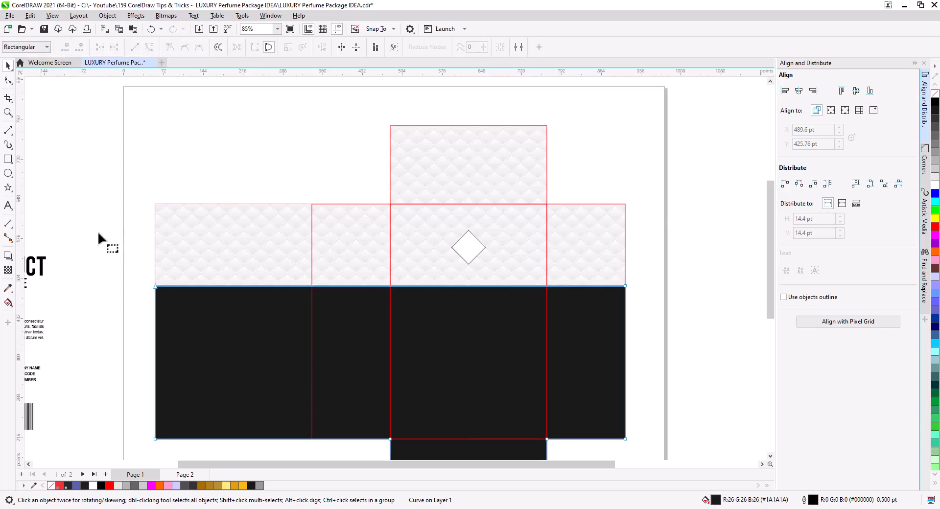
drag(126, 252, 625, 204)
click(8, 65)
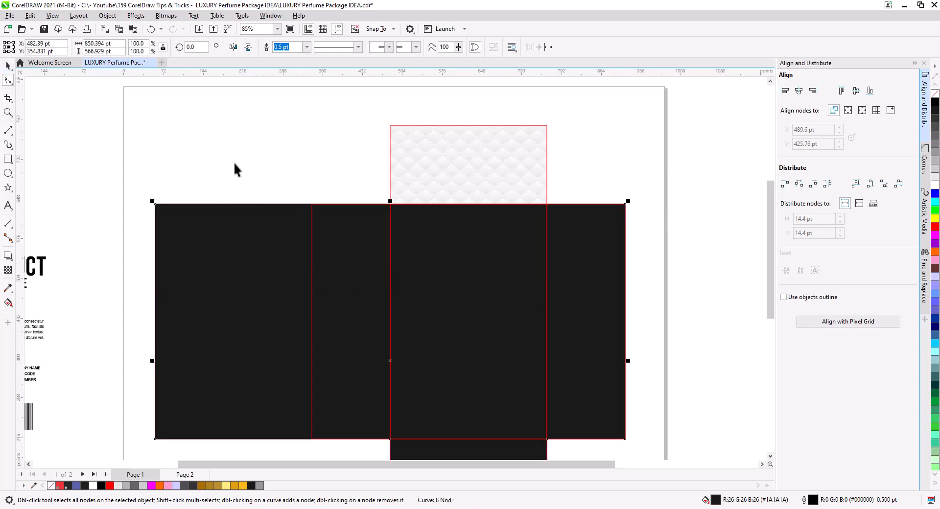
Send the extended black shape behind the diamond pattern
right_click(223, 259)
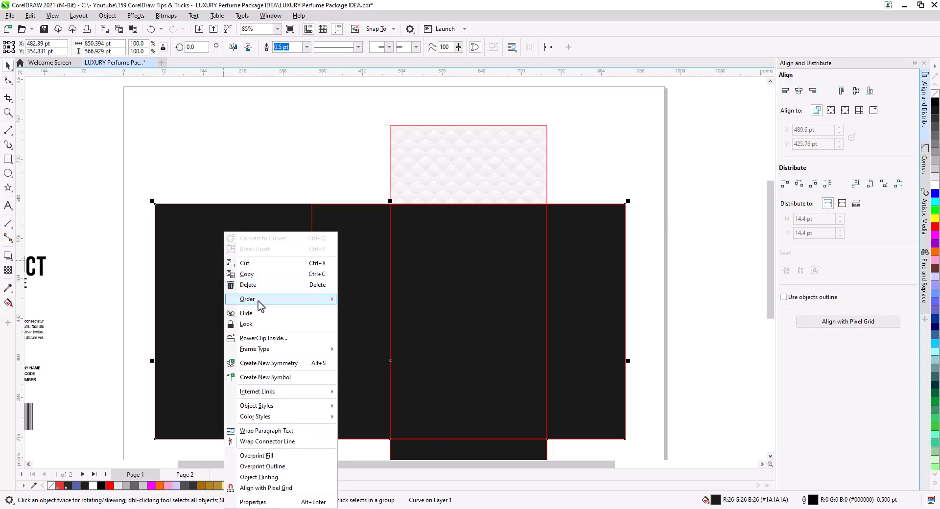
mouse_move(259, 304)
click(375, 313)
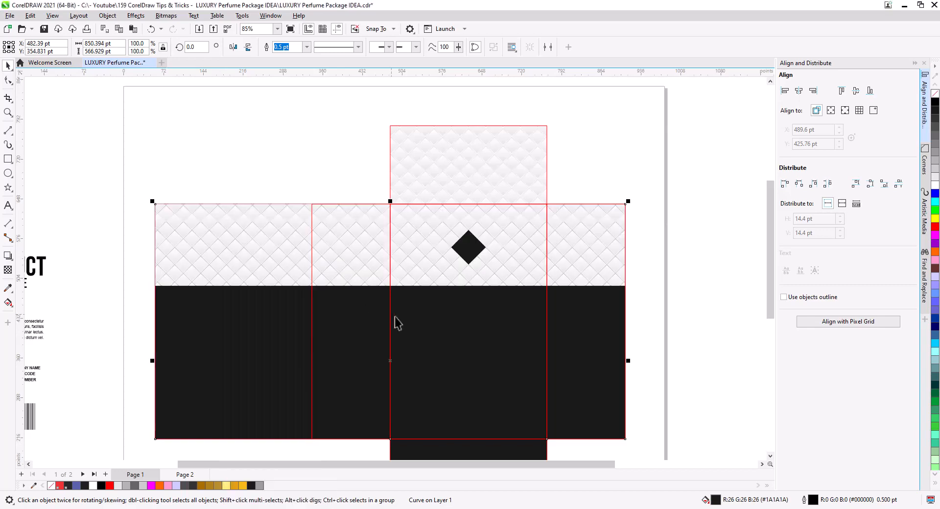
click(687, 323)
Fill the black background shape with 80% Black (#333333) and inspect the central diamond and pattern gaps
drag(456, 242, 480, 195)
click(299, 309)
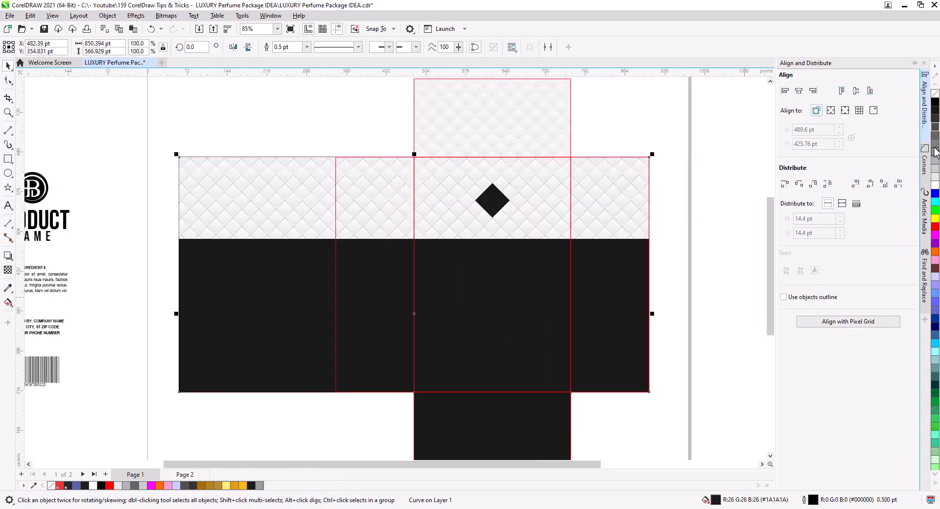
click(936, 128)
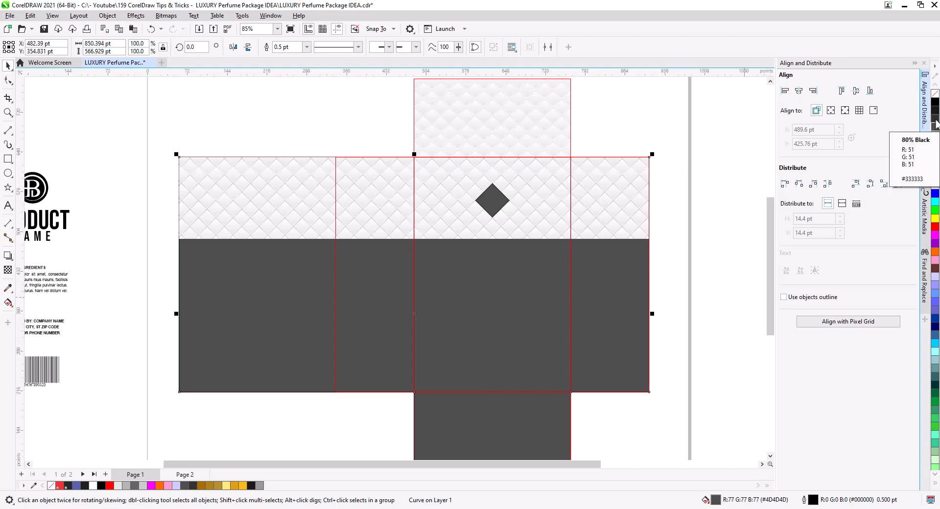
click(935, 120)
click(669, 253)
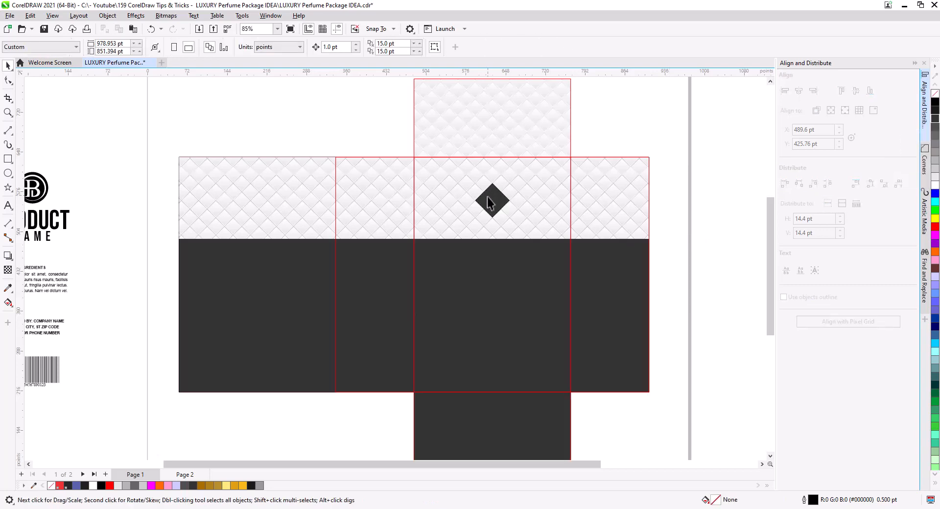
scroll(489, 199, up, 2)
scroll(498, 212, up, 2)
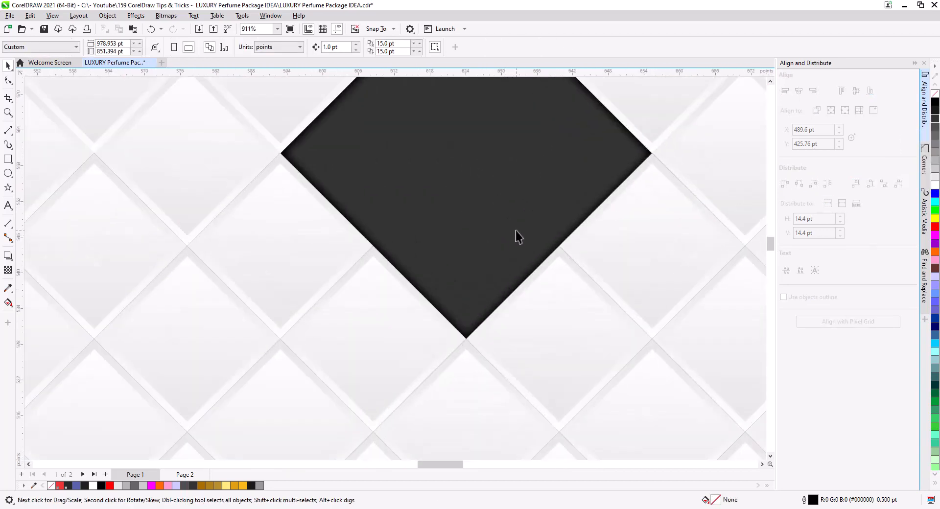
scroll(516, 229, down, 4)
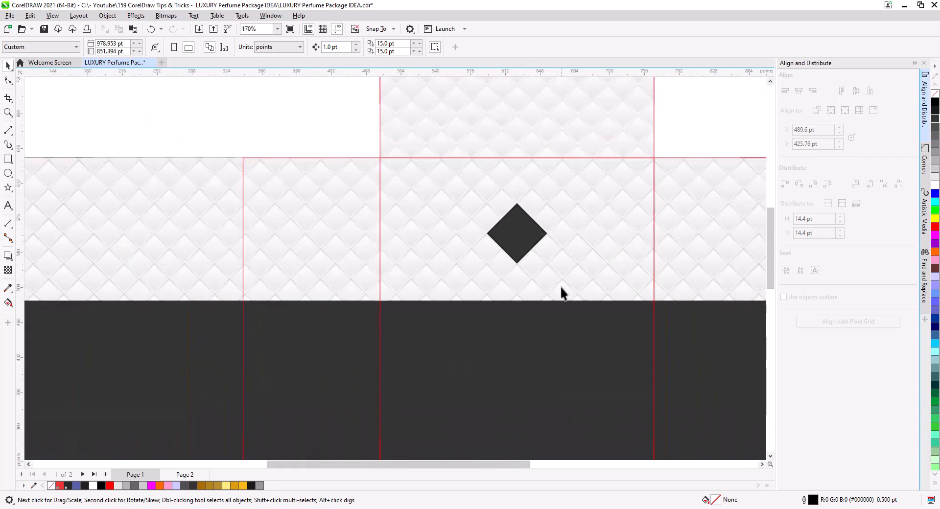
scroll(561, 289, down, 2)
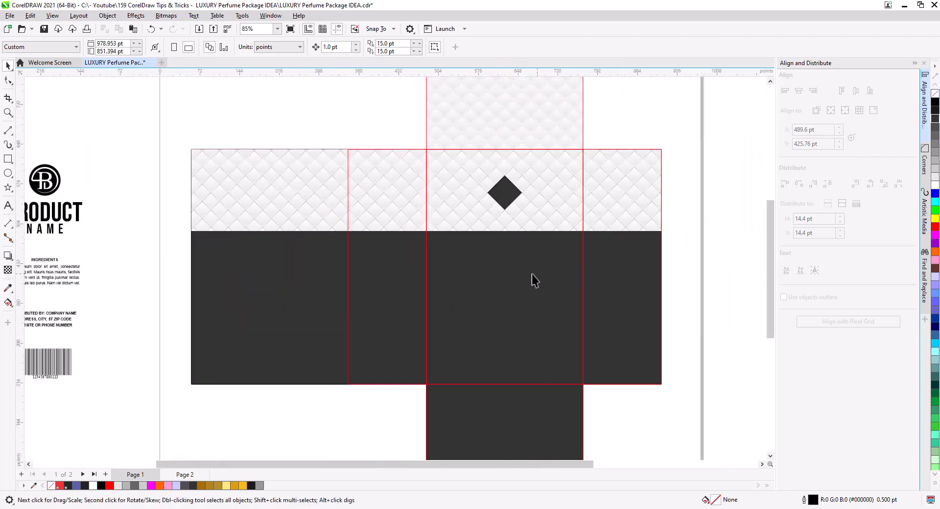
Group the logo with the product name and place the group on the dark area below the central diamond
drag(532, 275, 552, 261)
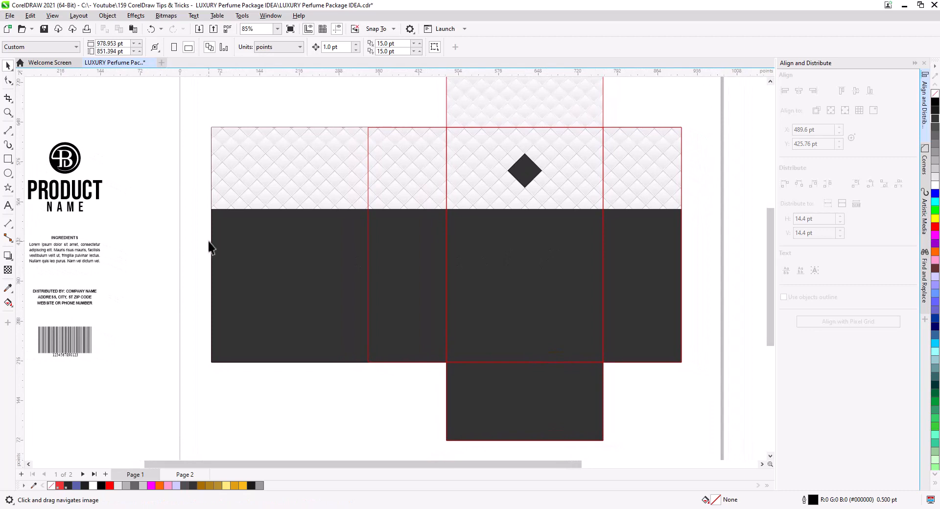
drag(209, 241, 225, 232)
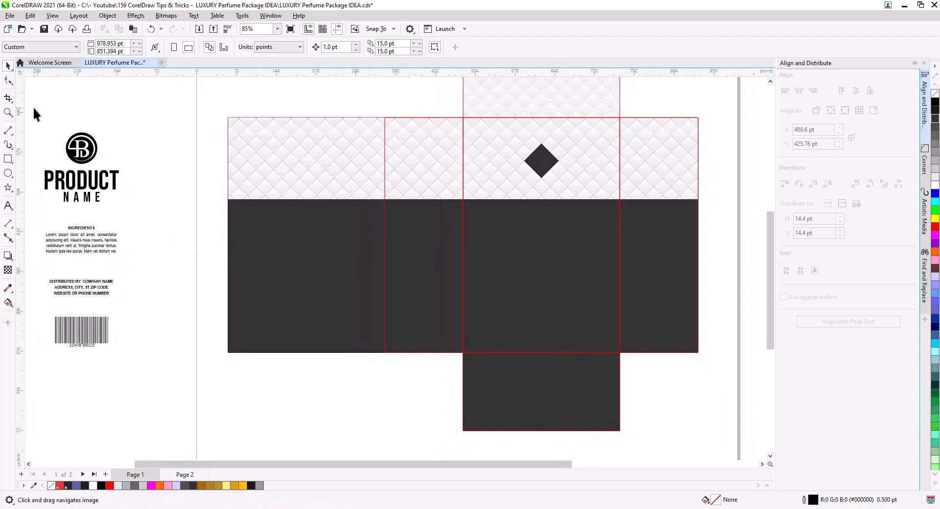
drag(158, 373, 157, 371)
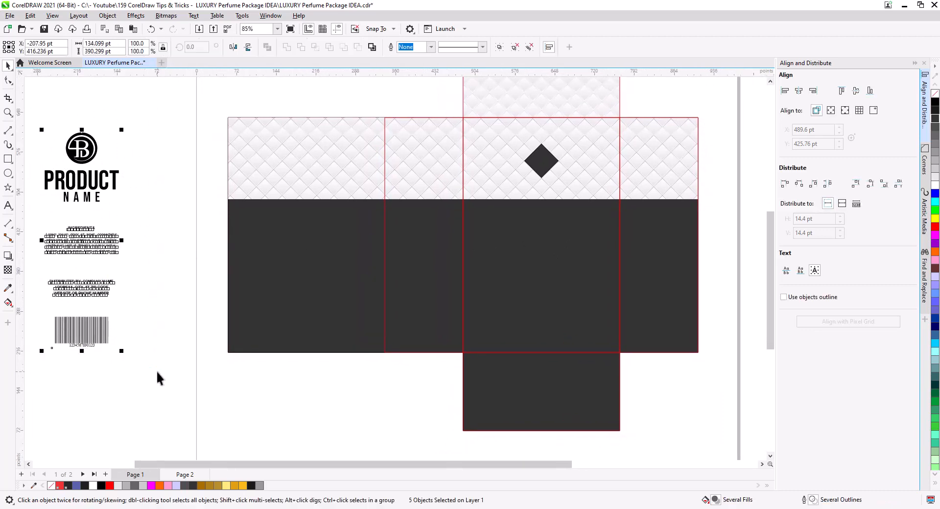
click(143, 283)
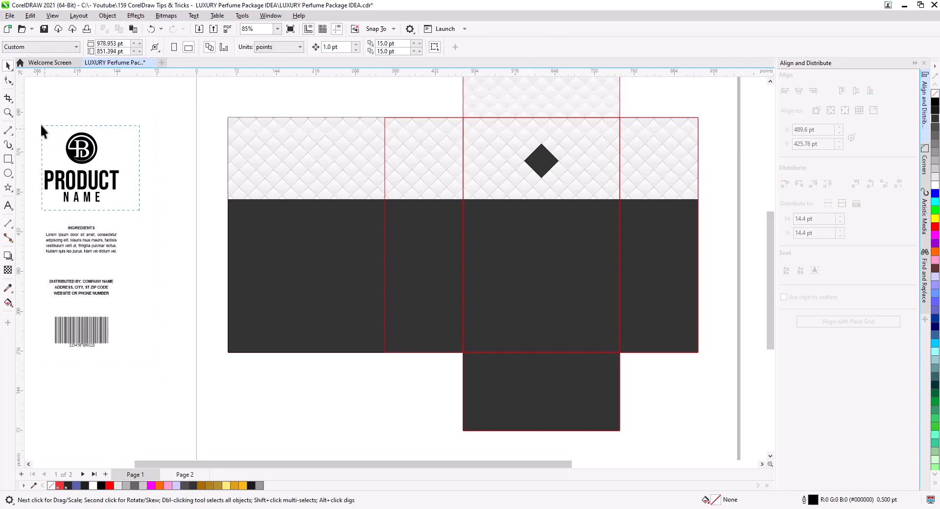
drag(41, 128, 41, 128)
drag(75, 161, 536, 239)
Centre the logo and product name group horizontally on the wide front panel and select only the group
drag(588, 294, 545, 308)
scroll(547, 310, up, 3)
shift+click(573, 321)
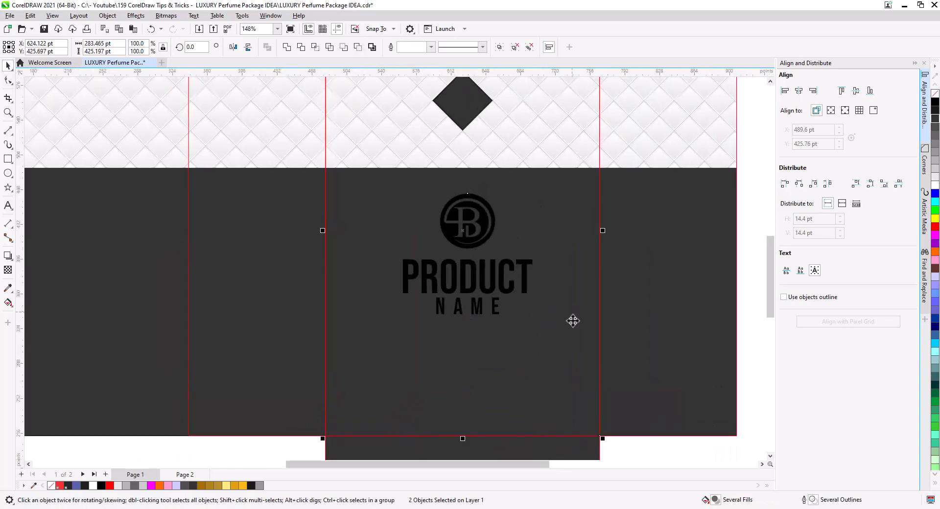
click(799, 91)
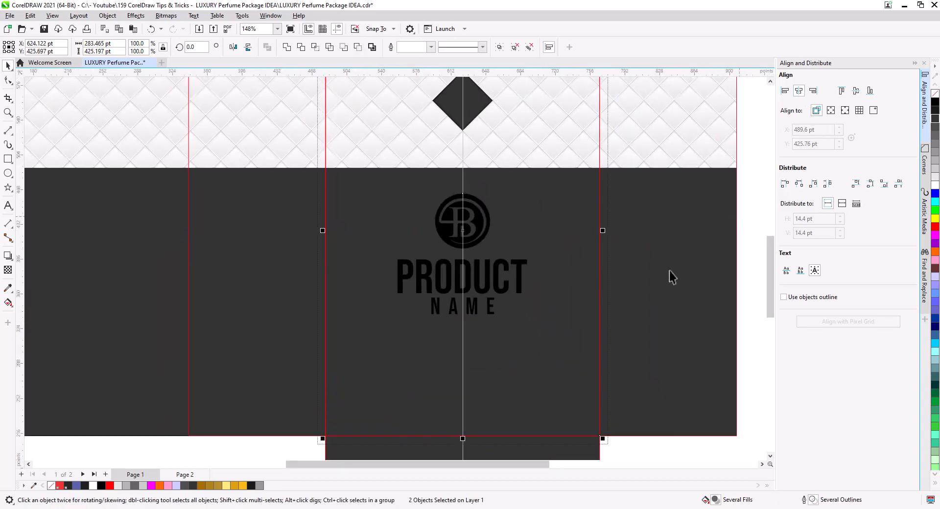
click(483, 240)
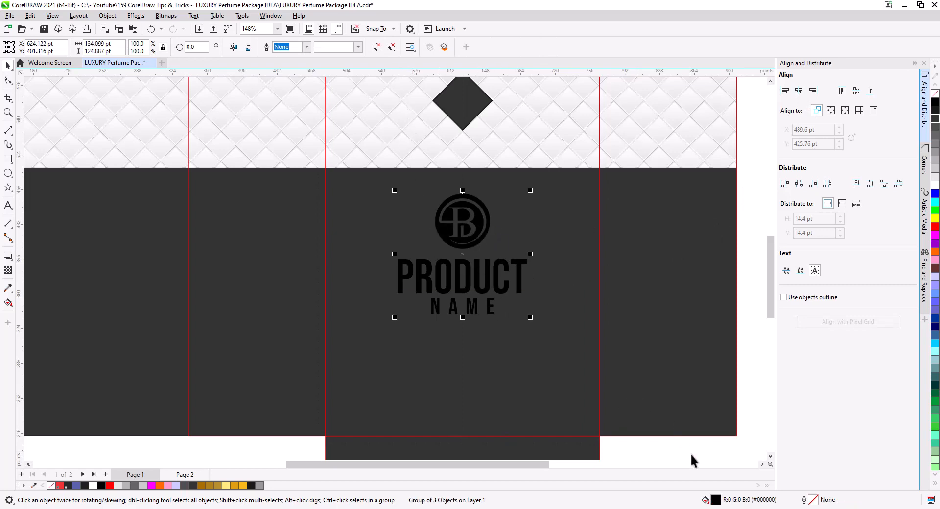
Switch the logo and product name group from uniform black to the gold fountain fill
double_click(715, 500)
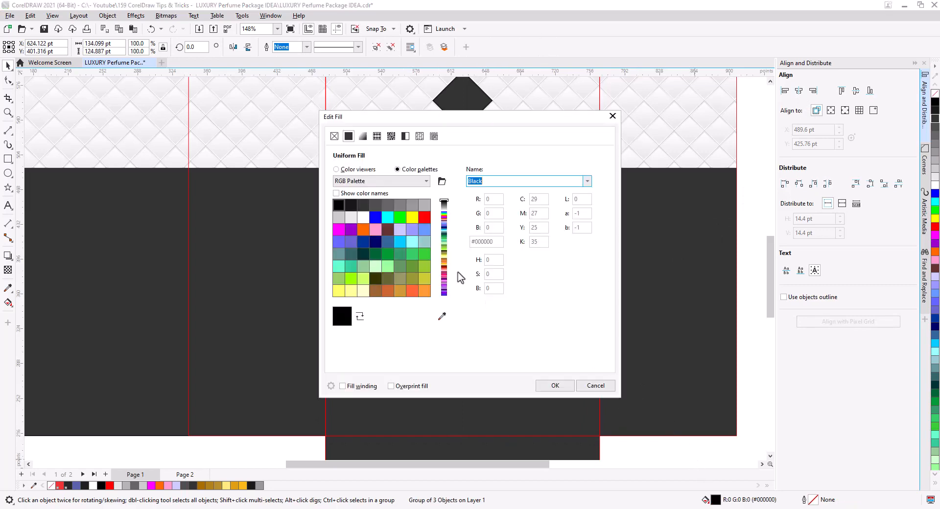
click(384, 181)
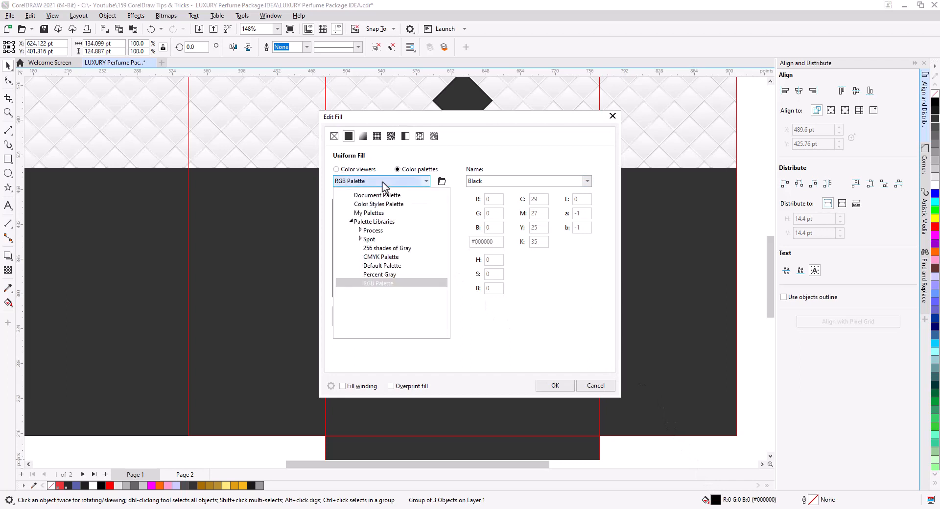
click(382, 182)
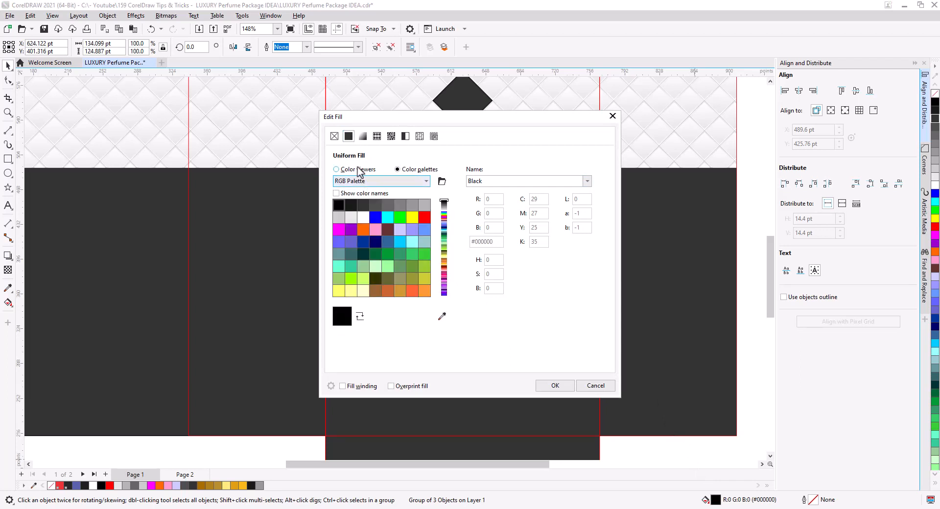
click(368, 169)
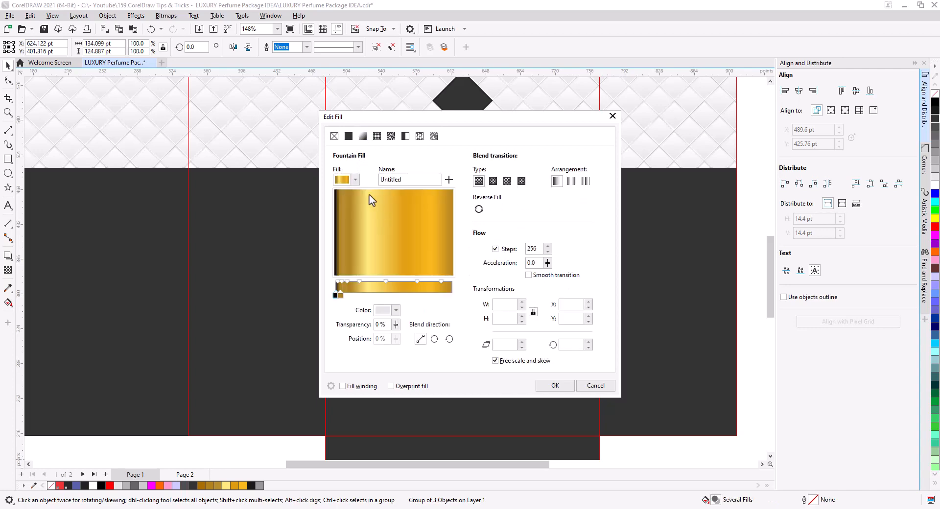
Replace the black start colour of the gold gradient with a light gold sampled from the gradient preview and apply the fill
click(336, 296)
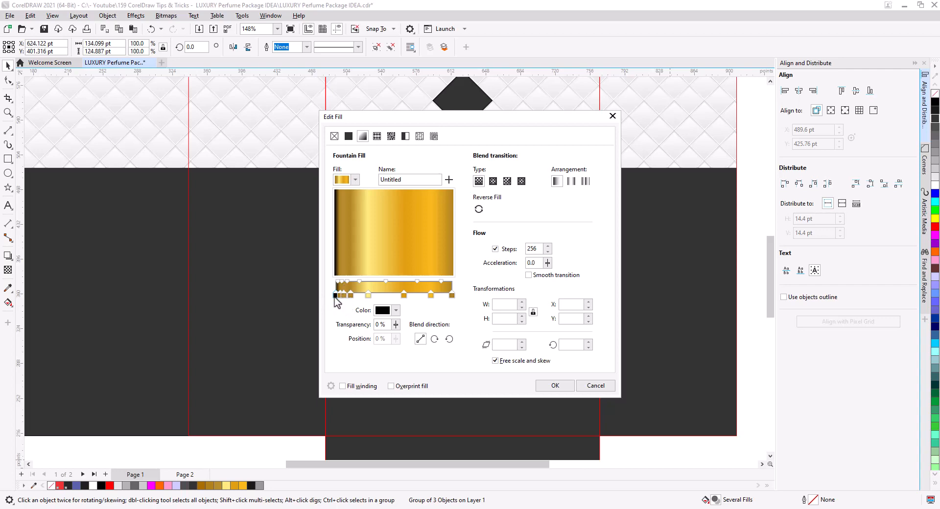
click(396, 311)
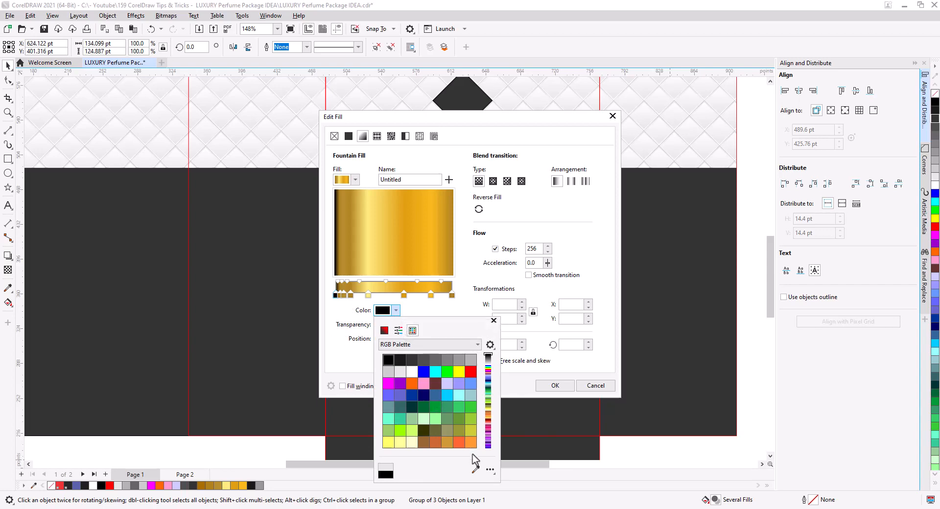
click(476, 471)
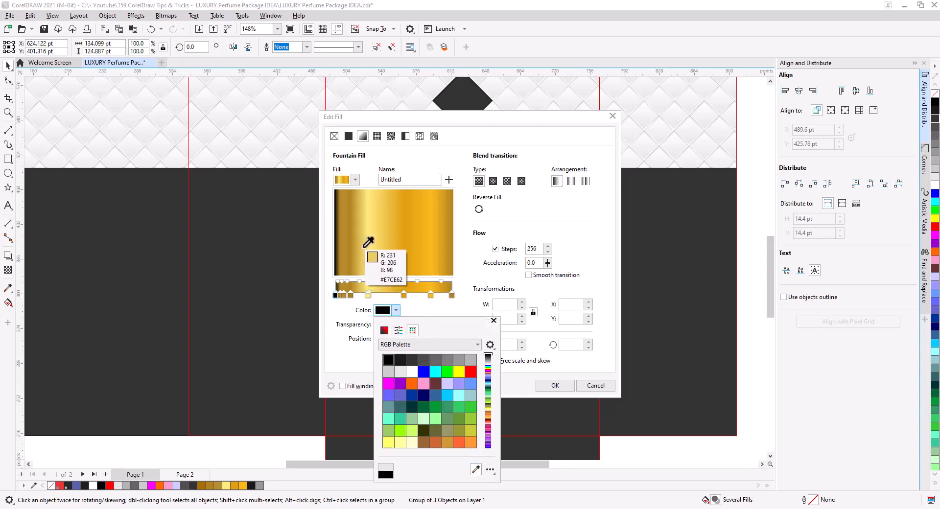
click(368, 242)
click(557, 386)
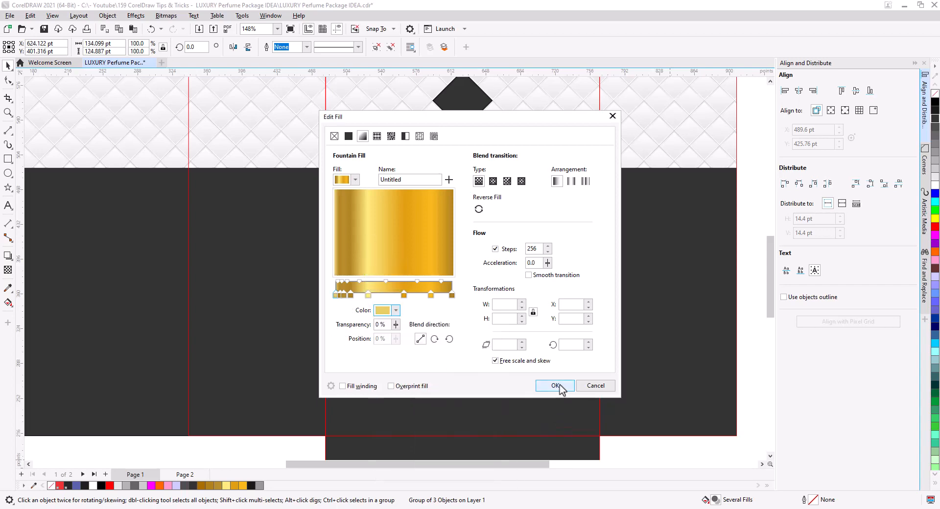
click(554, 385)
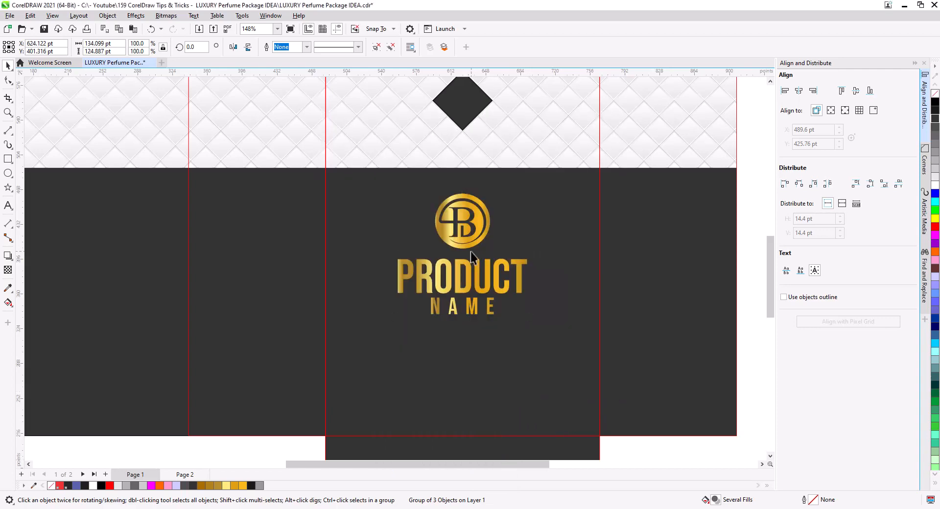
Copy only the circular gold logo straight up onto the diamond pattern beside the dark central diamond
scroll(471, 252, down, 3)
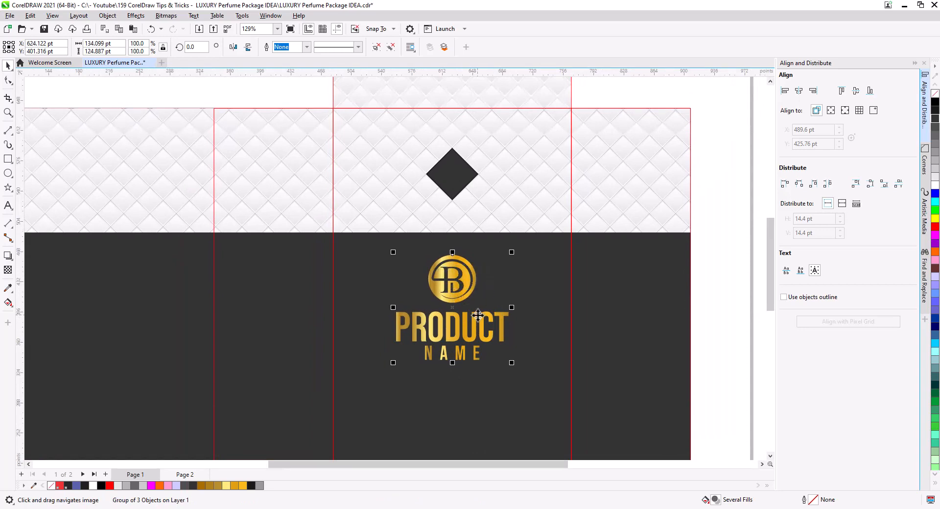
scroll(469, 294, up, 4)
scroll(469, 295, up, 2)
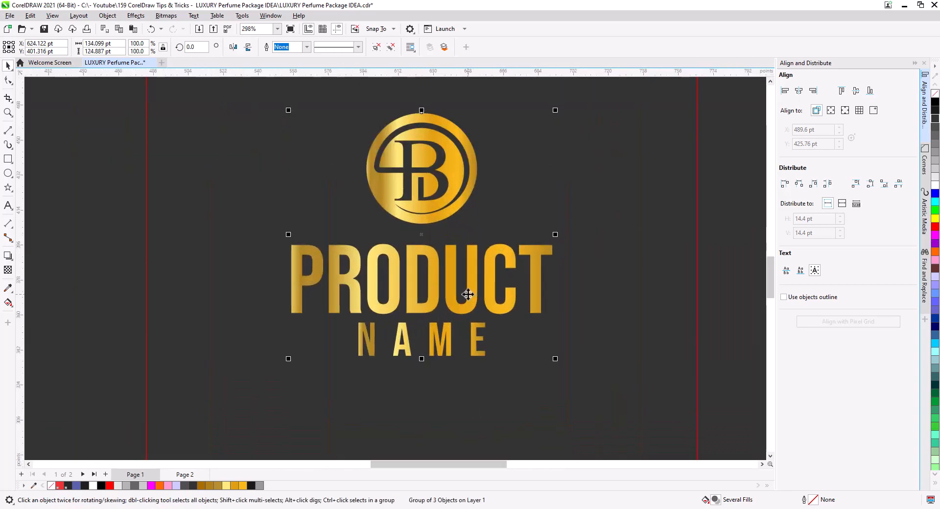
drag(468, 294, 510, 396)
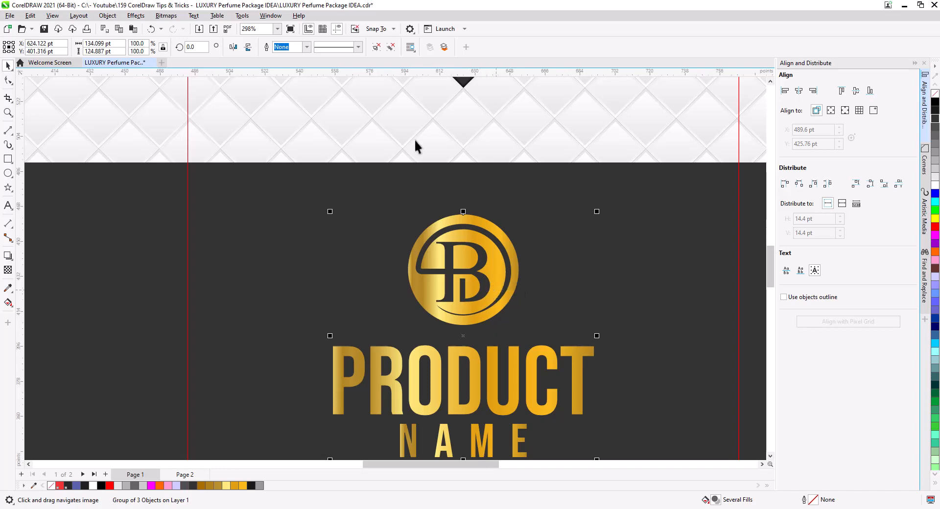
ctrl+click(491, 275)
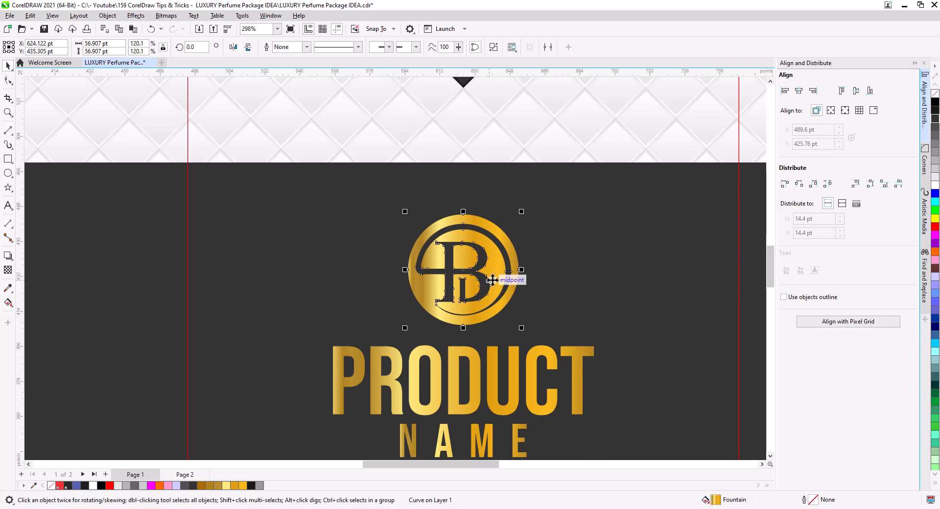
drag(492, 275, 487, 111)
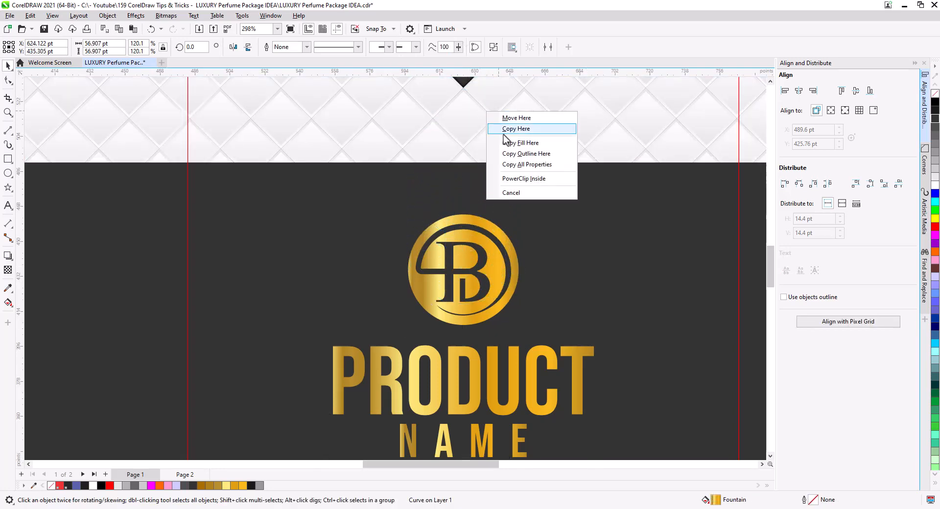
click(504, 130)
Select the logo and both product name lines on the dark area and group the three objects
scroll(540, 260, down, 1)
drag(547, 278, 524, 201)
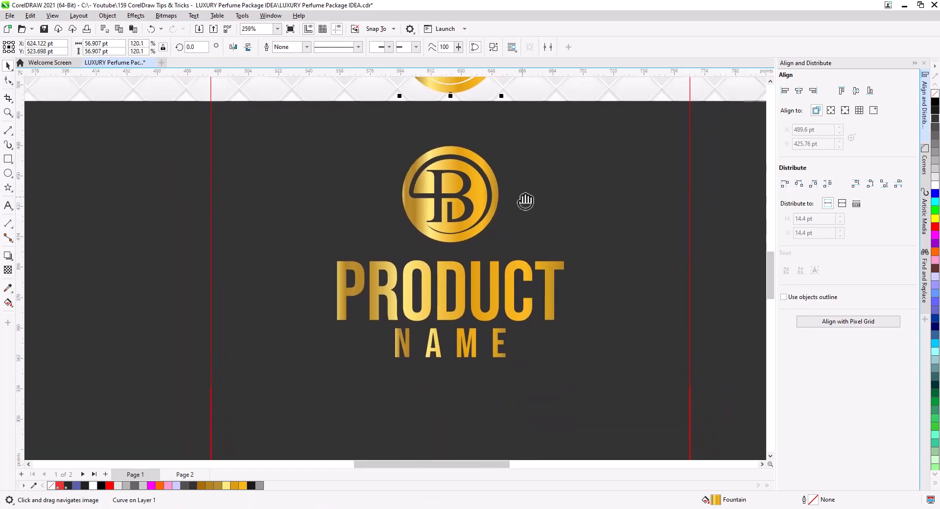
click(474, 186)
shift+click(495, 301)
shift+click(499, 350)
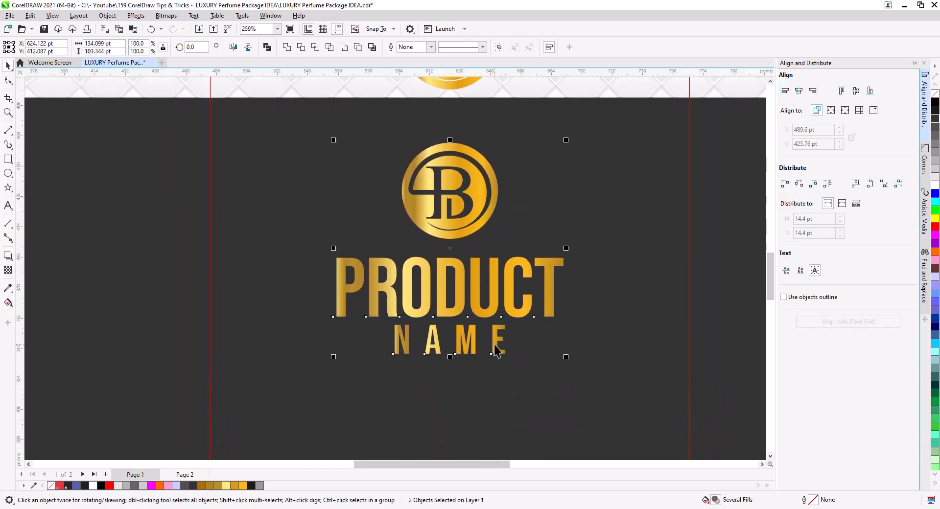
key(ctrl+z)
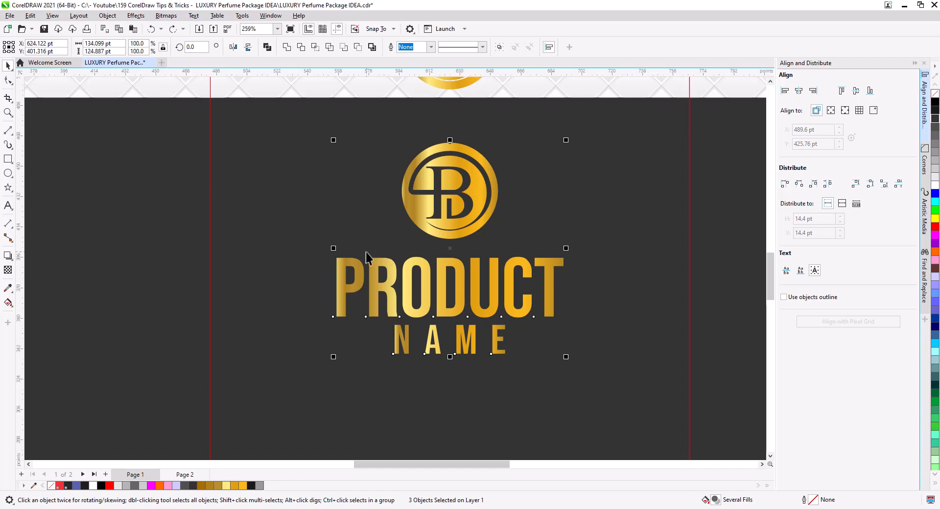
key(ctrl+g)
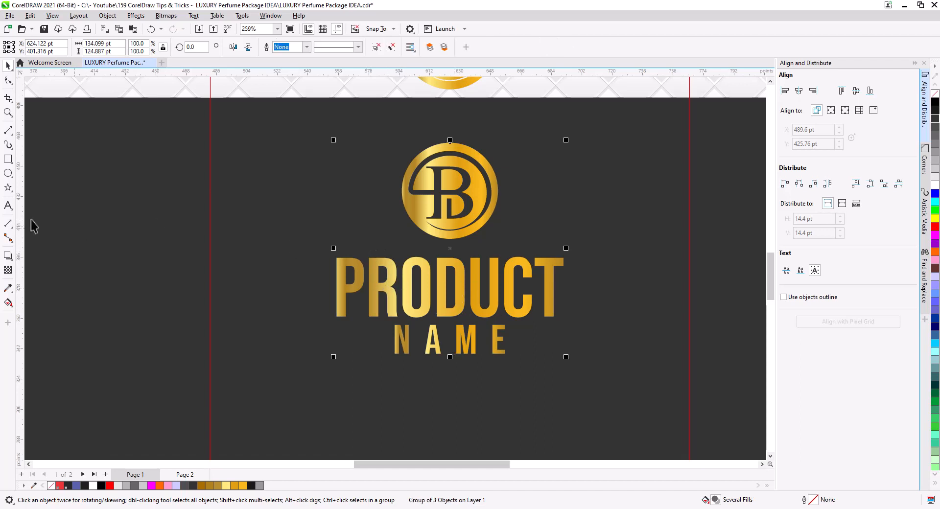
Add a drop shadow cast down and right to the logo and product name group, with opacity 100 and feathering 4
click(8, 255)
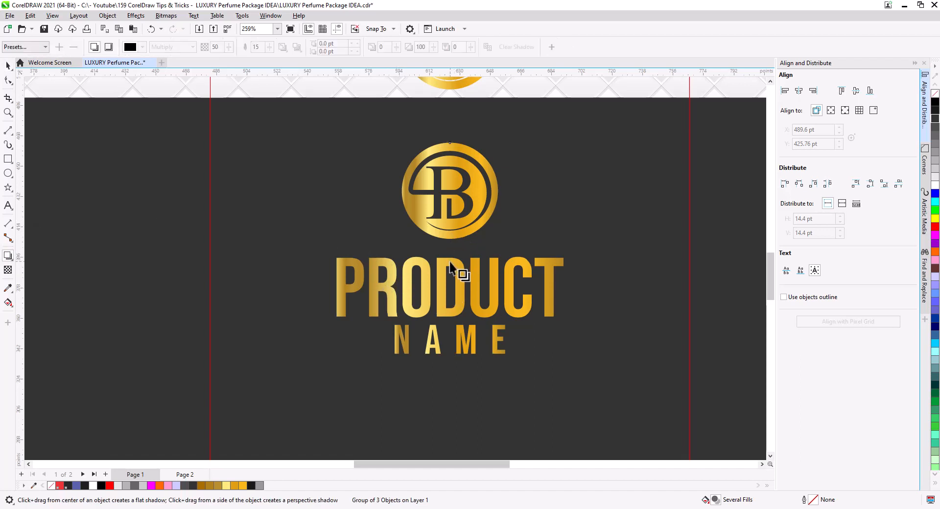
drag(450, 248, 502, 358)
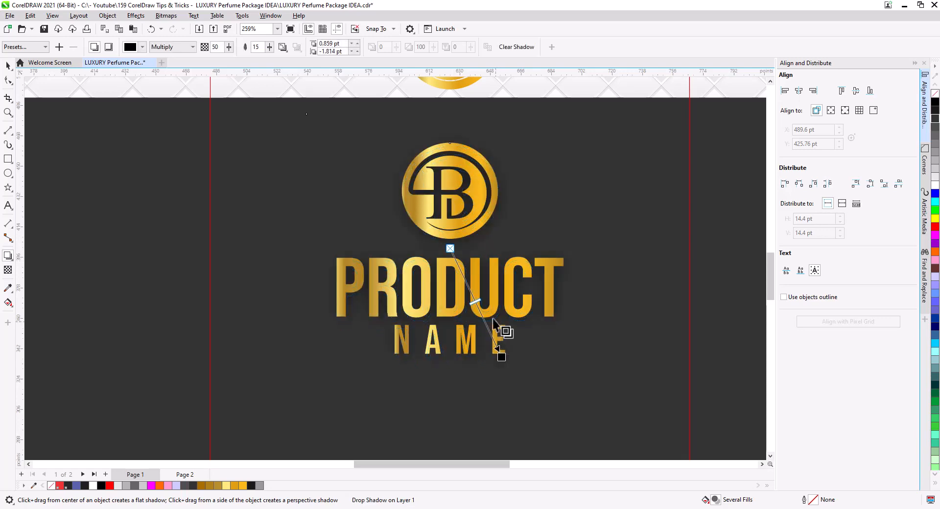
drag(476, 303, 532, 397)
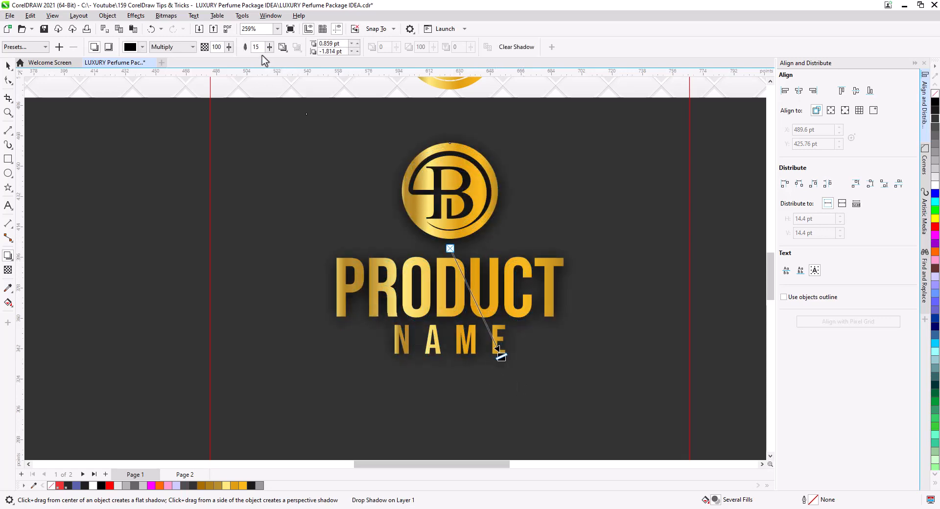
text(8)
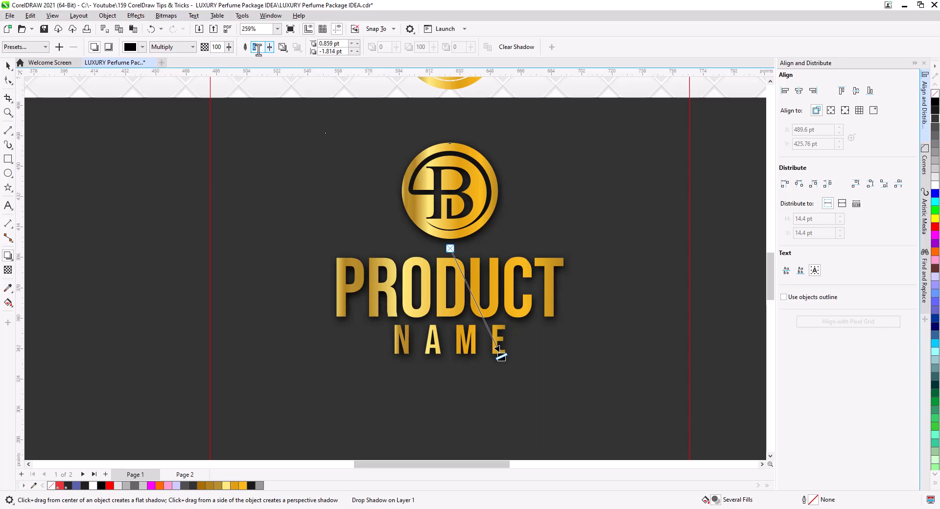
text(4)
key(Return)
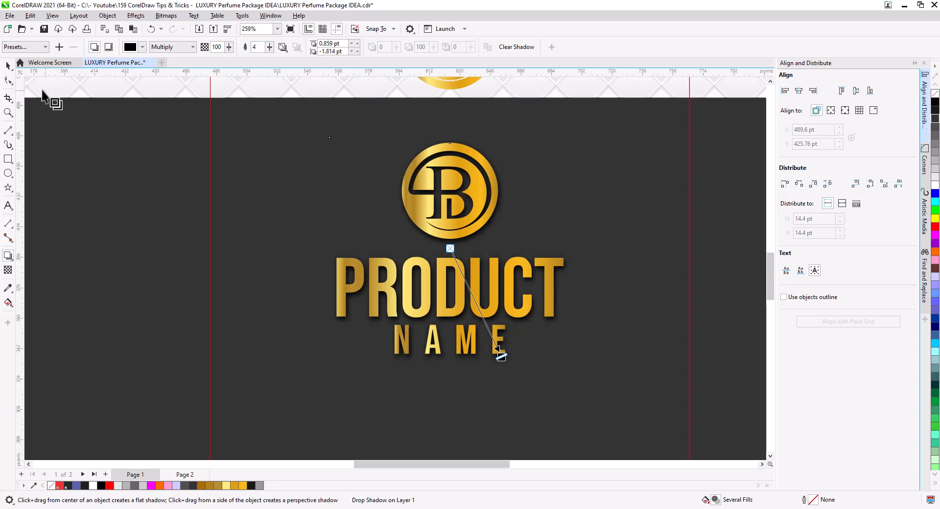
click(8, 65)
click(294, 253)
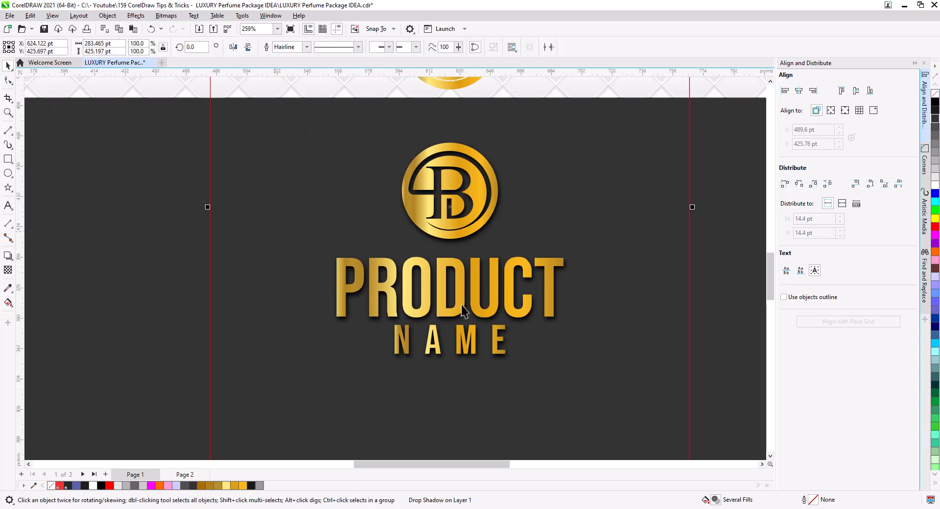
Place the copied logo in the middle of the dark central diamond and scale it down to about 34.6 pt wide
scroll(468, 308, down, 5)
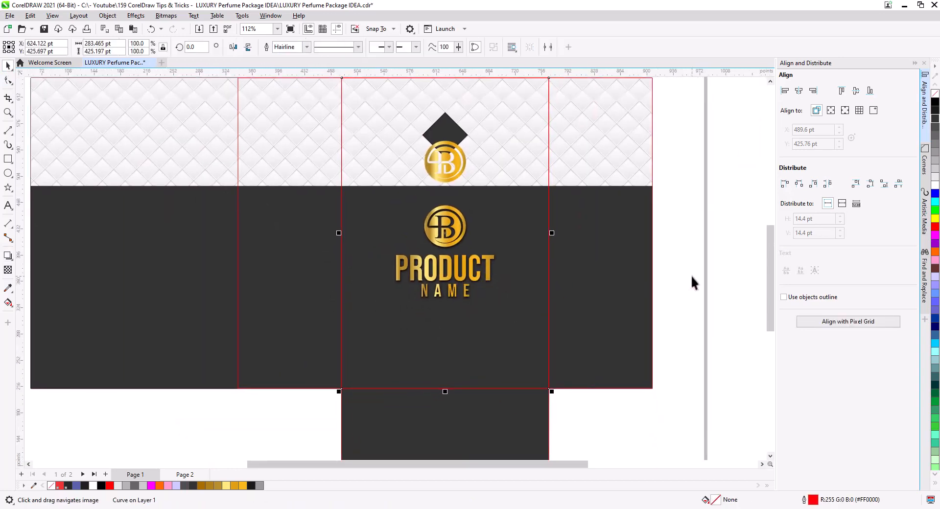
click(694, 283)
scroll(494, 241, up, 4)
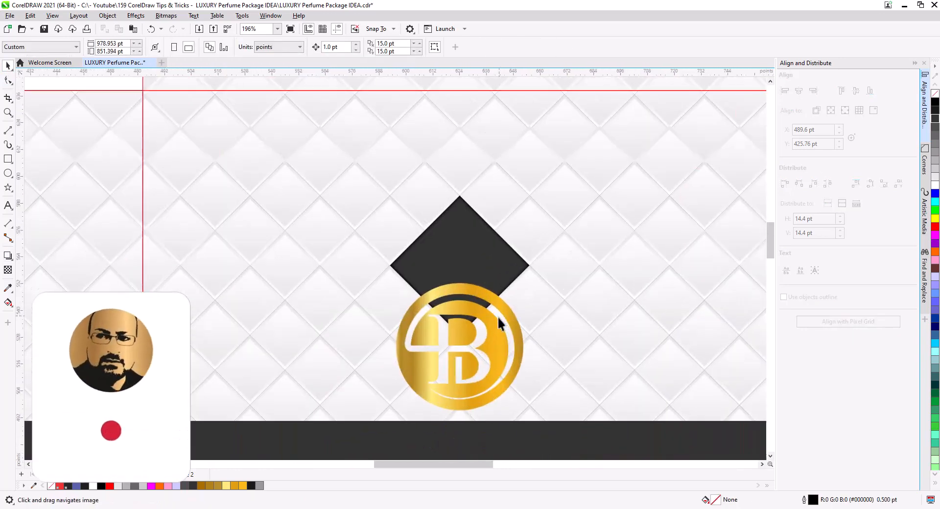
scroll(499, 323, up, 3)
drag(484, 345, 482, 230)
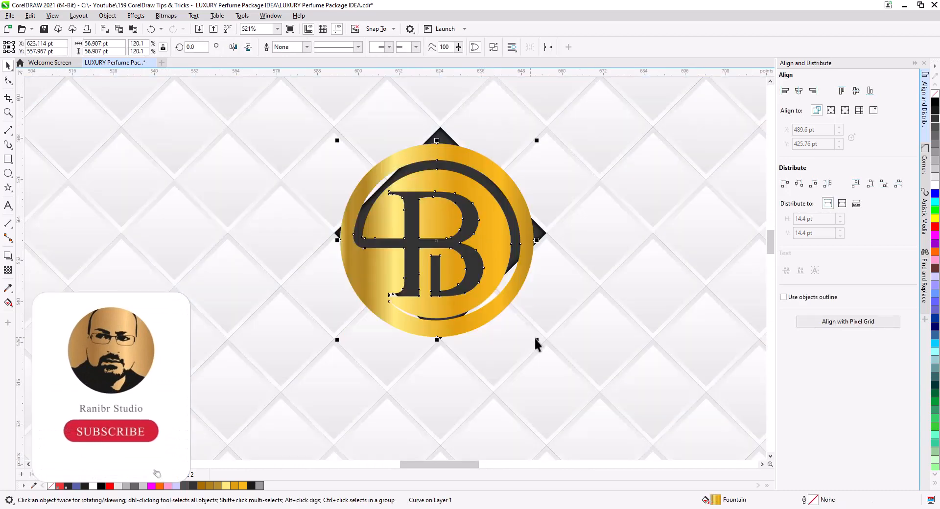
drag(538, 344, 496, 302)
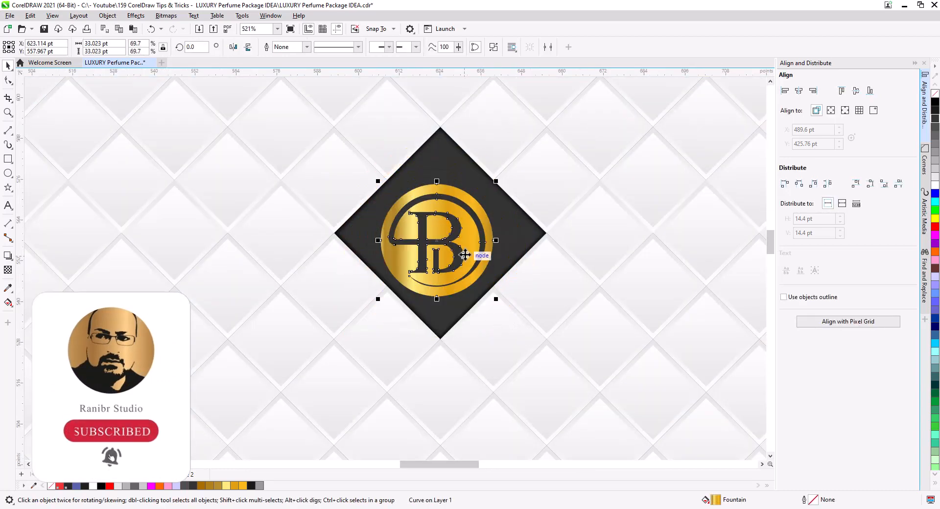
drag(464, 254, 468, 240)
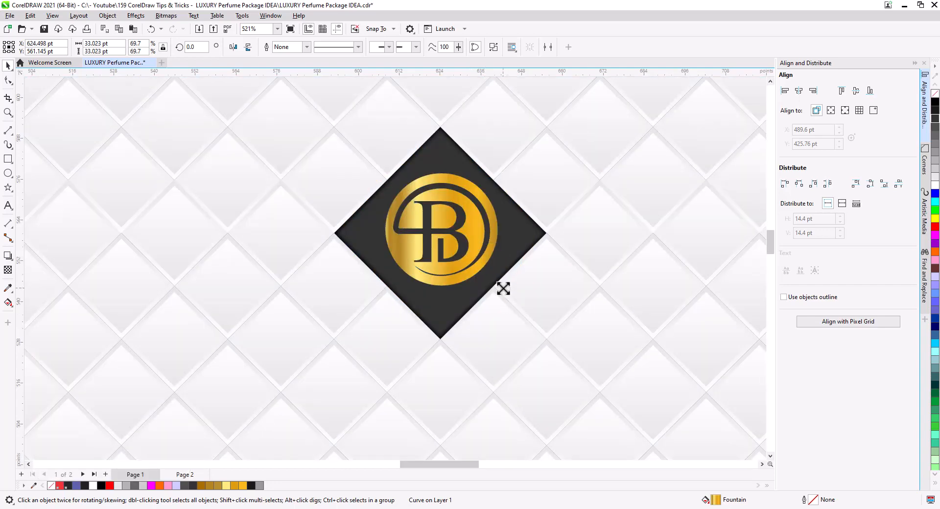
drag(504, 289, 506, 290)
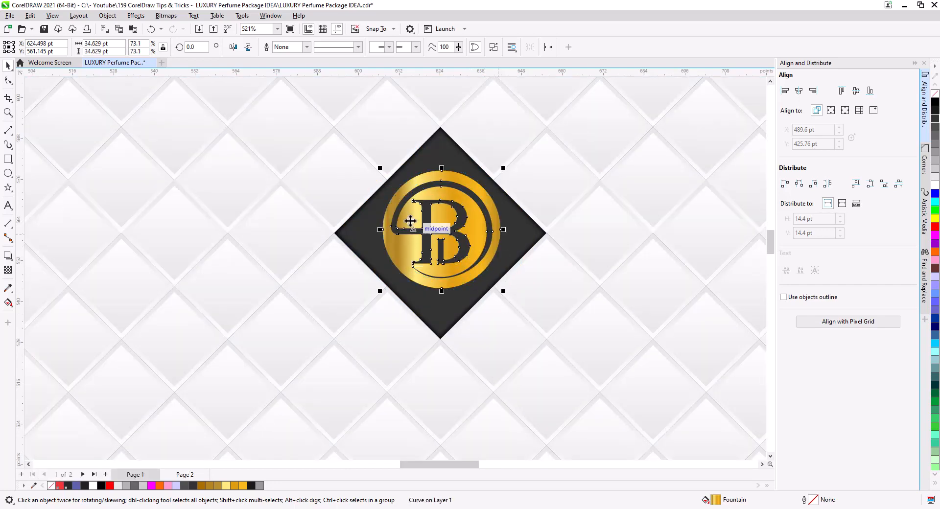
scroll(410, 220, down, 4)
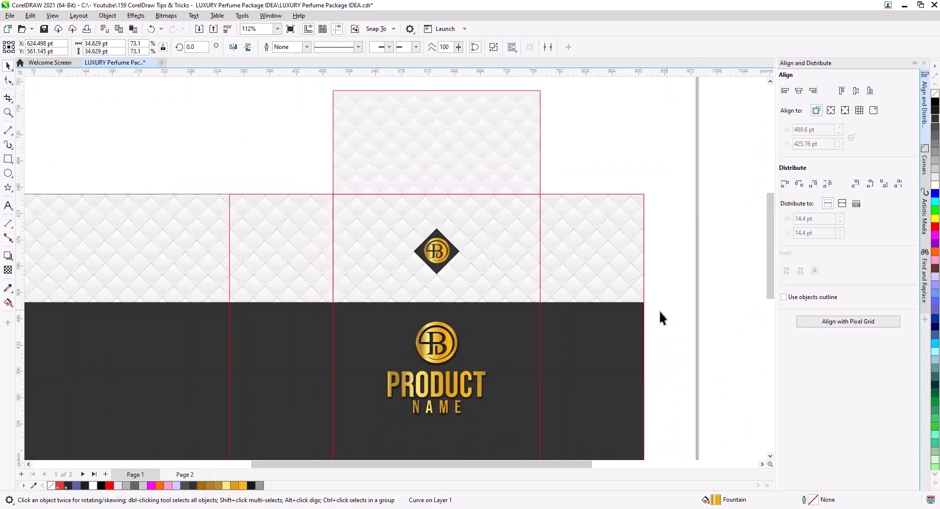
click(659, 310)
Copy the INGREDIENTS heading to the lower part of the front panel and change the copy's text to "100 ml"
scroll(527, 329, down, 3)
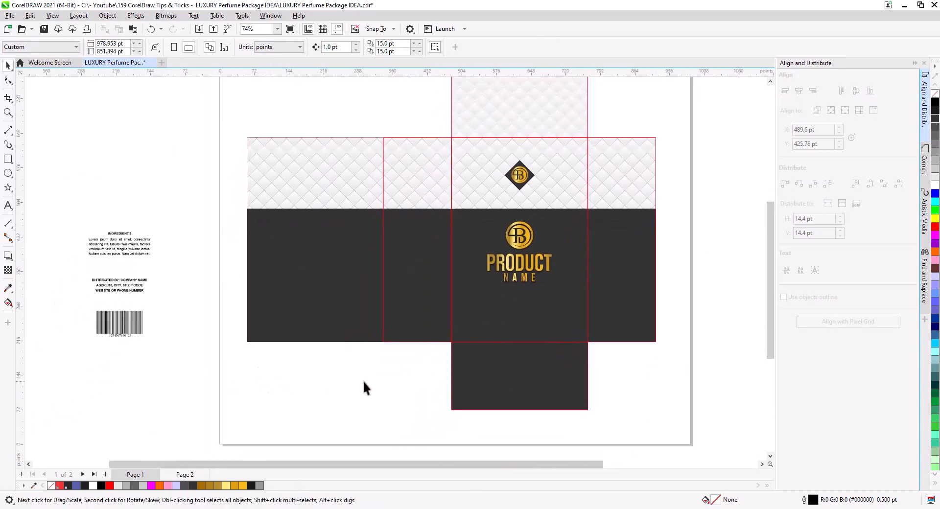
scroll(363, 382, up, 1)
drag(426, 388, 454, 422)
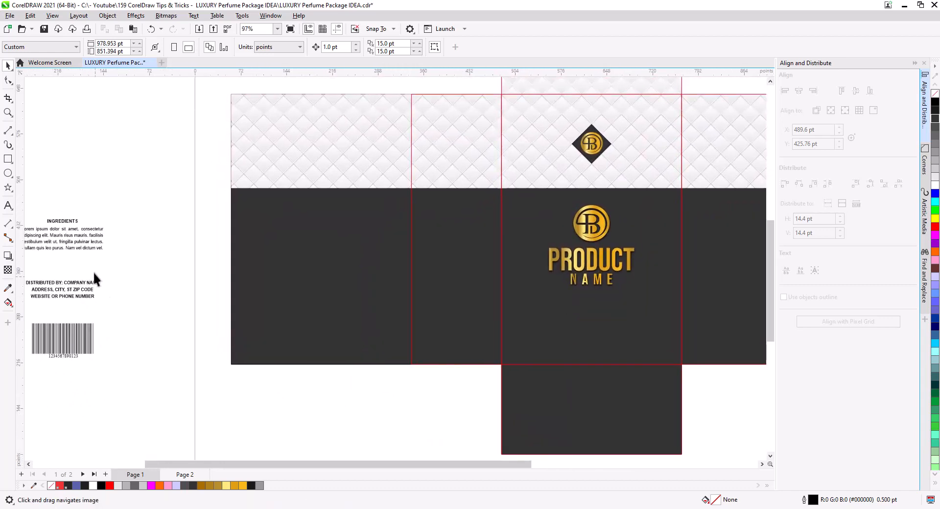
drag(69, 222, 538, 357)
click(557, 374)
scroll(540, 370, up, 6)
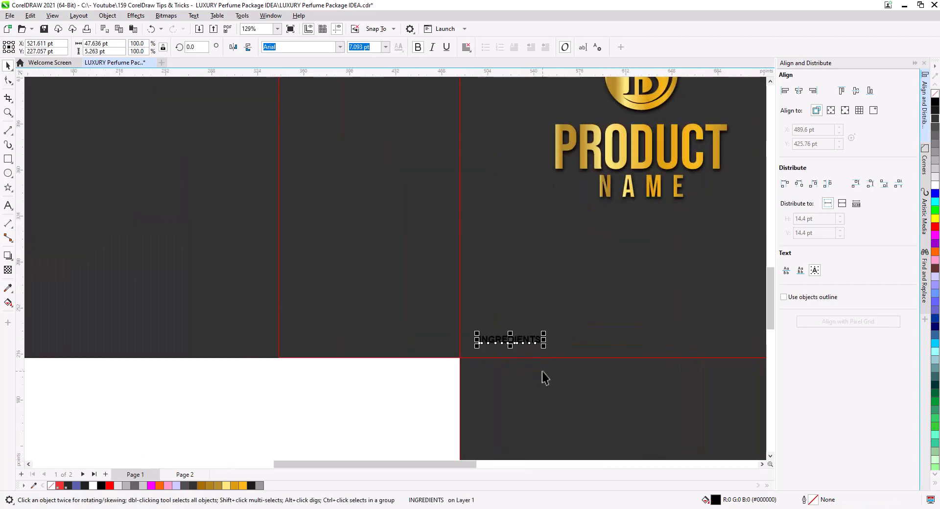
double_click(517, 327)
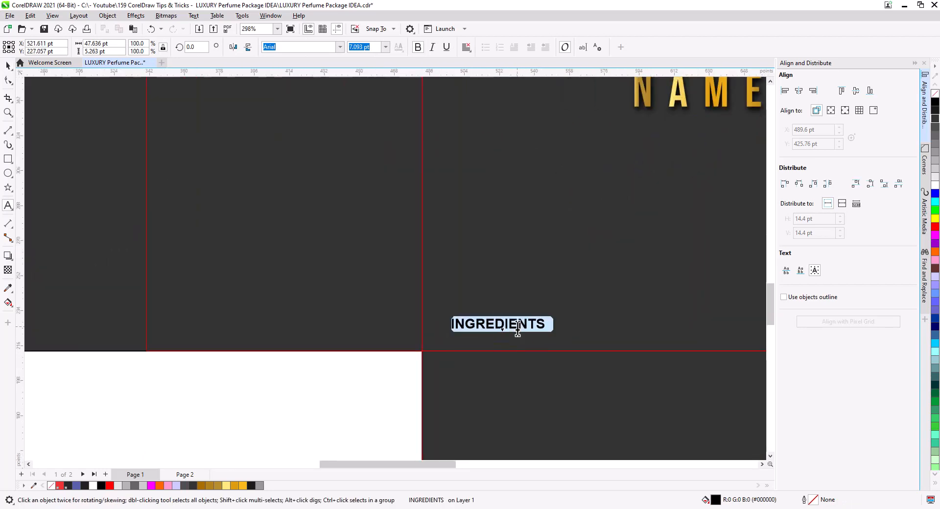
text(100 ml)
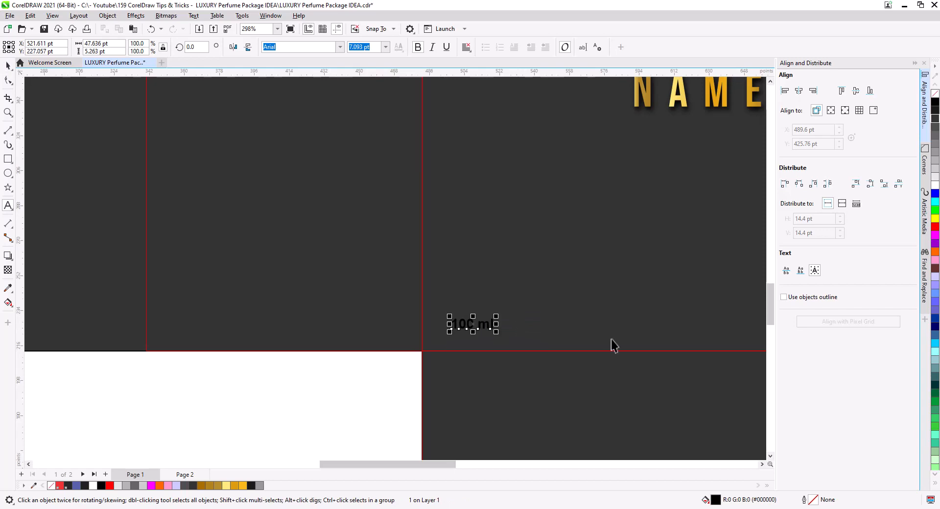
Apply the gold gradient fill of the small circular logo in the diamond to the 100 ml text
click(684, 104)
scroll(610, 225, down, 2)
click(619, 110)
ctrl+click(619, 111)
scroll(589, 295, up, 3)
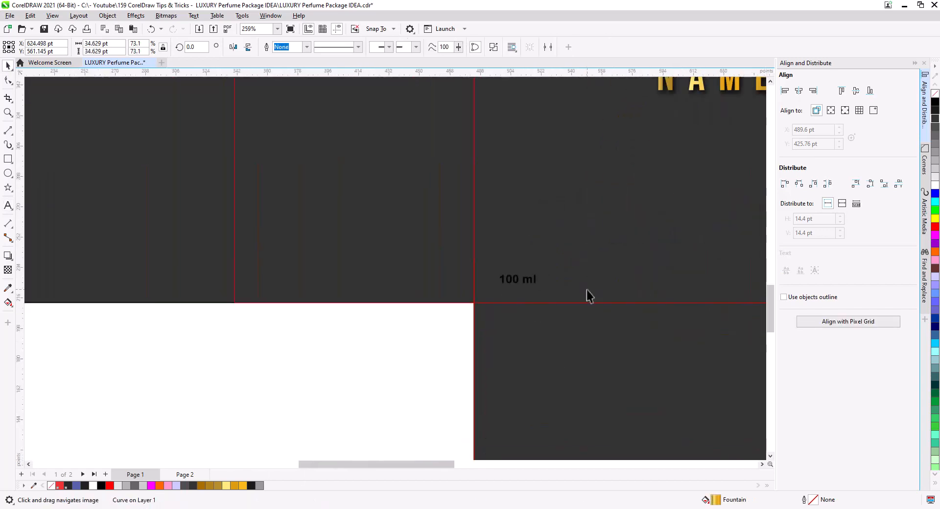
drag(713, 500, 505, 288)
Enlarge the 100 ml text to about 12.8 pt and centre it horizontally near the front panel's lower edge
click(495, 276)
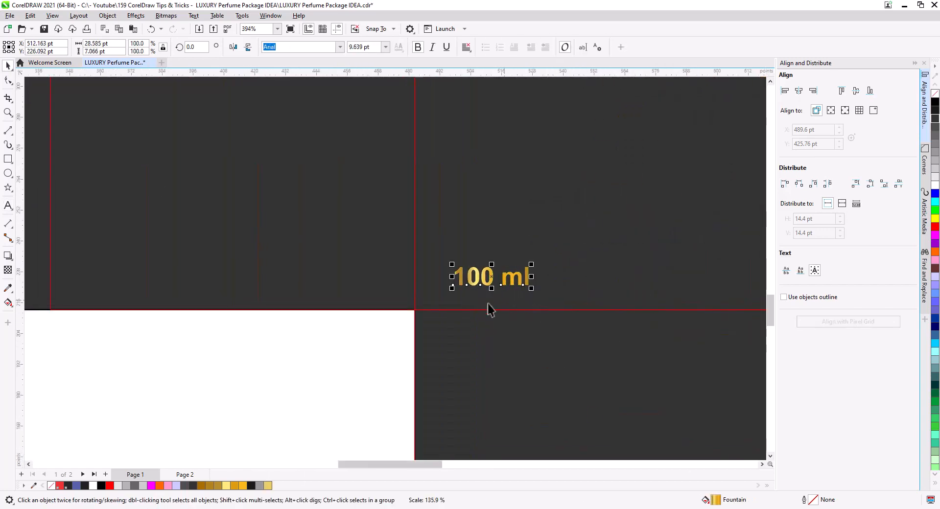
scroll(489, 308, down, 3)
drag(453, 360, 499, 372)
click(372, 409)
click(475, 385)
shift+click(553, 386)
click(340, 440)
scroll(340, 441, down, 2)
Place the barcode in the lower part of the wide back panel and centre it horizontally on that panel
drag(352, 396, 453, 401)
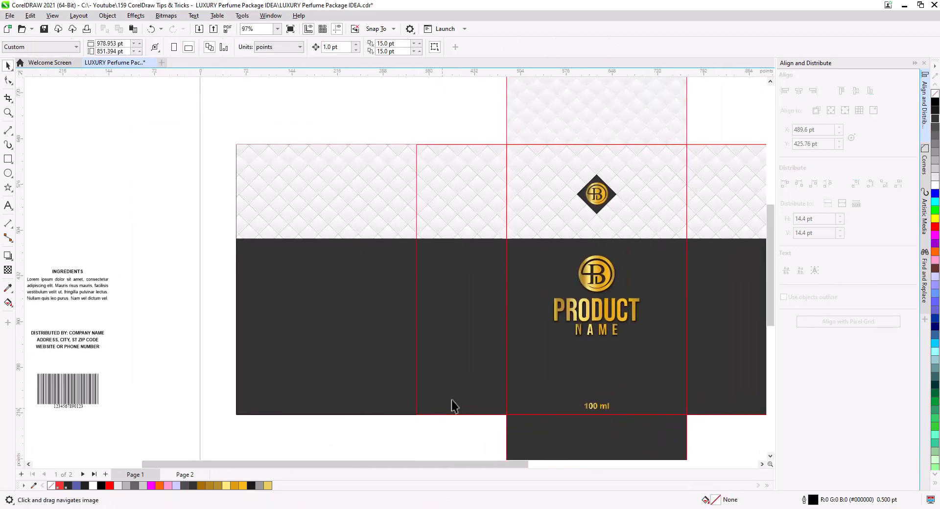
drag(674, 380, 621, 375)
click(556, 325)
click(115, 324)
drag(116, 324, 293, 318)
key(space)
drag(220, 386, 451, 379)
shift+click(431, 326)
click(799, 92)
click(583, 107)
click(453, 430)
Place the ingredients heading, paragraph and distributor lines above the barcode on the back panel and centre them horizontally with it
scroll(453, 430, up, 2)
drag(211, 346, 39, 186)
drag(134, 289, 478, 274)
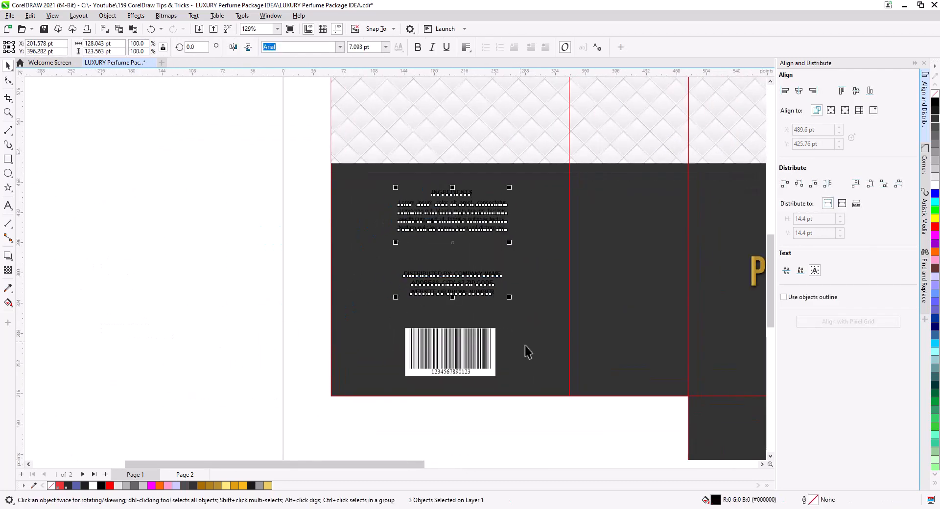
shift+click(526, 351)
key(c)
Fill the ingredients heading, paragraph and distributor lines on the back panel with white
drag(241, 169, 536, 314)
click(935, 185)
scroll(509, 267, up, 5)
click(127, 224)
Enlarge the ingredients text to about 7.8 pt and the distributor lines to about 7.3 pt, and adjust their vertical positions
drag(380, 324, 380, 367)
drag(485, 380, 495, 385)
drag(465, 207, 514, 283)
click(477, 272)
click(479, 269)
shift+click(415, 195)
drag(406, 217, 407, 251)
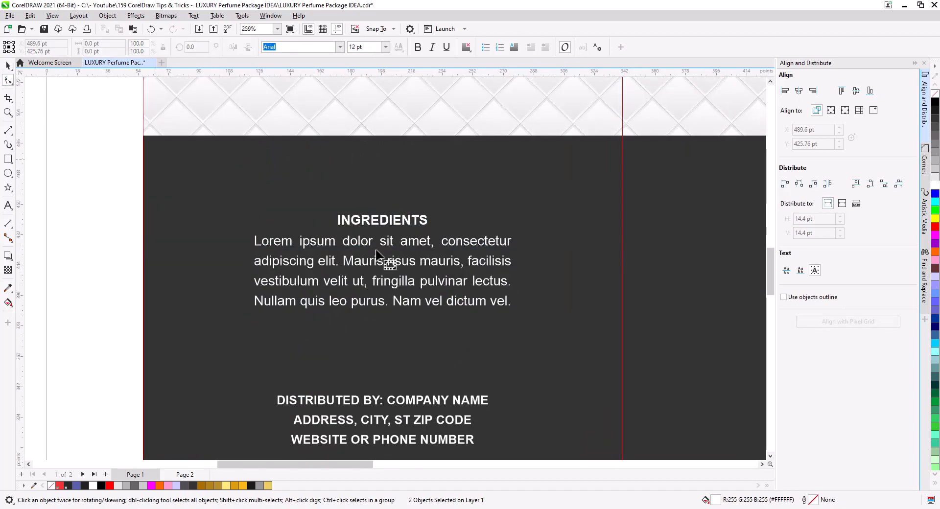
Increase the ingredients paragraph's line spacing, and reposition the heading and distributor lines to even out the gaps
key(F10)
drag(251, 315, 256, 335)
key(space)
drag(382, 223, 384, 215)
drag(397, 399, 413, 273)
scroll(436, 319, down, 2)
scroll(449, 338, down, 2)
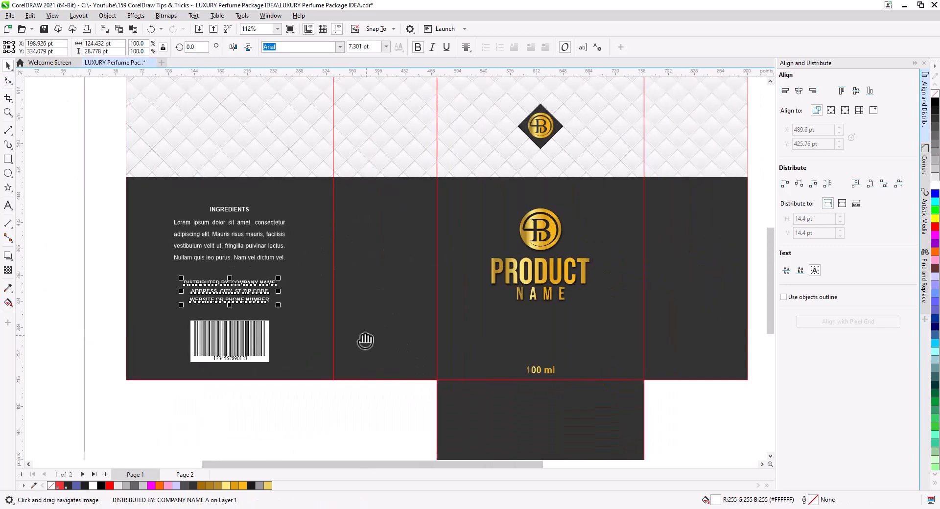
Delete the red-outlined panel guide rectangles from the box layout
click(680, 385)
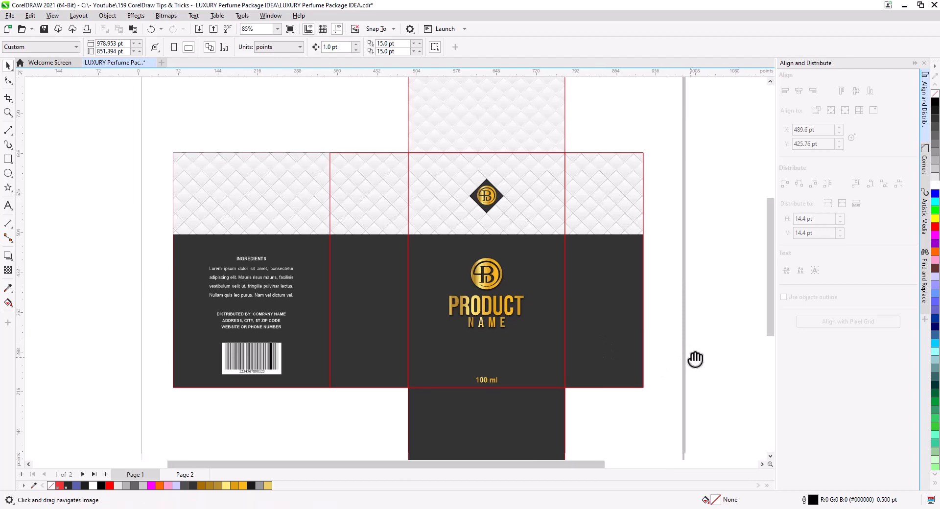
scroll(685, 357, down, 1)
click(605, 342)
click(413, 345)
key(Delete)
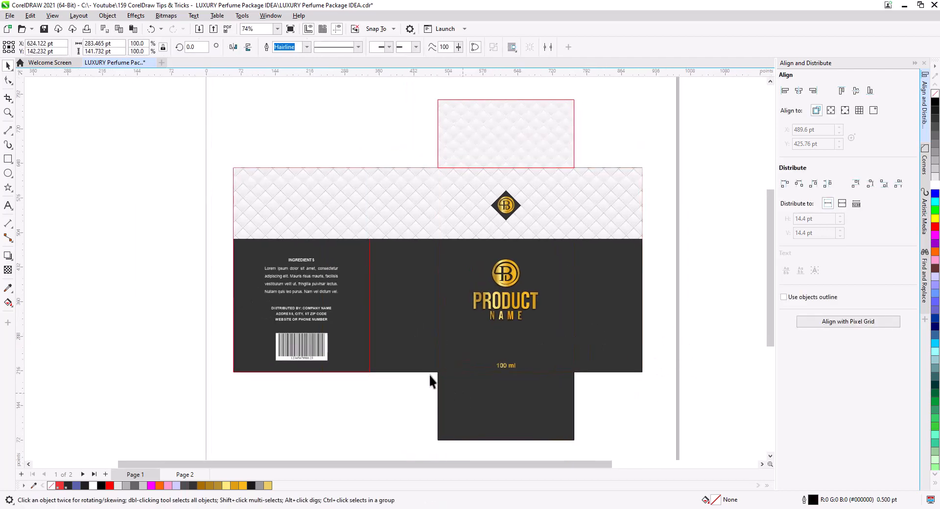
click(354, 348)
key(Delete)
click(493, 123)
key(Delete)
Change the fill of the dark background shape, including the central diamond, to black
scroll(563, 365, down, 1)
click(562, 325)
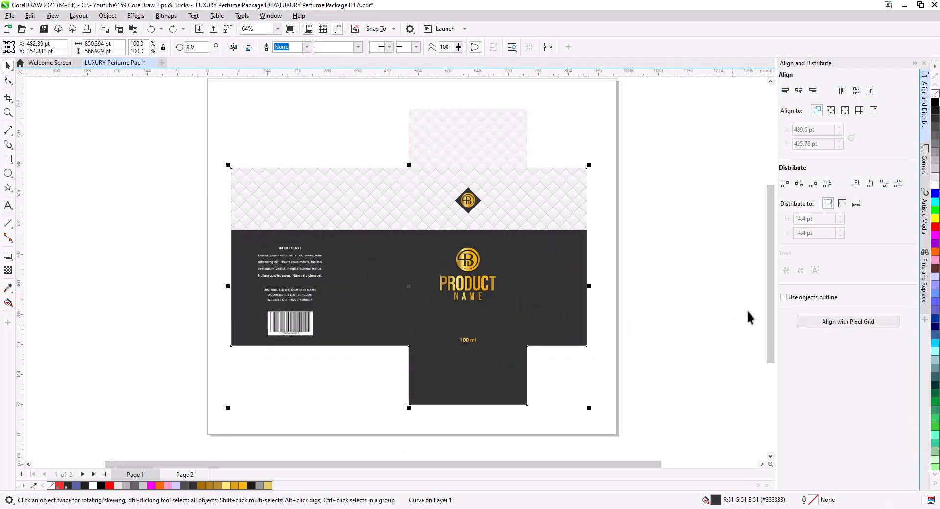
click(935, 103)
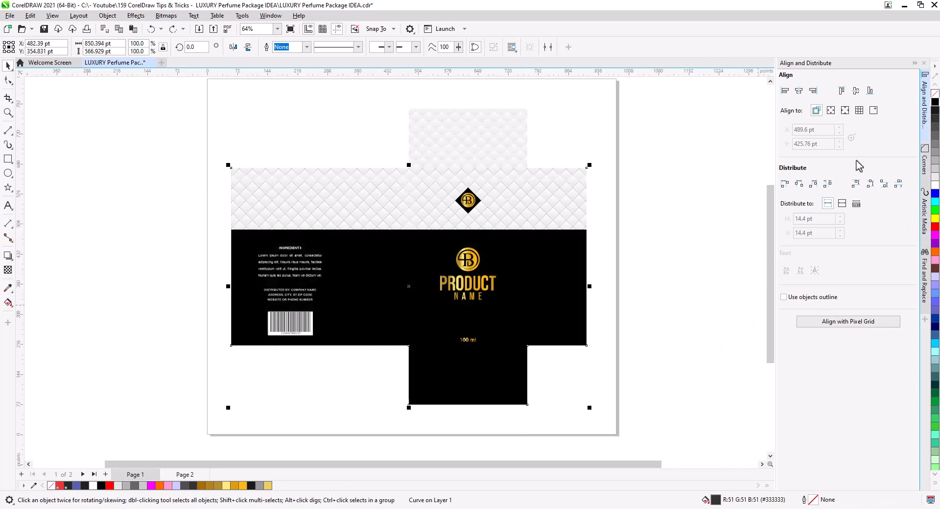
click(657, 291)
Scale the three back panel text blocks up together to about 109.8 %
scroll(484, 277, up, 1)
drag(446, 294, 606, 297)
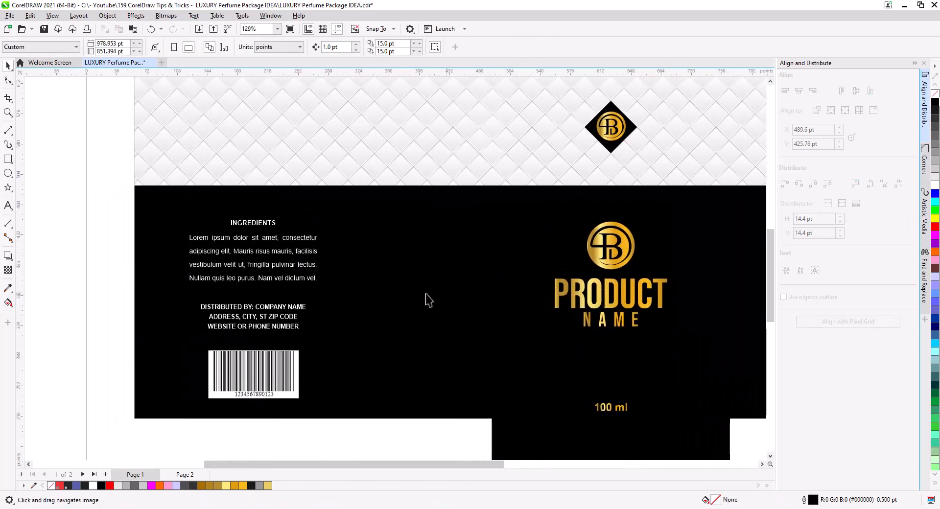
drag(394, 294, 454, 300)
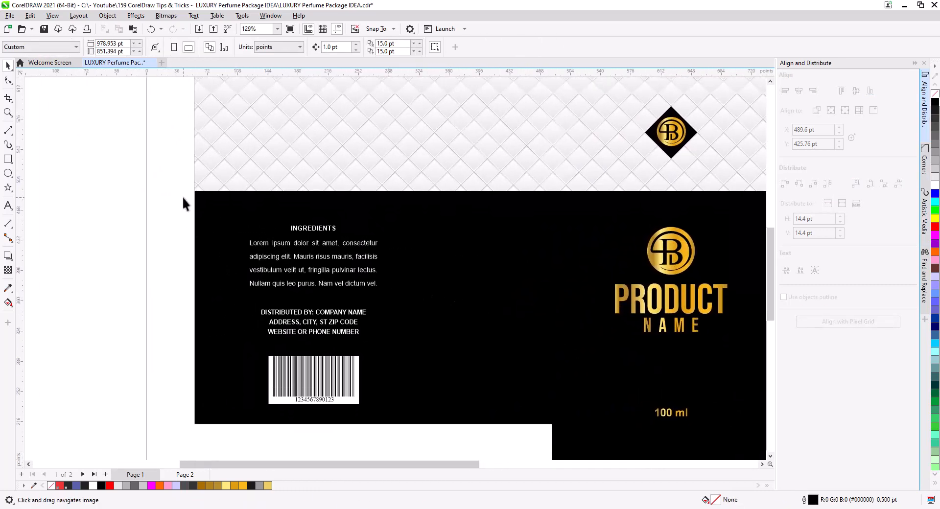
drag(365, 321, 392, 346)
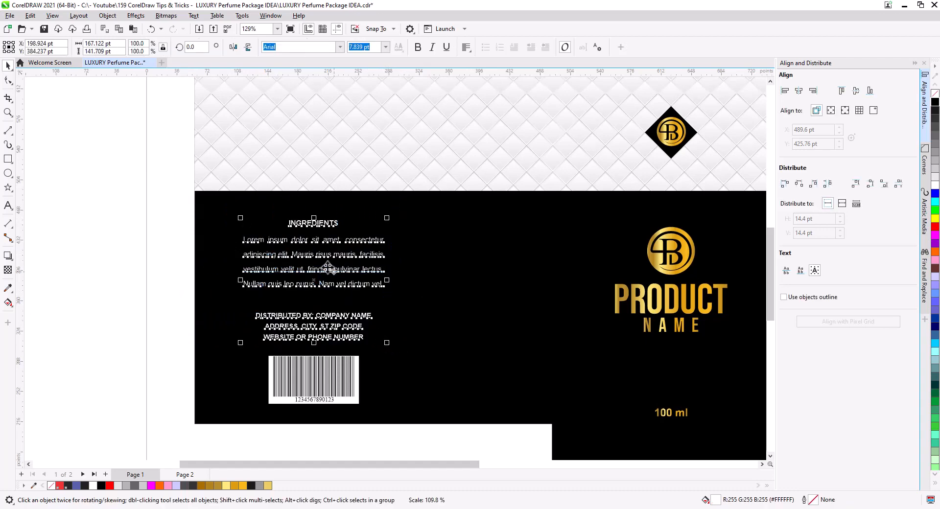
drag(327, 261, 326, 257)
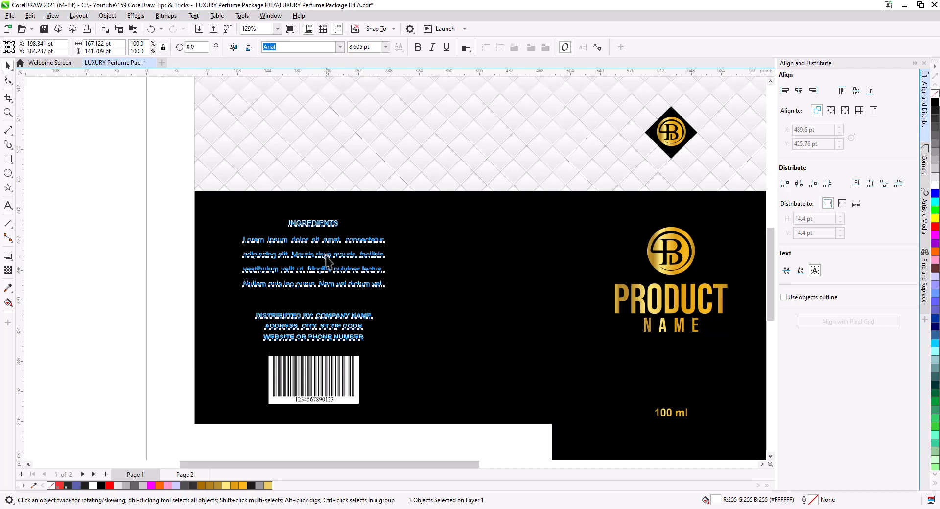
click(169, 278)
key(ctrl+z)
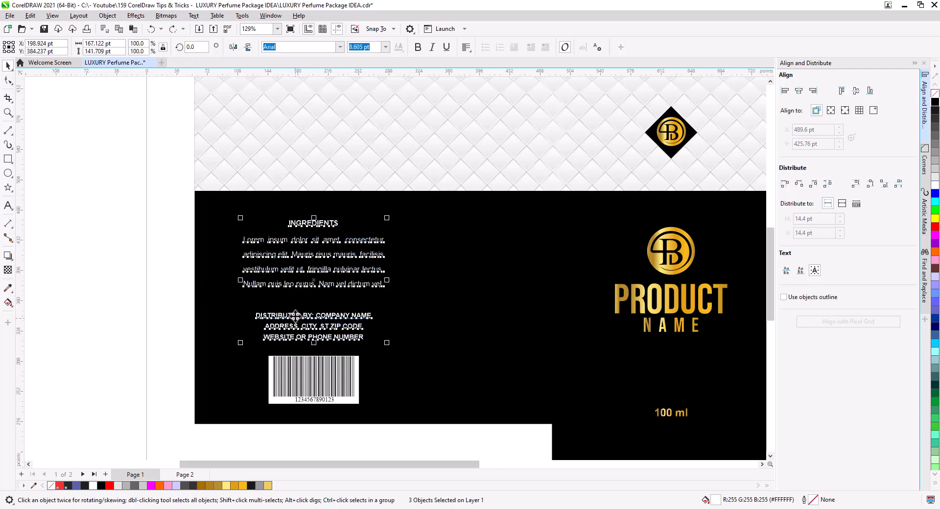
Move the distributor lines and the barcode slightly up on the back panel
click(111, 301)
drag(289, 320, 289, 315)
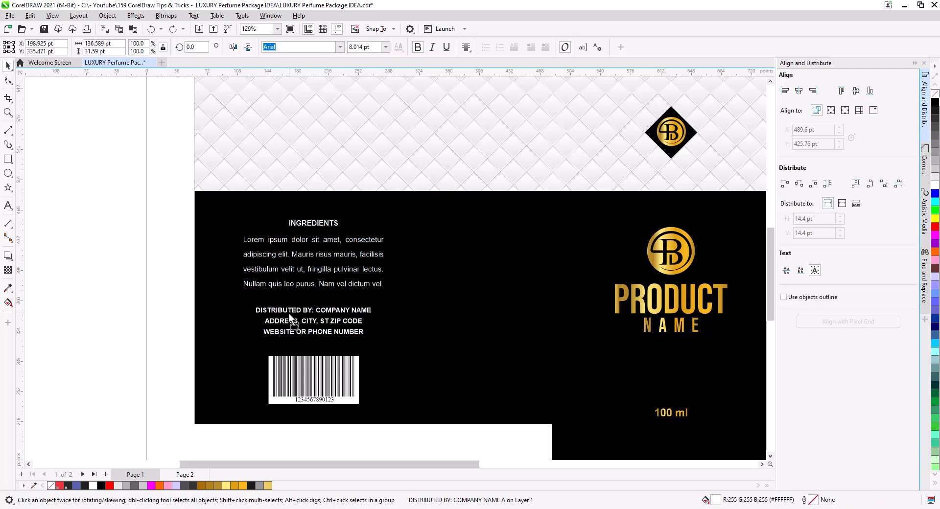
click(304, 383)
drag(304, 383, 304, 379)
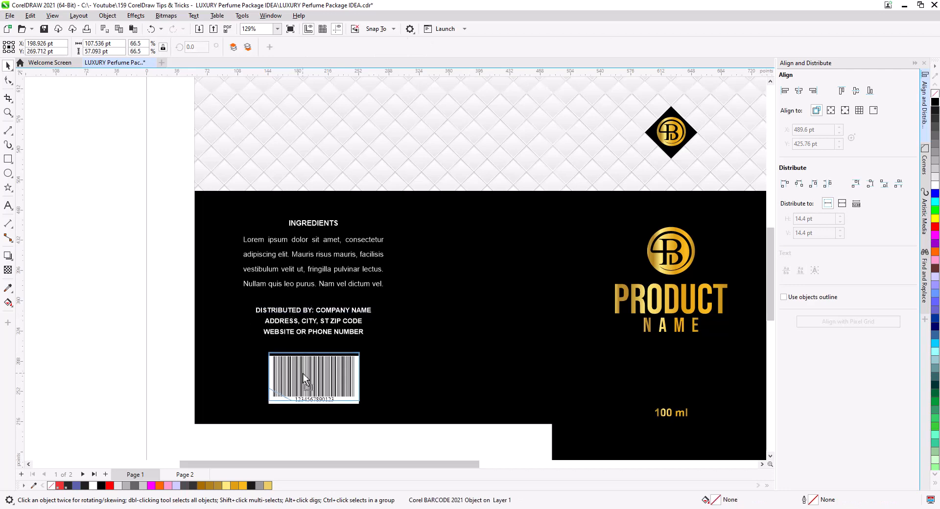
click(166, 326)
Move the 100 ml text slightly up from the front panel's lower edge and enlarge it a little
drag(673, 413, 565, 403)
key(ctrl+z)
click(557, 392)
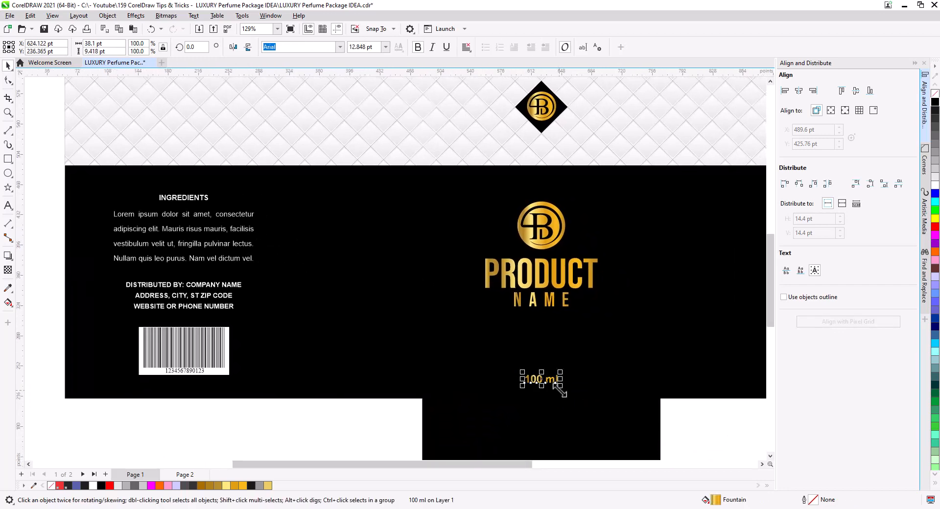
scroll(587, 344, down, 2)
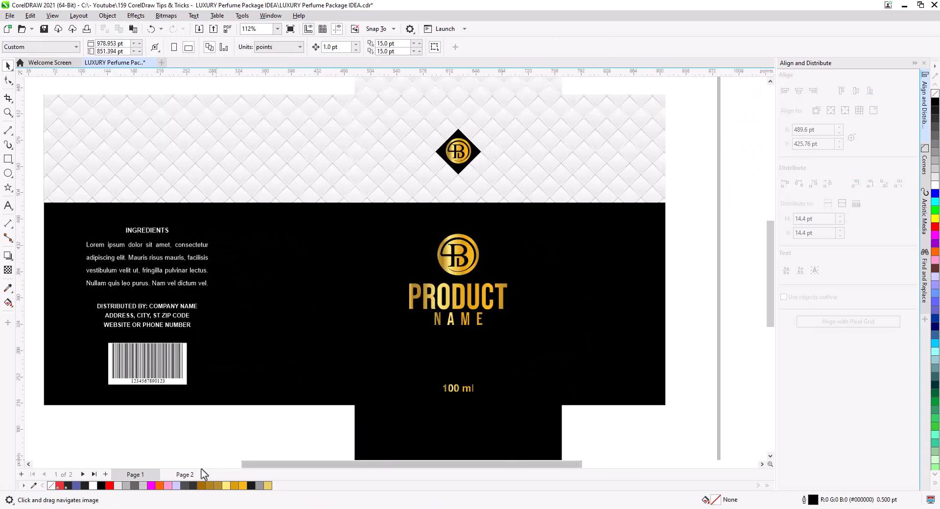
Copy the box dieline group from Page 2 and paste it over the design on Page 1
click(179, 476)
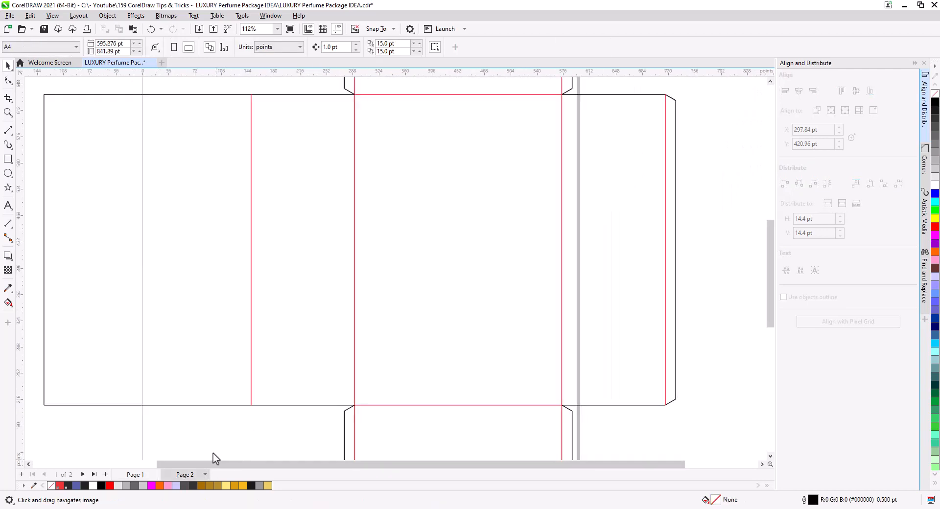
click(355, 306)
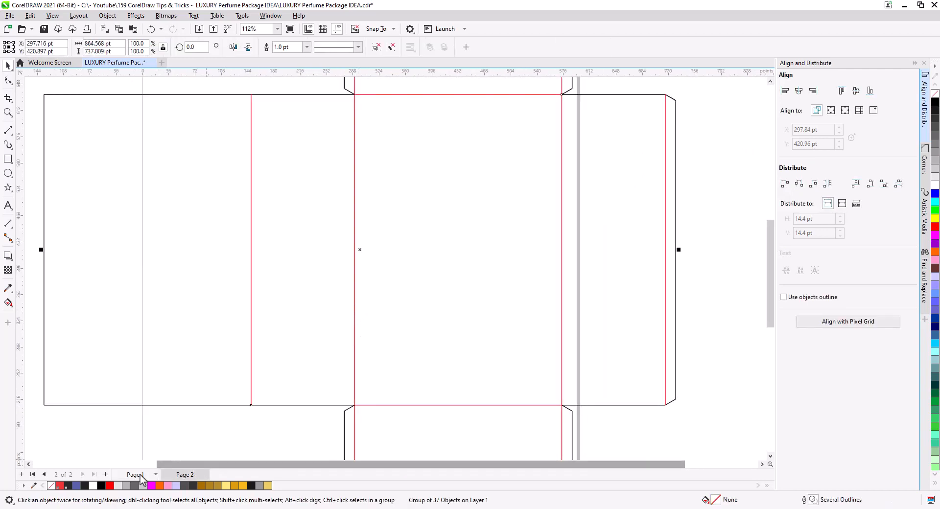
click(135, 475)
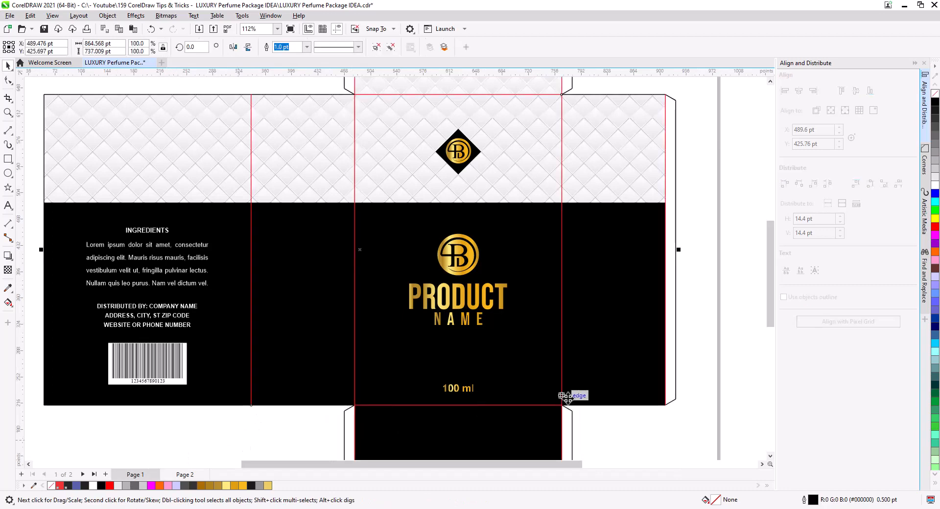
Copy the logo and product name group onto both narrow side panels, scaled down to about 75 pt wide
click(488, 315)
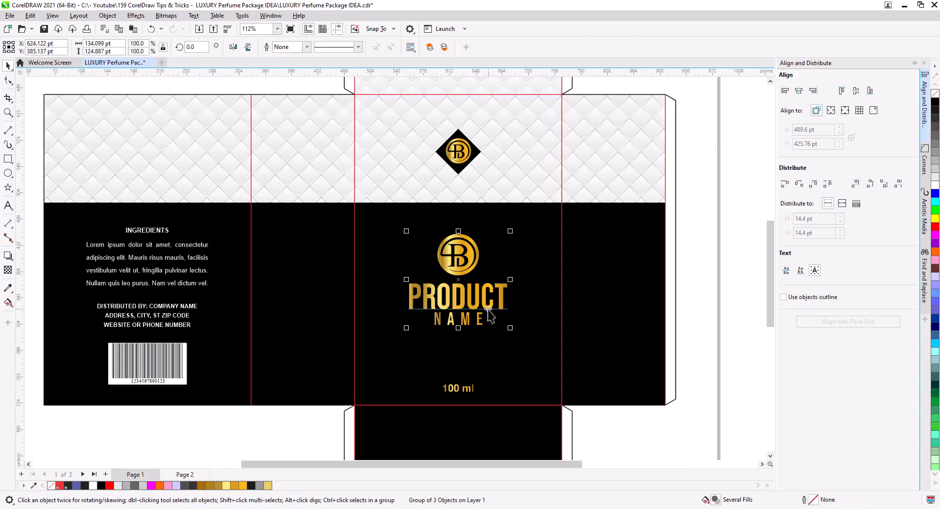
drag(488, 309, 617, 305)
click(350, 321)
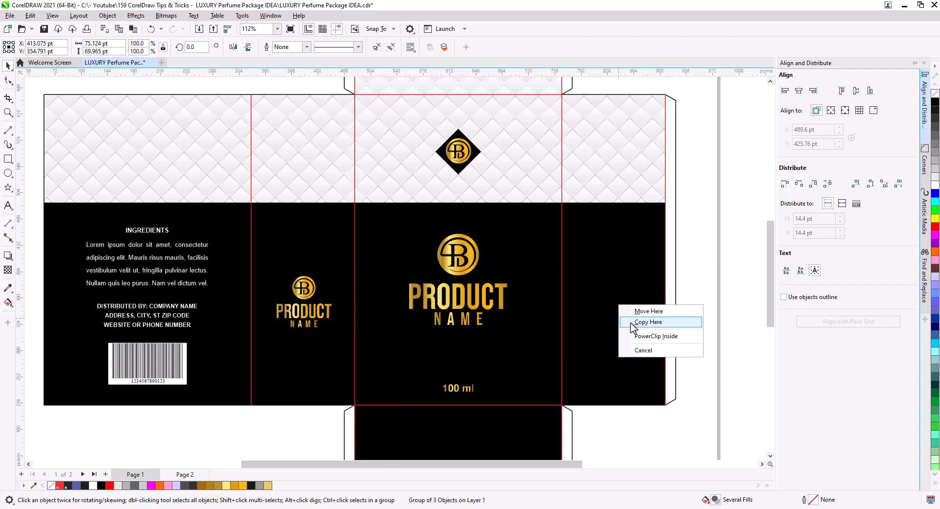
click(624, 322)
click(702, 333)
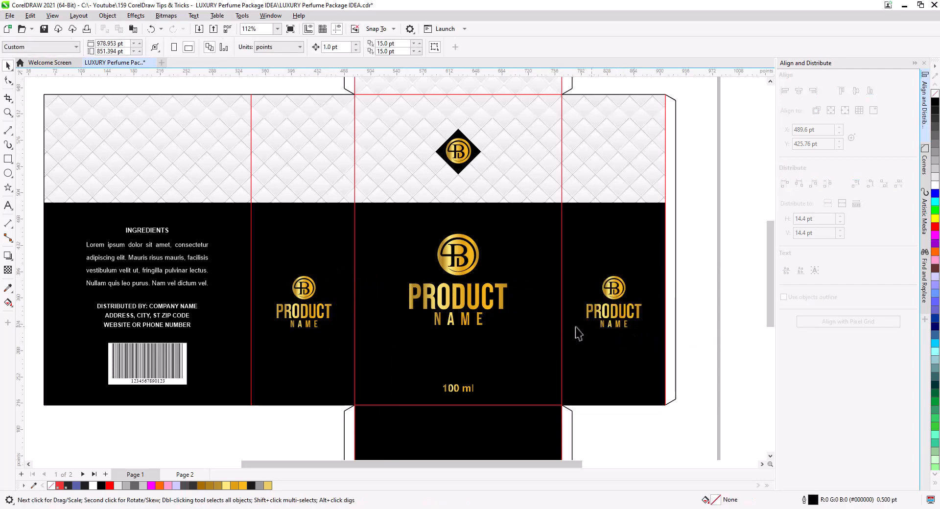
Draw a horizontal line about 142 pt long across the side panel between back and front, and centre that panel's logo group horizontally on it
click(8, 130)
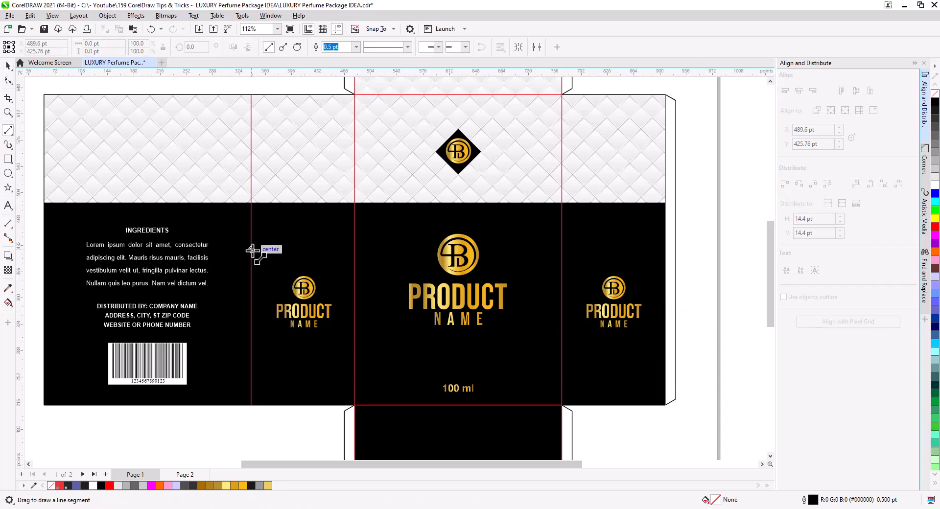
drag(270, 250, 355, 250)
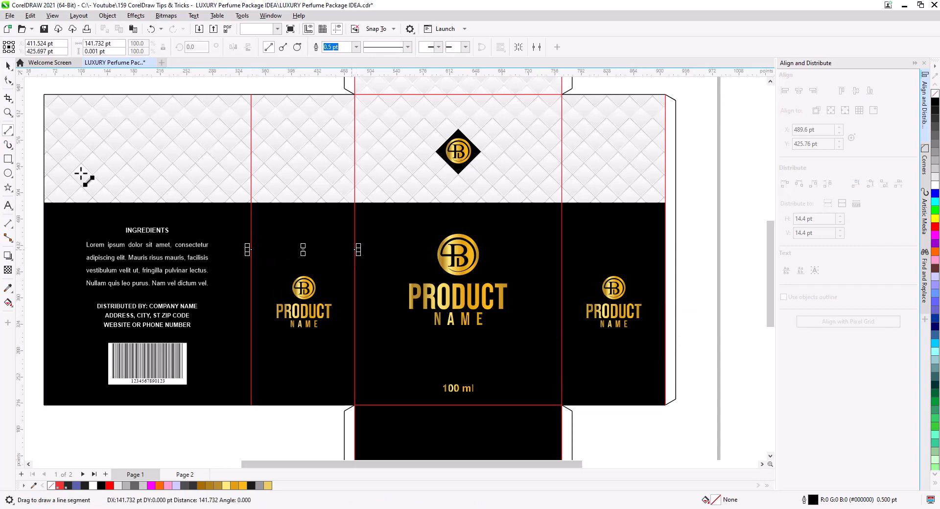
key(space)
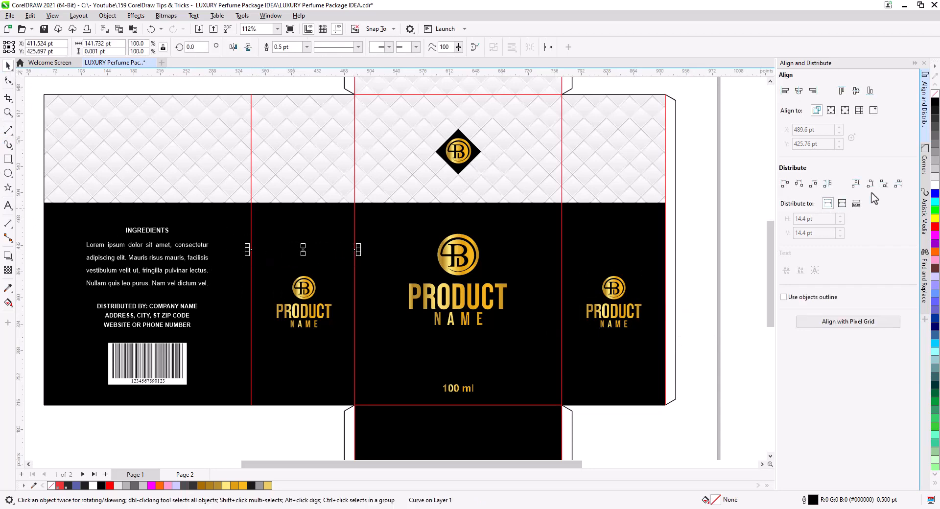
click(305, 289)
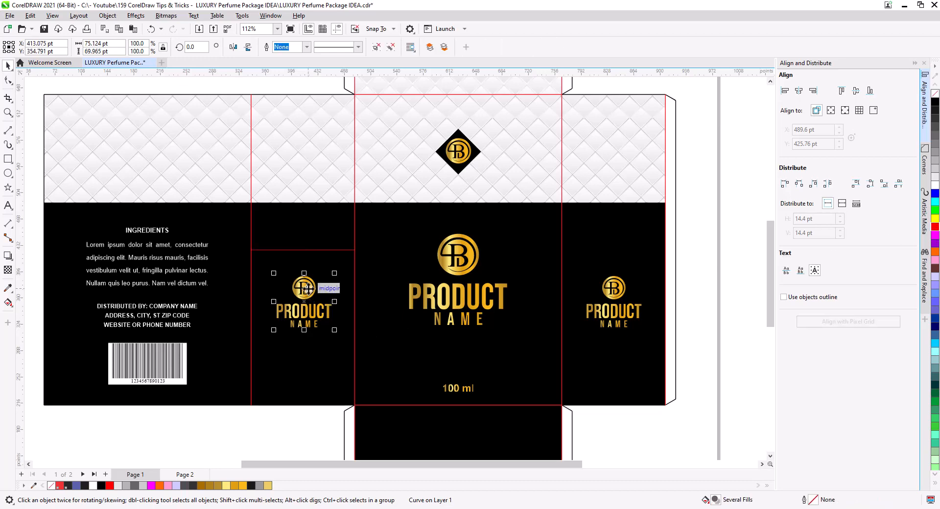
shift+click(323, 251)
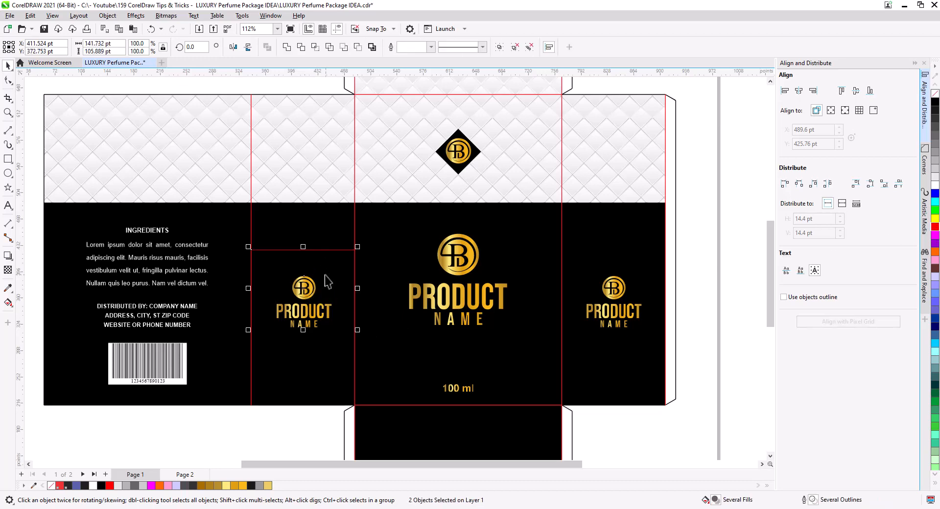
key(c)
click(274, 446)
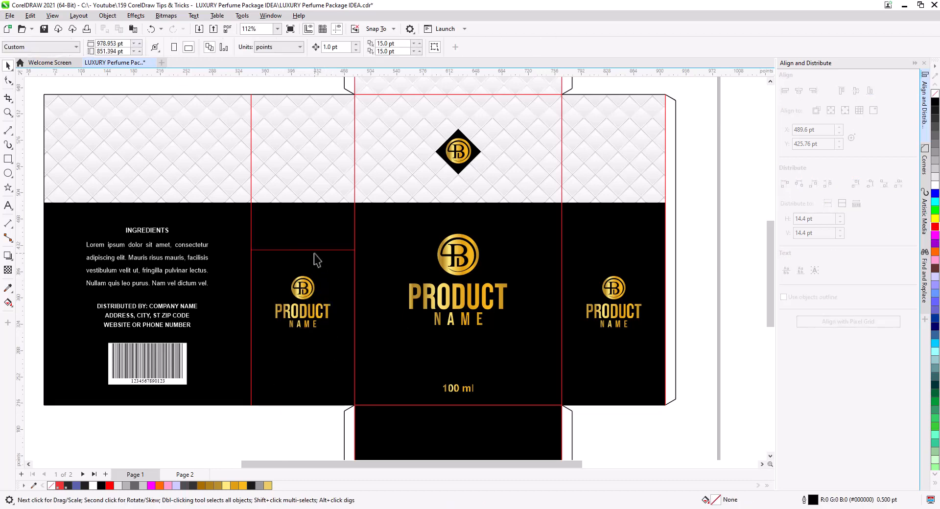
Move the guide line onto the outer side panel, centre that panel's logo group horizontally on it, and delete the line
drag(318, 250, 582, 265)
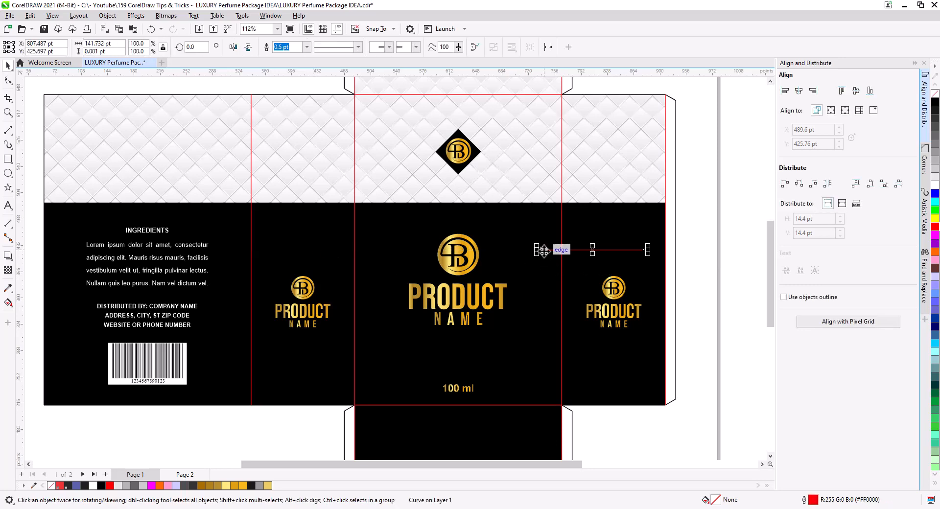
drag(565, 250, 563, 251)
click(618, 285)
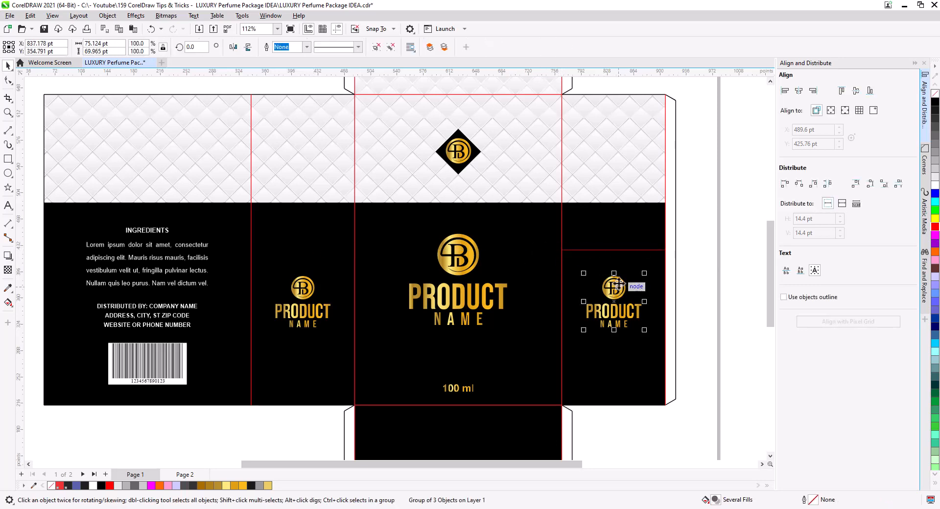
shift+click(623, 251)
click(800, 89)
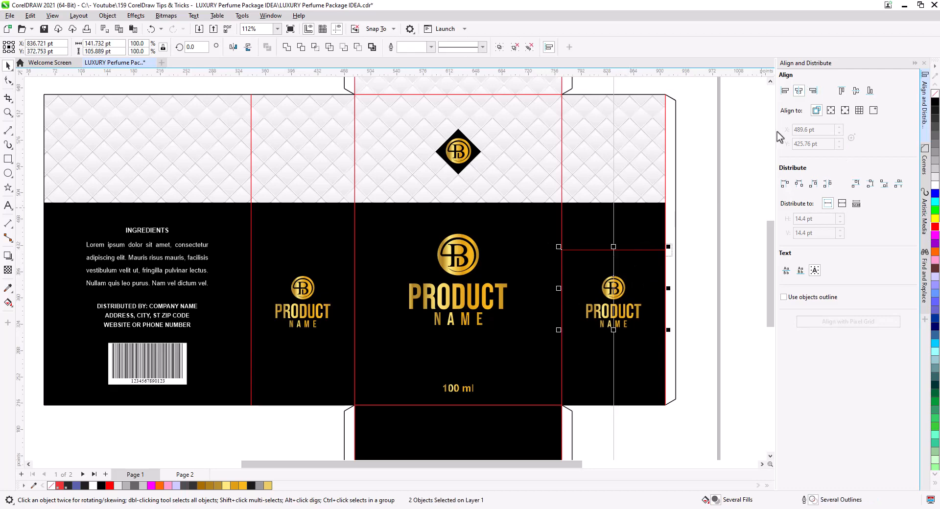
click(716, 252)
click(654, 250)
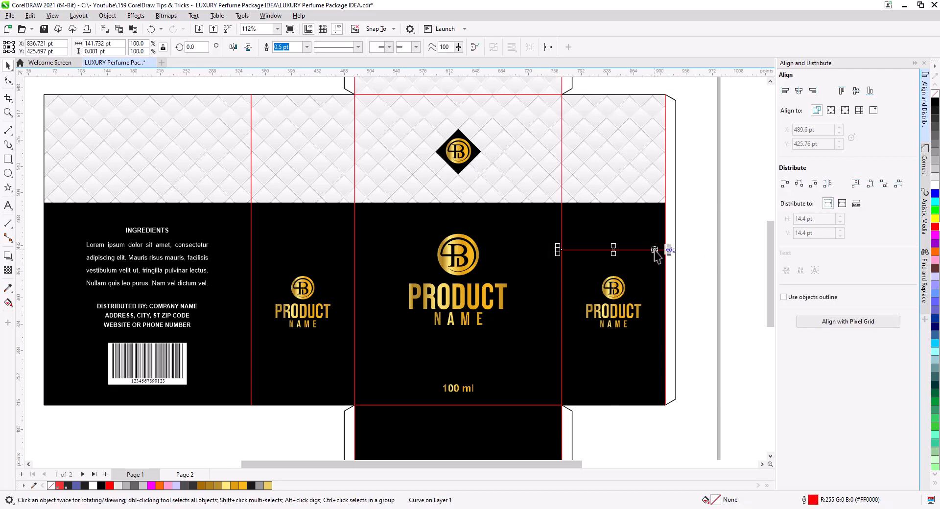
key(Delete)
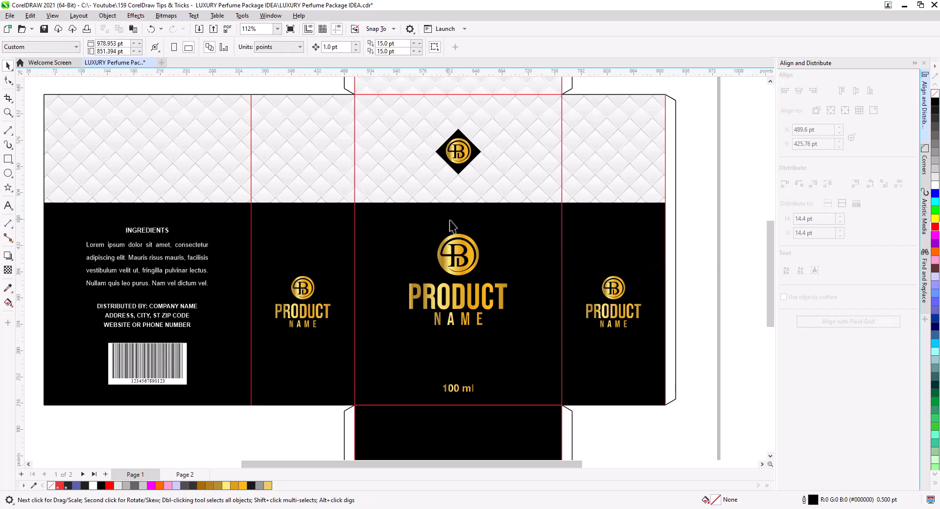
Delete the dieline group from the box design on Page 1
click(561, 154)
key(Delete)
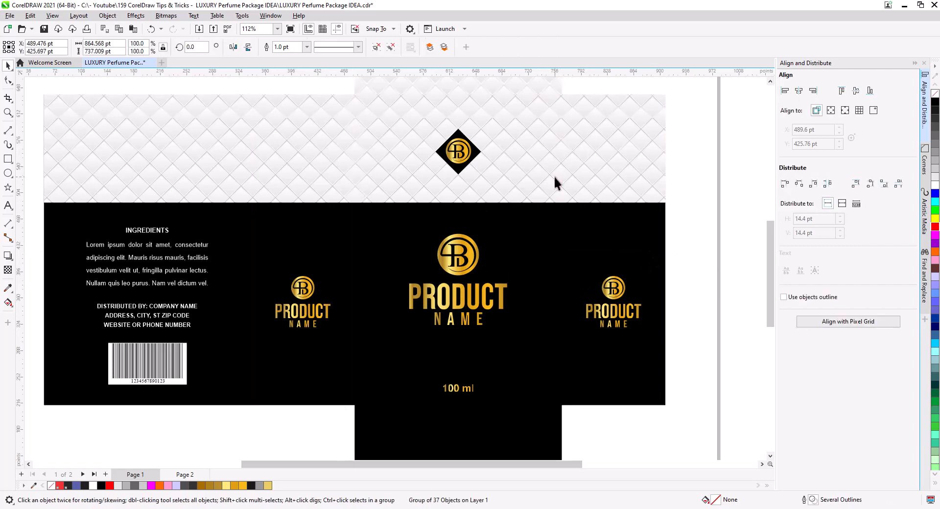
scroll(531, 248, down, 3)
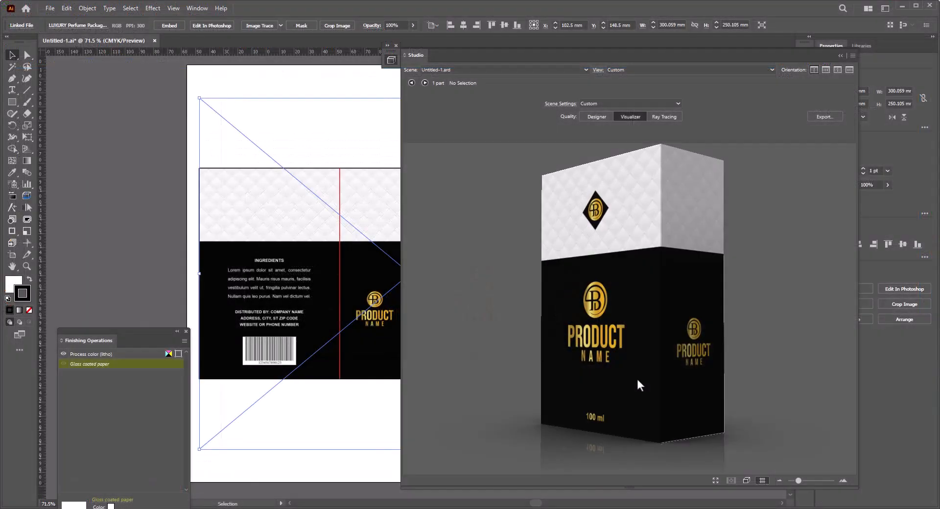
Switch to the Illustrator box mockup and set the 3D scene's lighting environment to Photo studio 2
drag(637, 377, 686, 270)
click(853, 56)
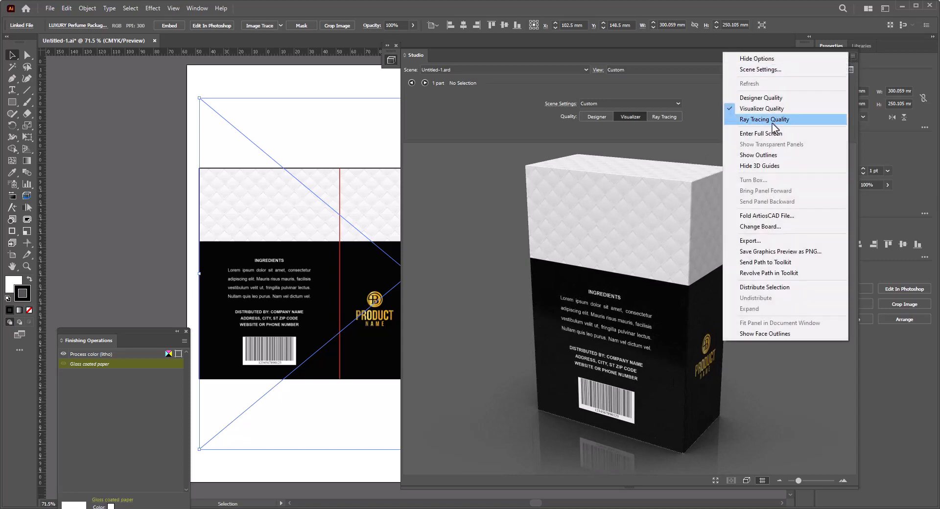
click(764, 71)
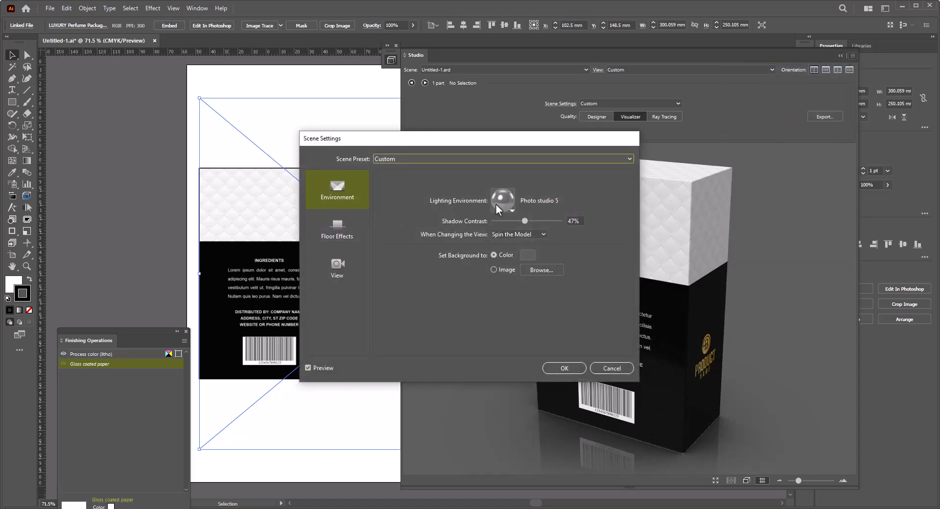
click(496, 204)
click(648, 194)
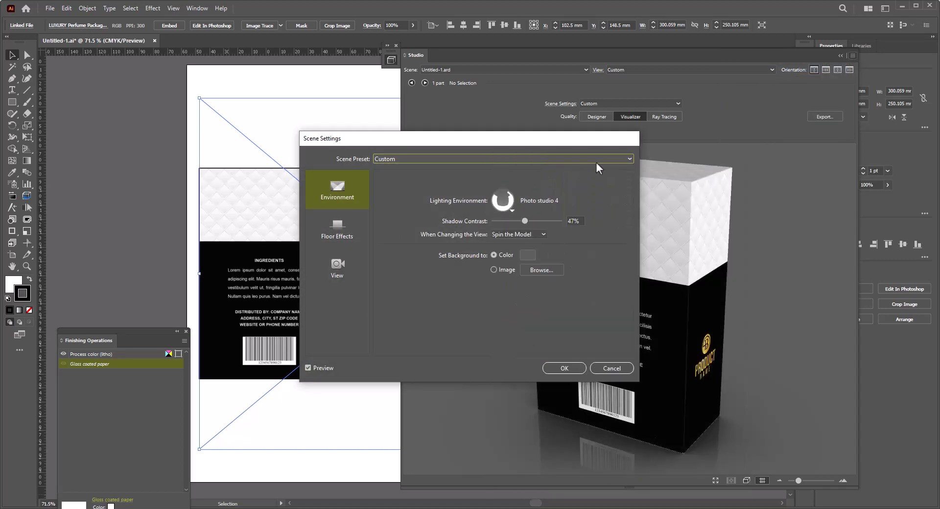
drag(587, 139, 357, 182)
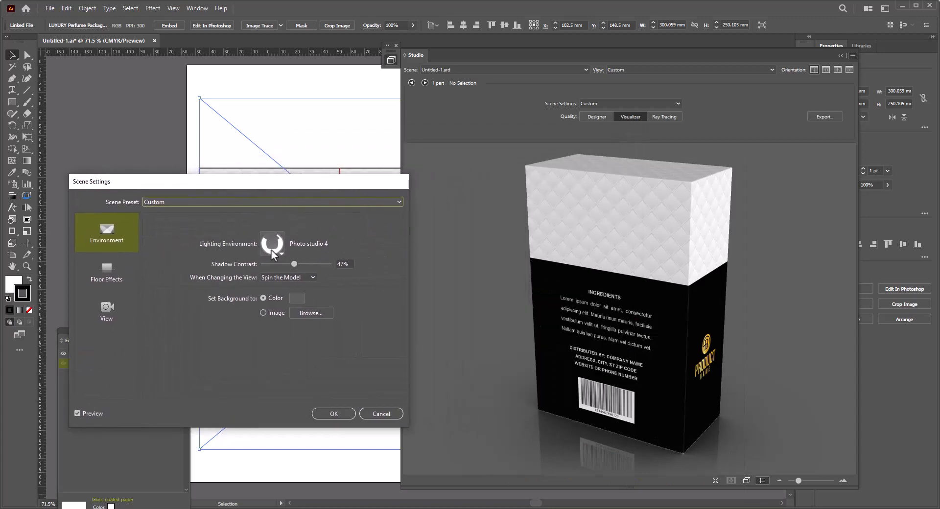
click(266, 249)
click(354, 195)
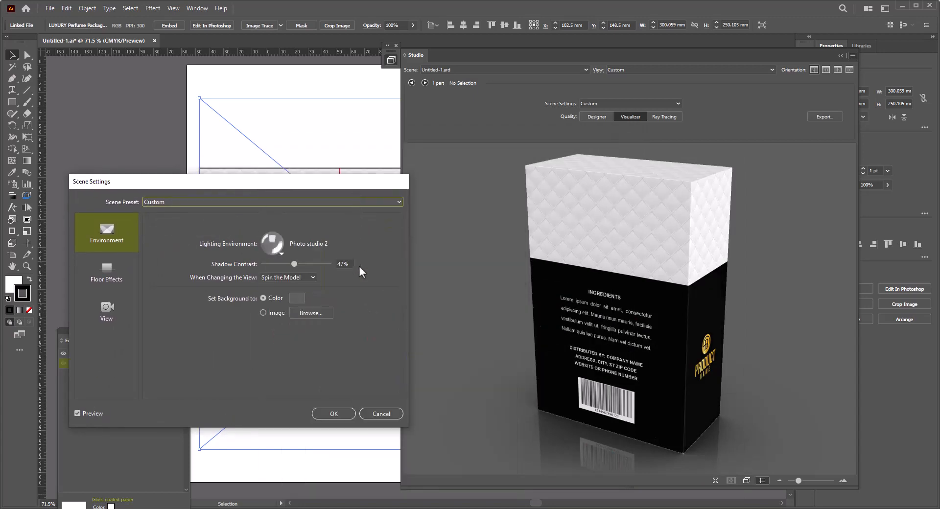
click(347, 414)
Examine the box mockup's front and side faces from several angles, both close up and as a whole
drag(700, 314, 650, 322)
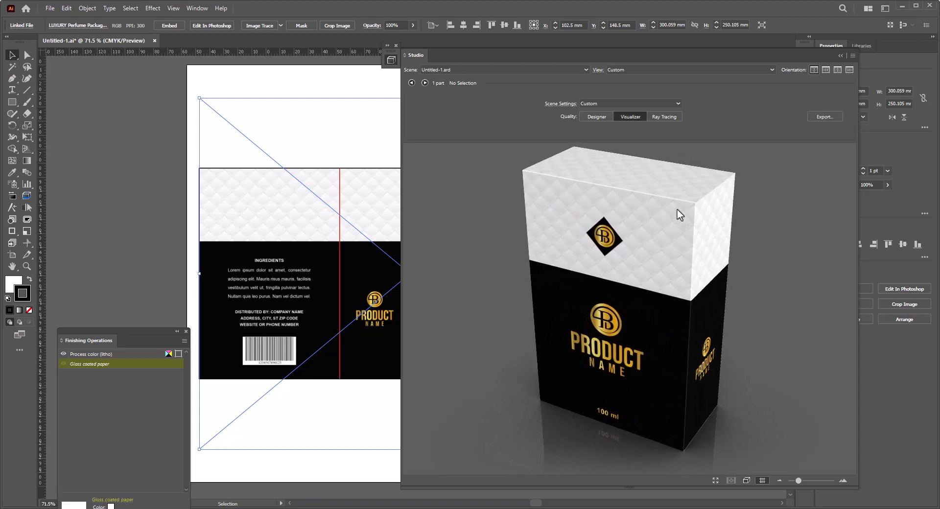
scroll(680, 215, up, 6)
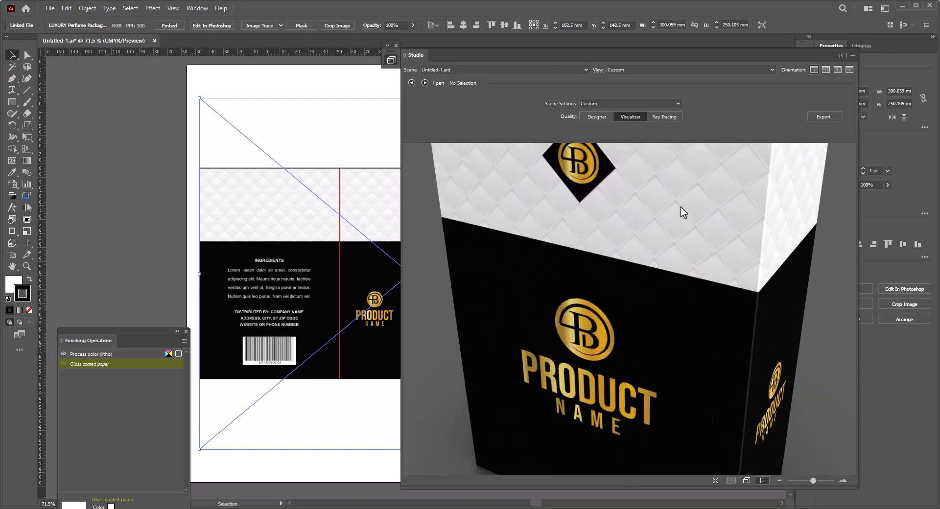
drag(684, 212, 701, 293)
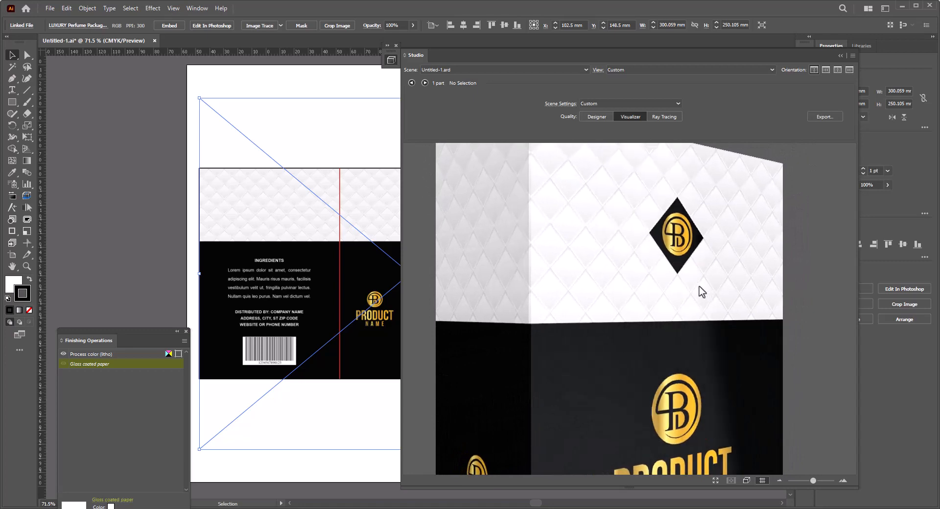
scroll(702, 292, down, 5)
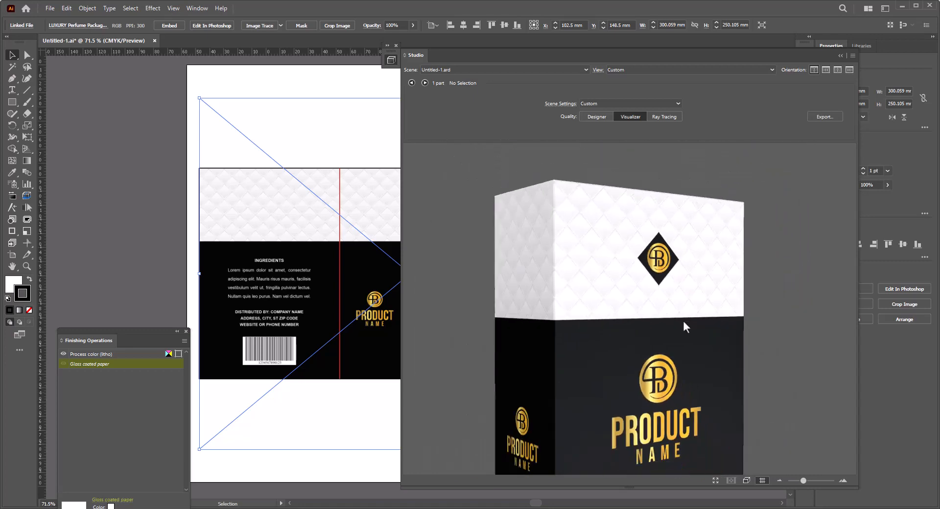
mouse_move(684, 323)
mouse_down()
mouse_move(676, 367)
mouse_move(617, 383)
mouse_move(677, 391)
mouse_move(680, 334)
mouse_up()
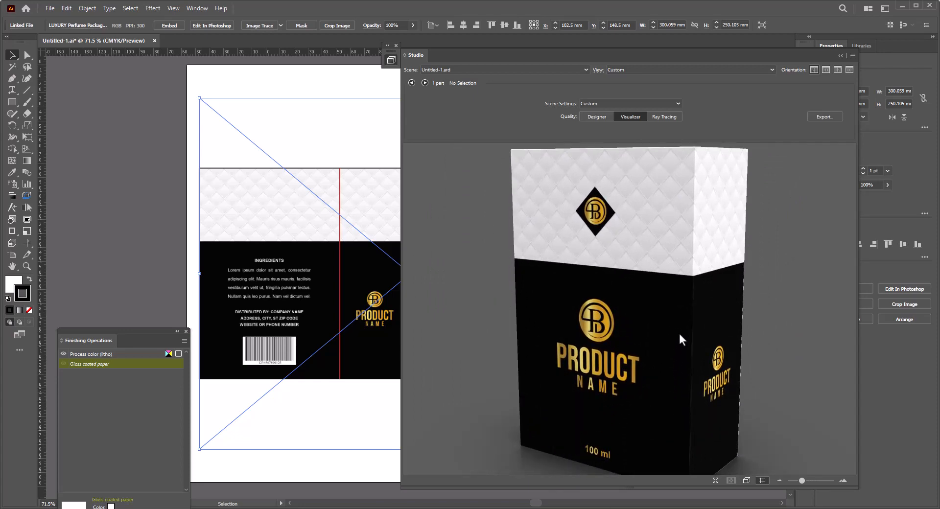